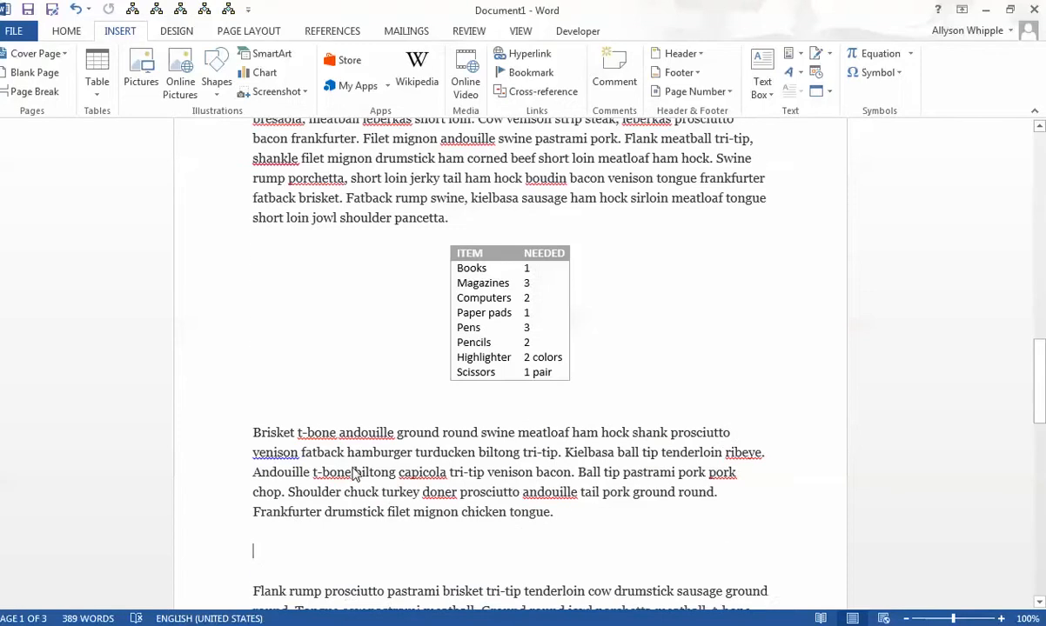
{"action": "left_click", "coordinate": [179, 80]}
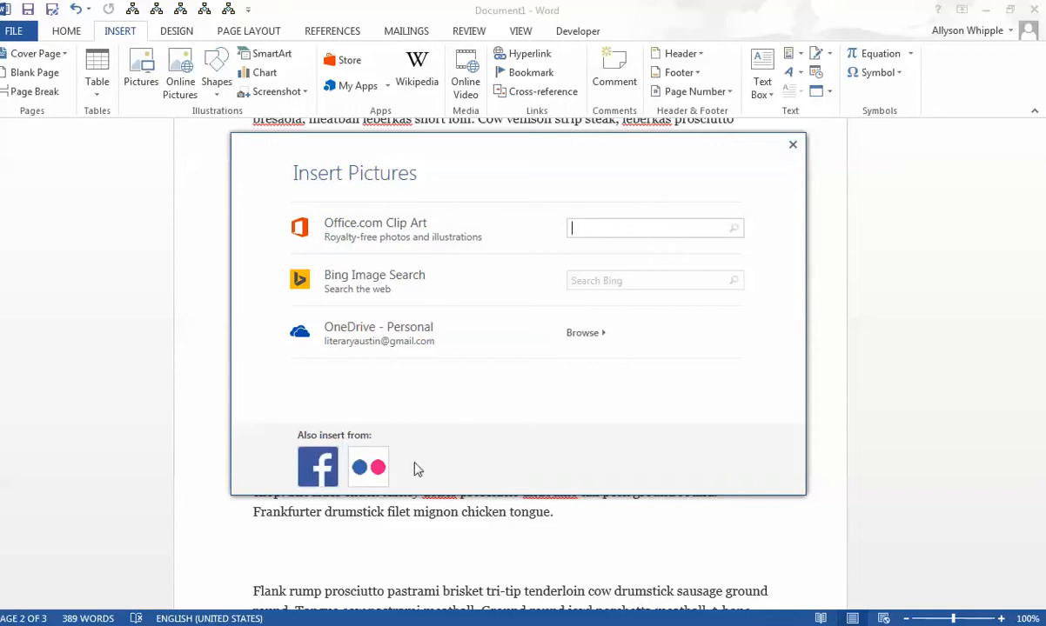
{"action": "left_click", "coordinate": [792, 144]}
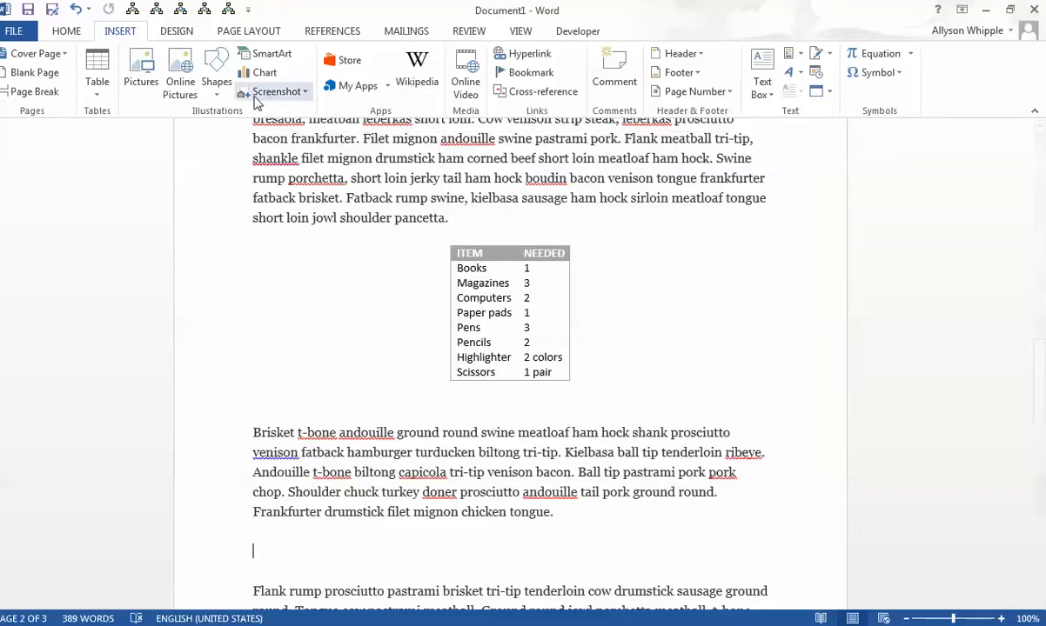
{"action": "left_click", "coordinate": [155, 80]}
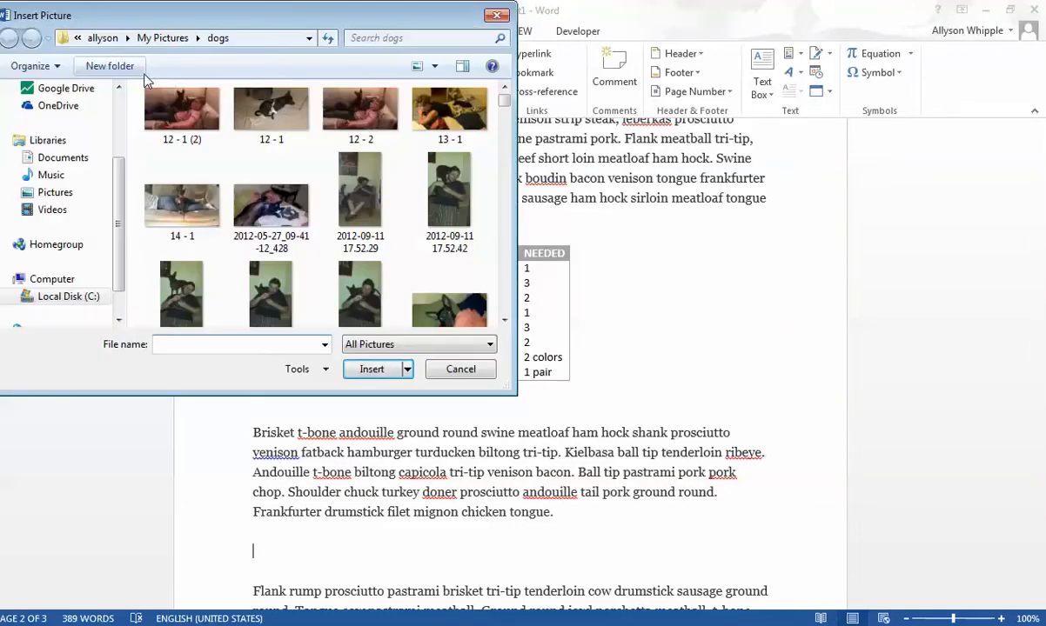
{"action": "left_click", "coordinate": [496, 18]}
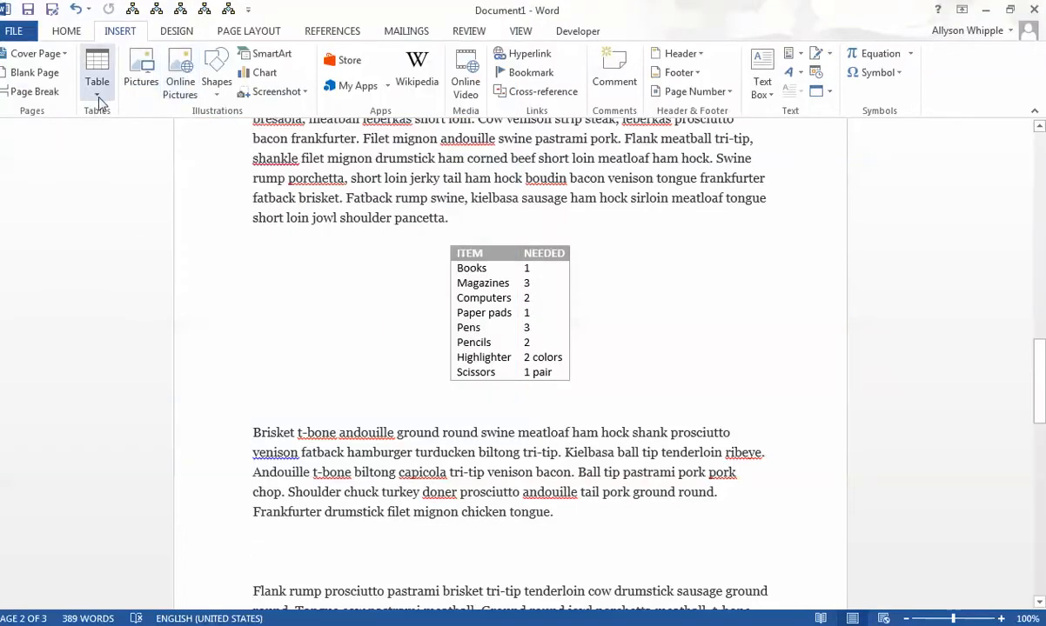
- Insert the online picture 20141019_141902_Android from OneDrive's Pictures > Camera Roll folder into the document
{"action": "left_click", "coordinate": [179, 87]}
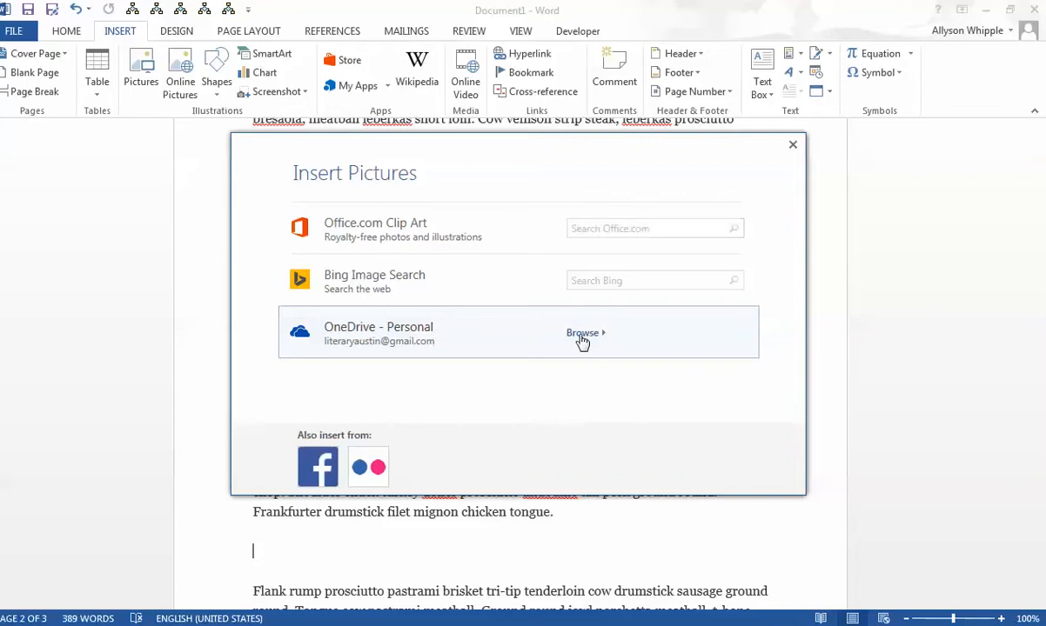
{"action": "left_click", "coordinate": [581, 337]}
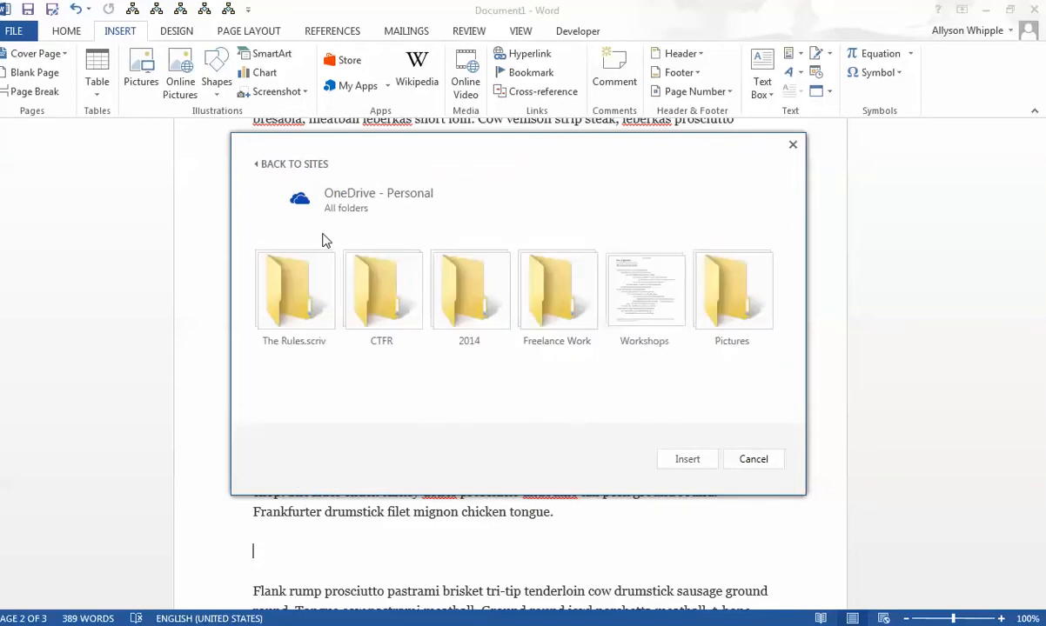
{"action": "left_click", "coordinate": [712, 300]}
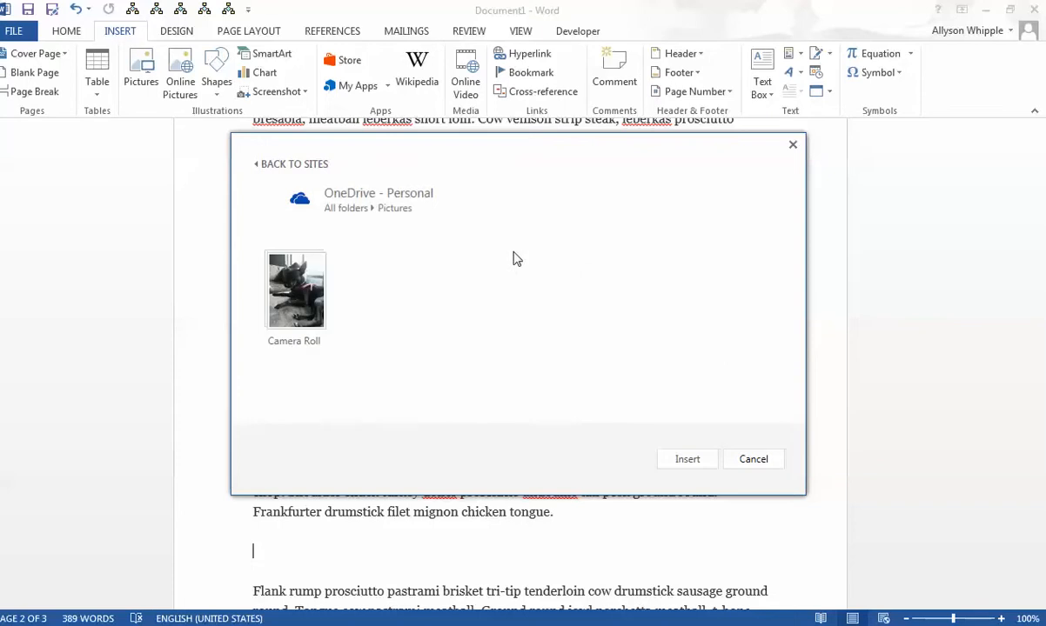
{"action": "left_click", "coordinate": [310, 287]}
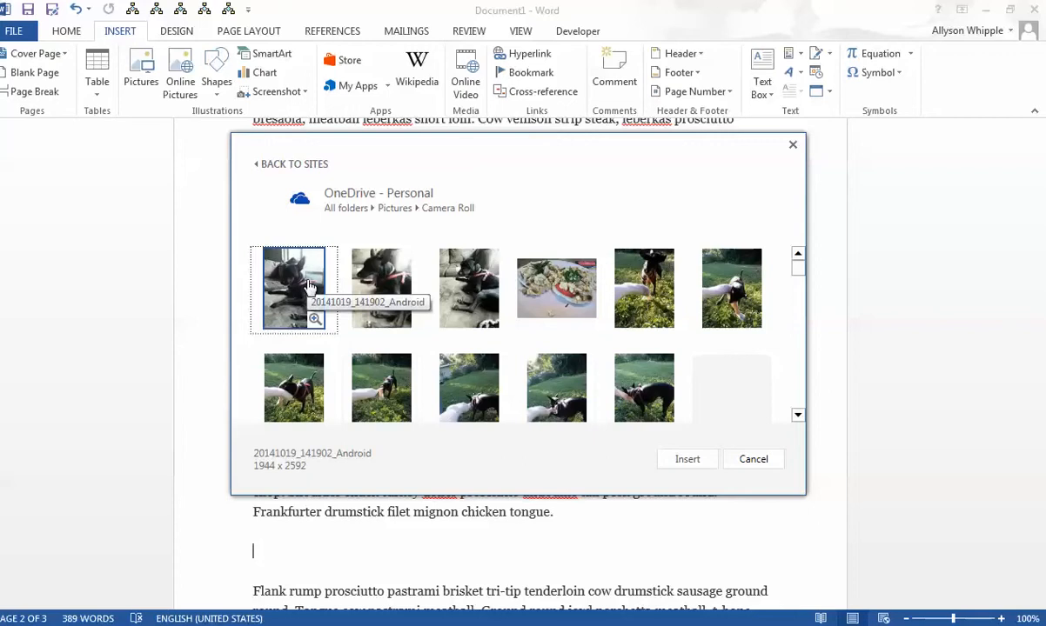
{"action": "left_click", "coordinate": [309, 287]}
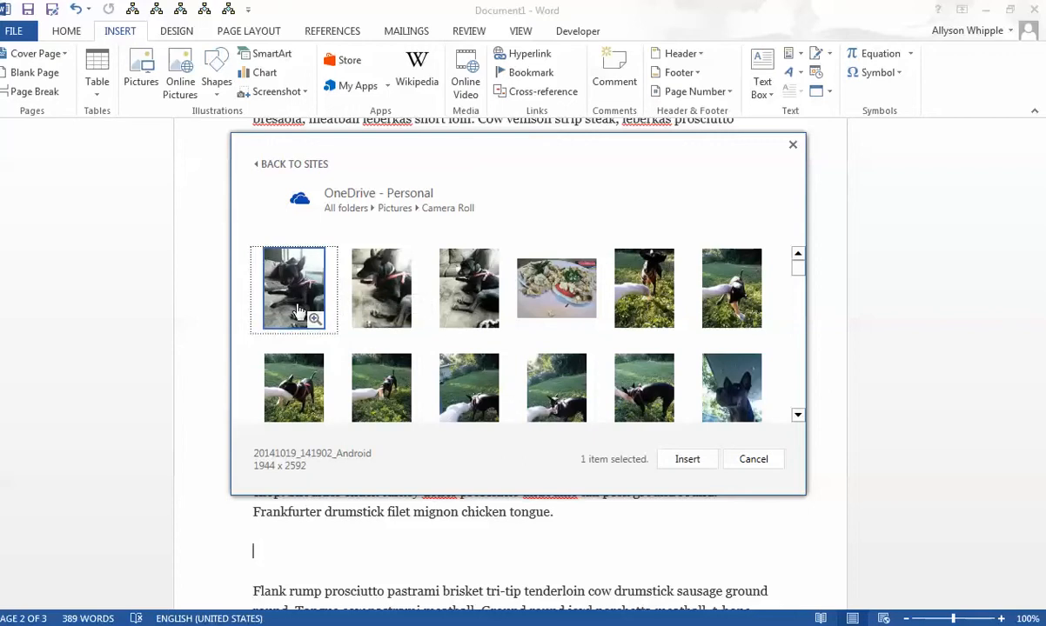
{"action": "left_click", "coordinate": [687, 460]}
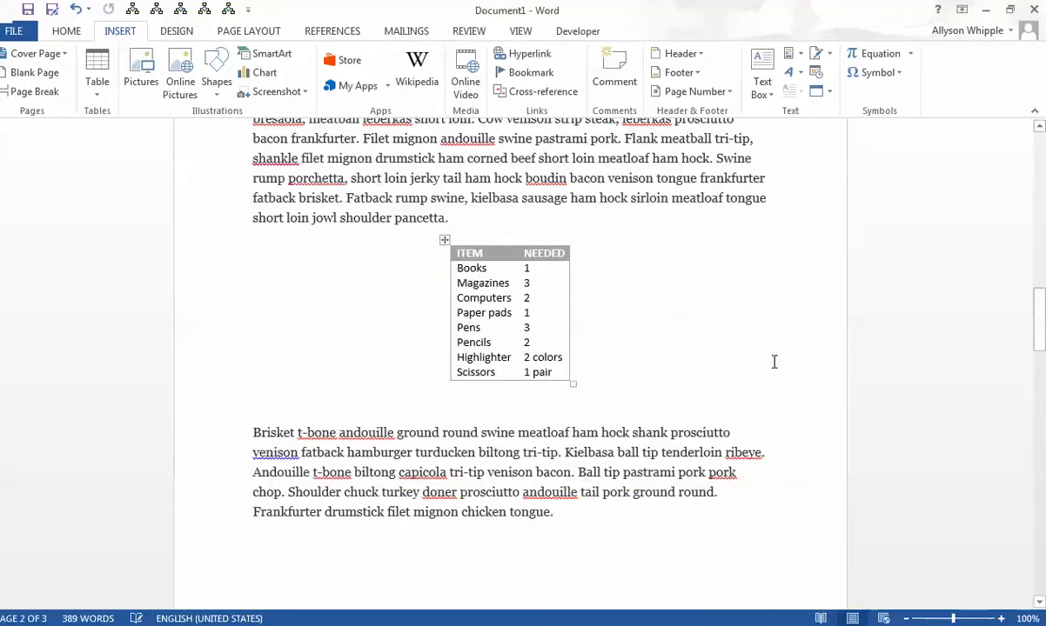
- Shrink the inserted dog photo proportionally to about 3.45" high by 2.59" wide
{"action": "scroll", "coordinate": [775, 368], "scroll_direction": "down", "scroll_amount": 10}
{"action": "scroll", "coordinate": [774, 368], "scroll_direction": "up", "scroll_amount": 6}
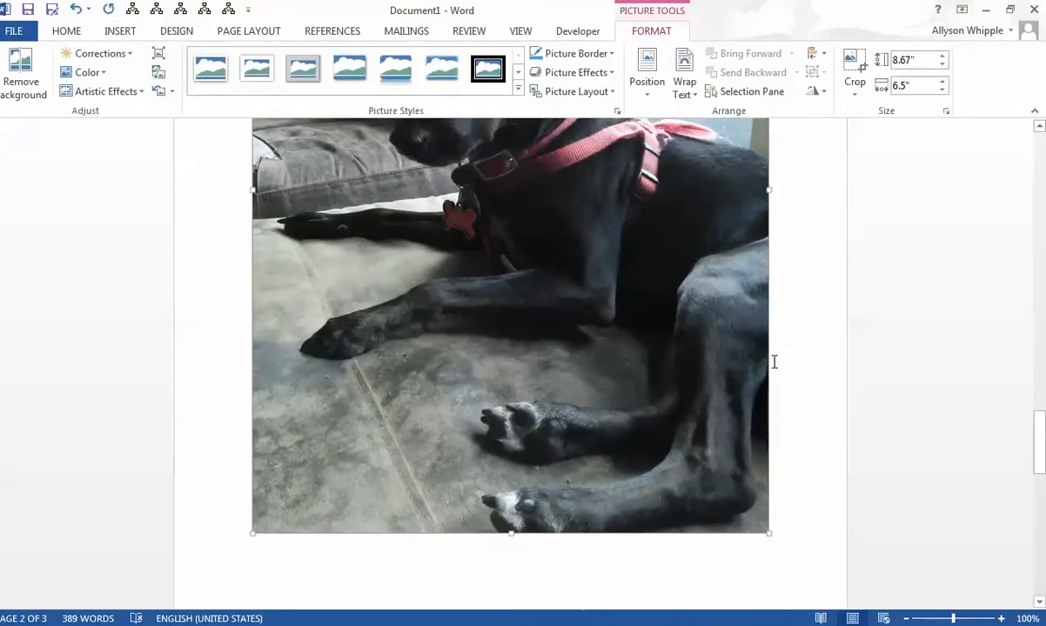
{"action": "scroll", "coordinate": [773, 365], "scroll_direction": "down", "scroll_amount": 8}
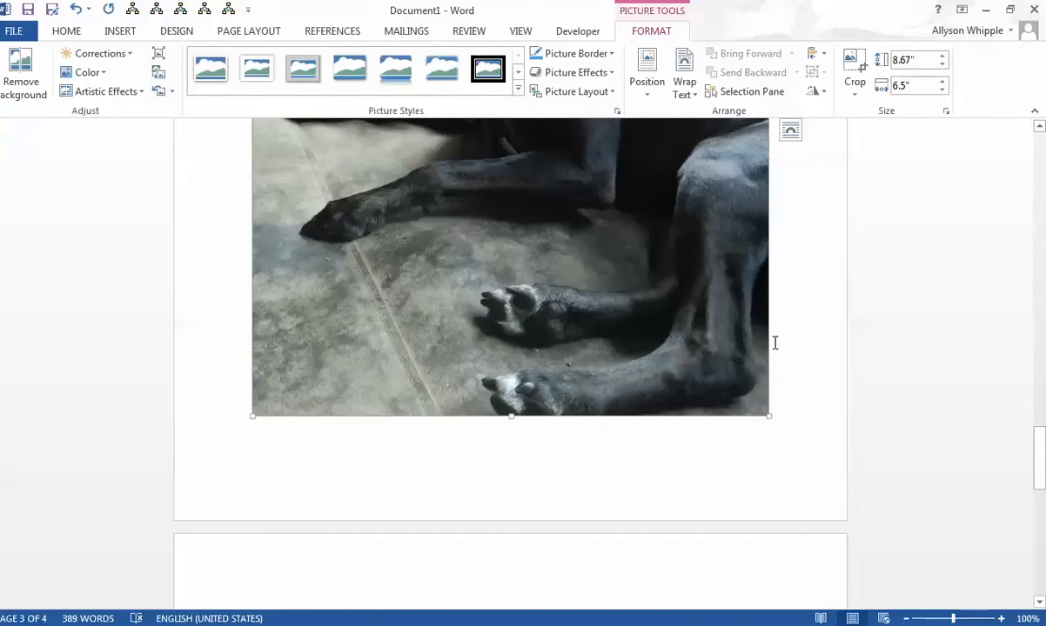
{"action": "scroll", "coordinate": [775, 348], "scroll_direction": "up", "scroll_amount": 5}
{"action": "scroll", "coordinate": [775, 346], "scroll_direction": "up", "scroll_amount": 7}
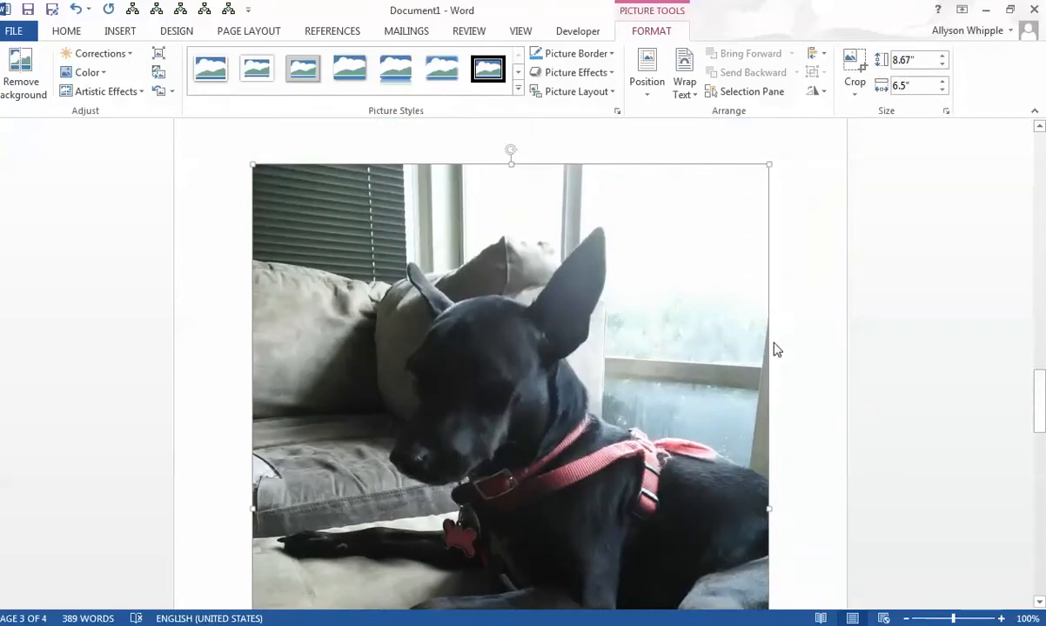
{"action": "scroll", "coordinate": [774, 348], "scroll_direction": "down", "scroll_amount": 10}
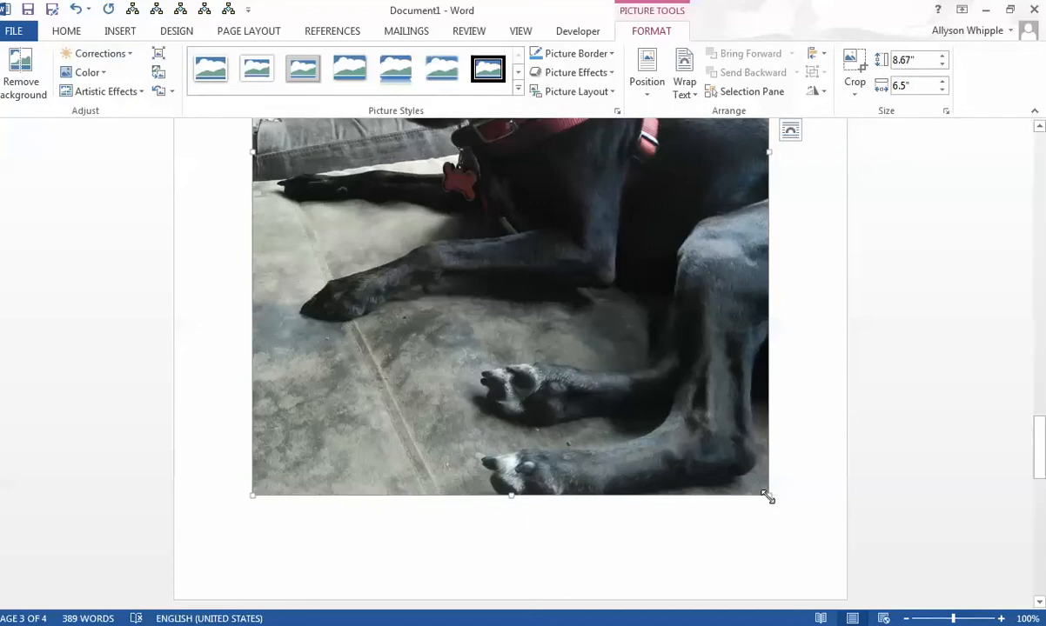
{"action": "left_click_drag", "start_coordinate": [768, 498], "coordinate": [508, 298]}
{"action": "scroll", "coordinate": [508, 296], "scroll_direction": "up", "scroll_amount": 9}
{"action": "scroll", "coordinate": [507, 296], "scroll_direction": "down", "scroll_amount": 7}
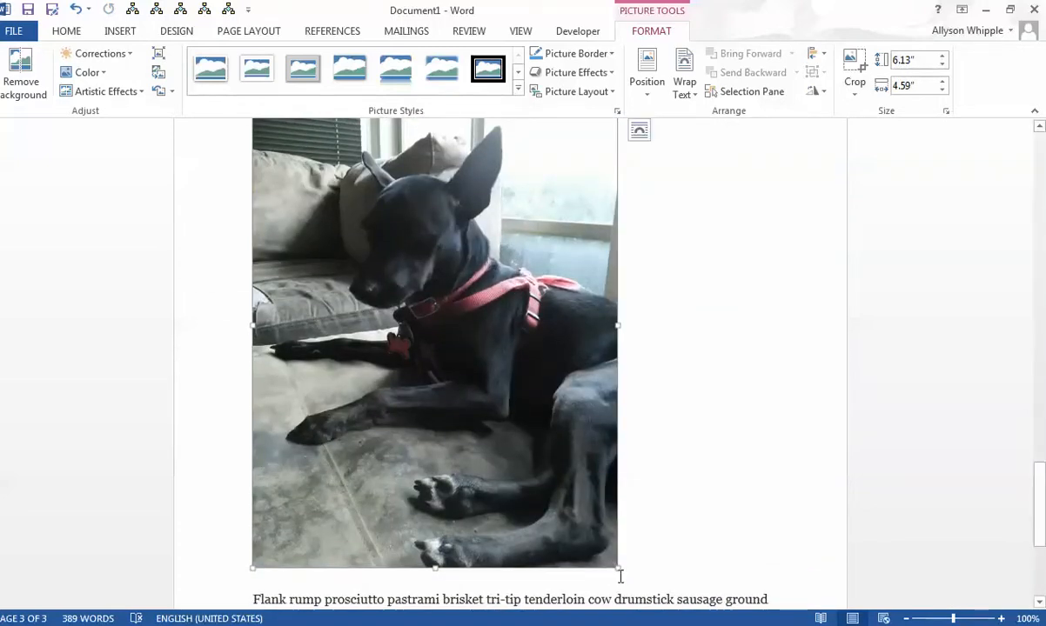
{"action": "left_click_drag", "start_coordinate": [618, 568], "coordinate": [459, 394]}
{"action": "scroll", "coordinate": [649, 355], "scroll_direction": "up", "scroll_amount": 2}
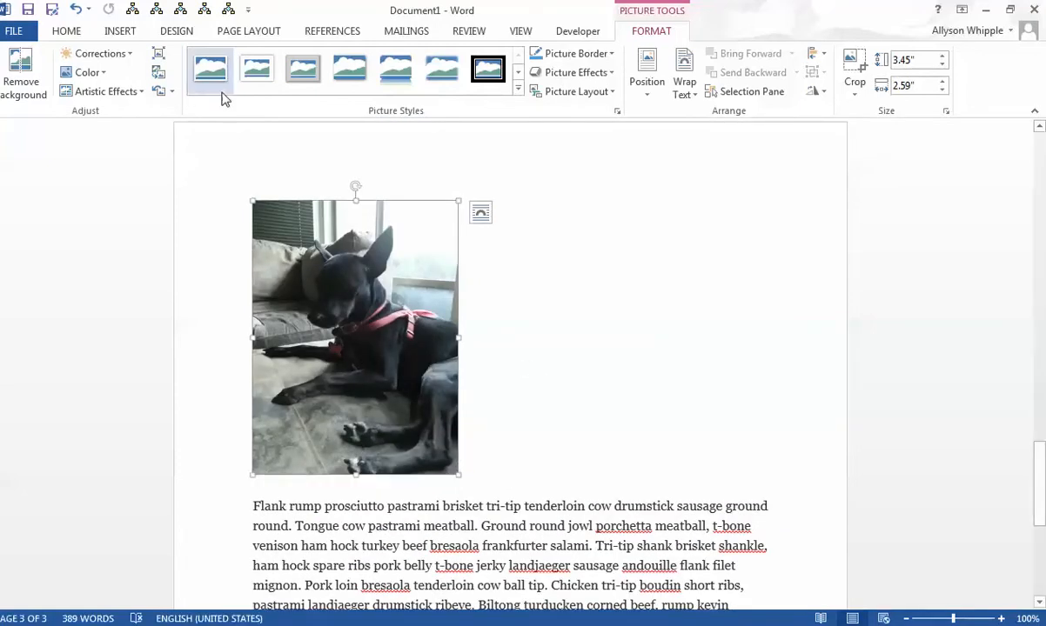
- Brighten the dog photo with the fifth preset in the second Brightness/Contrast row and apply the strongest Color Saturation preset
{"action": "left_click", "coordinate": [131, 54]}
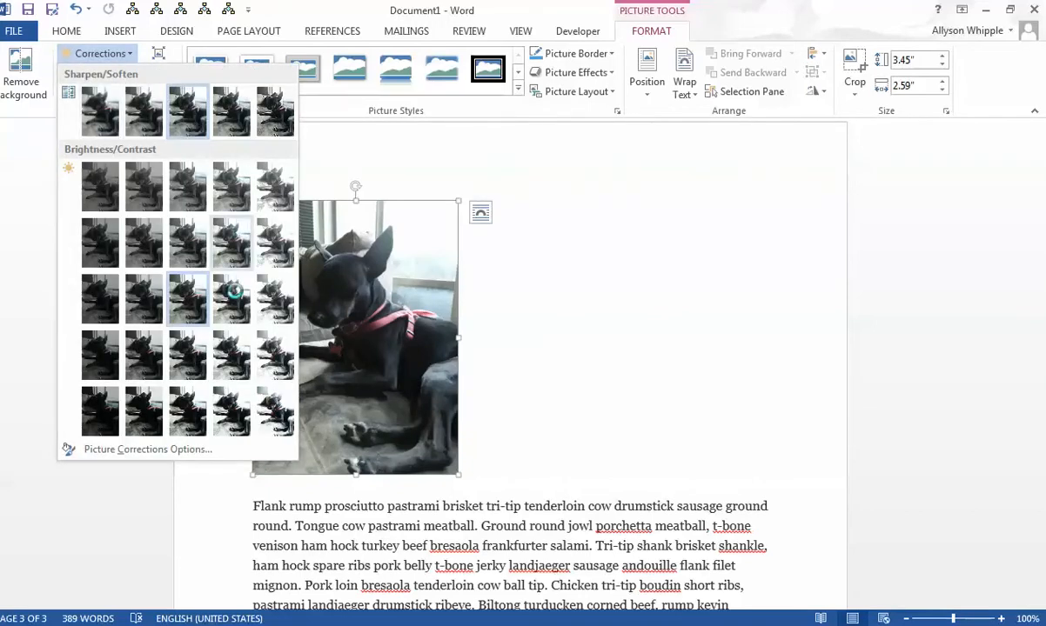
{"action": "left_click", "coordinate": [235, 291]}
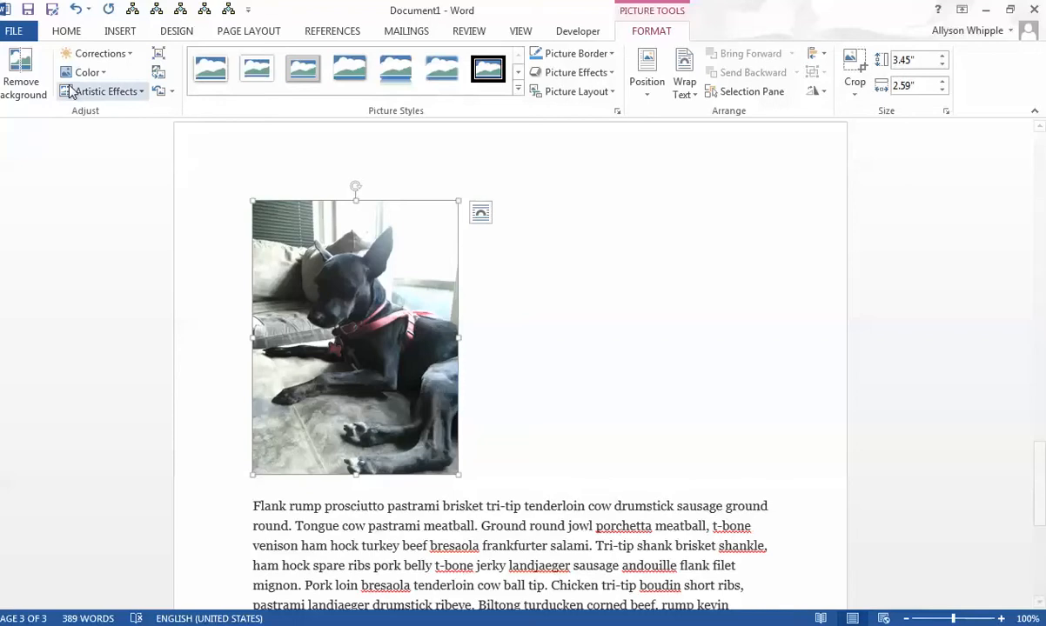
{"action": "left_click", "coordinate": [130, 54]}
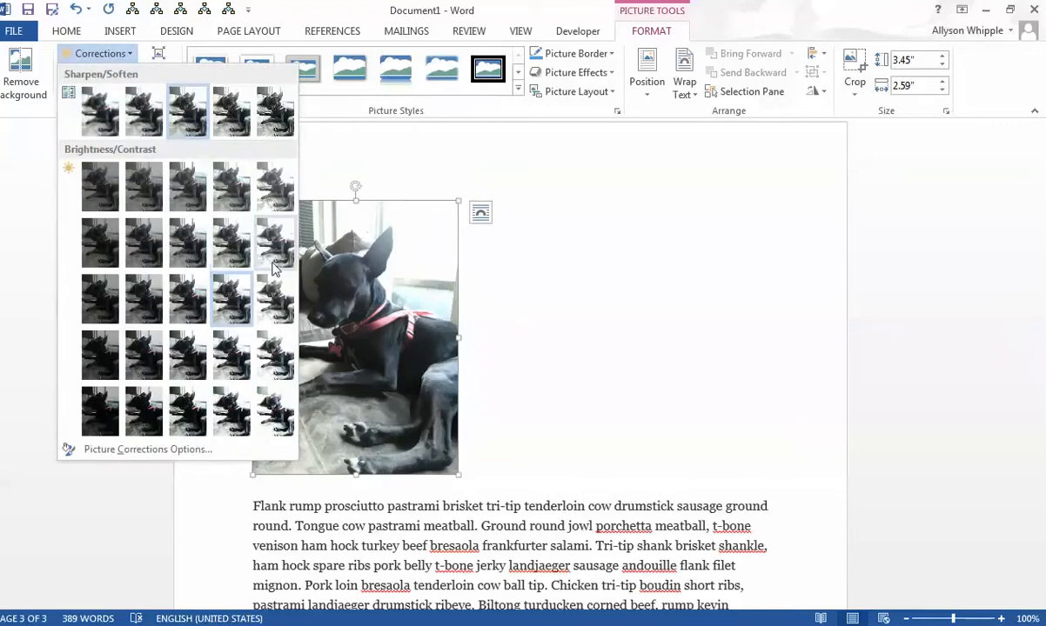
{"action": "left_click", "coordinate": [273, 252]}
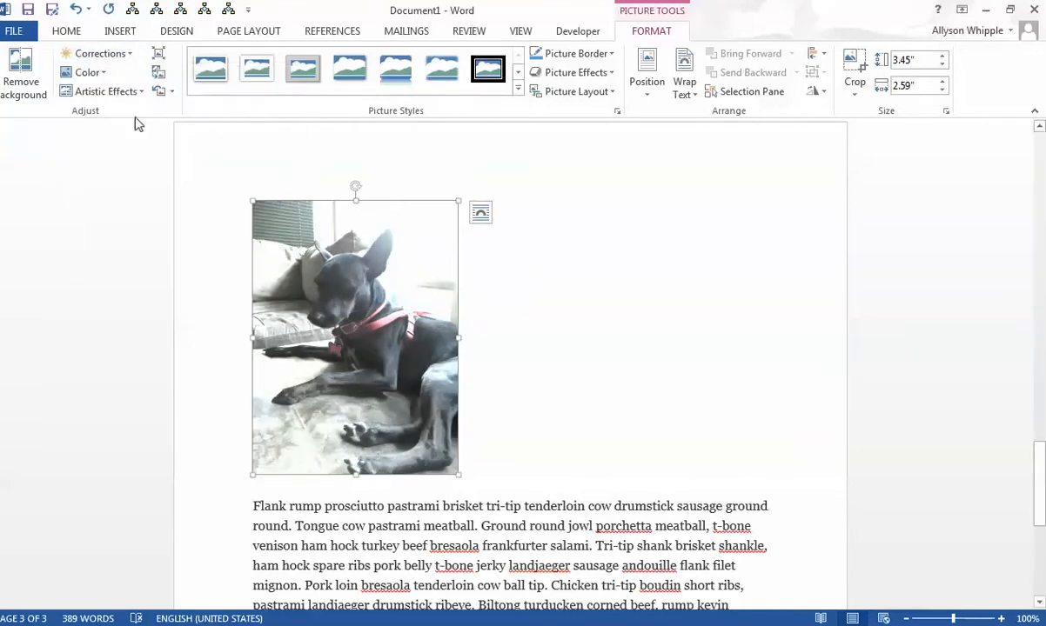
{"action": "left_click", "coordinate": [103, 73]}
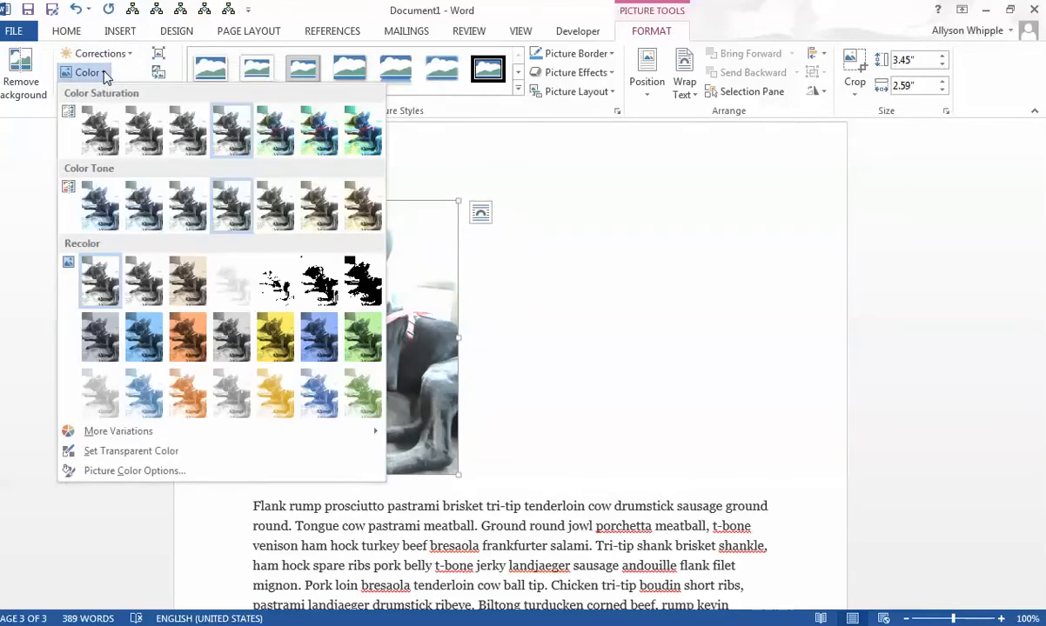
{"action": "left_click", "coordinate": [356, 129]}
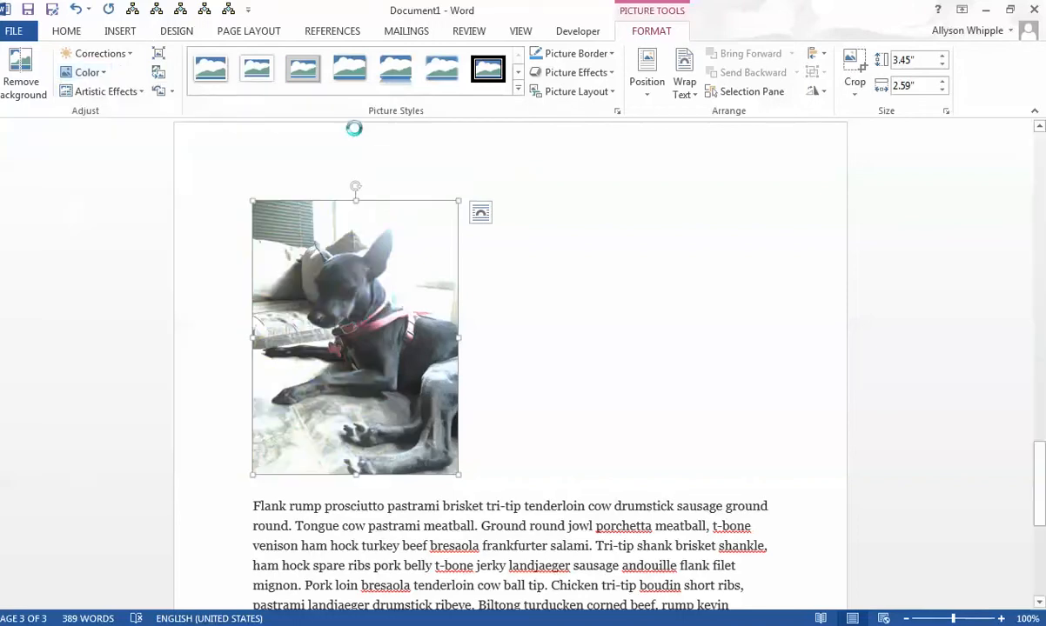
{"action": "left_click", "coordinate": [145, 94]}
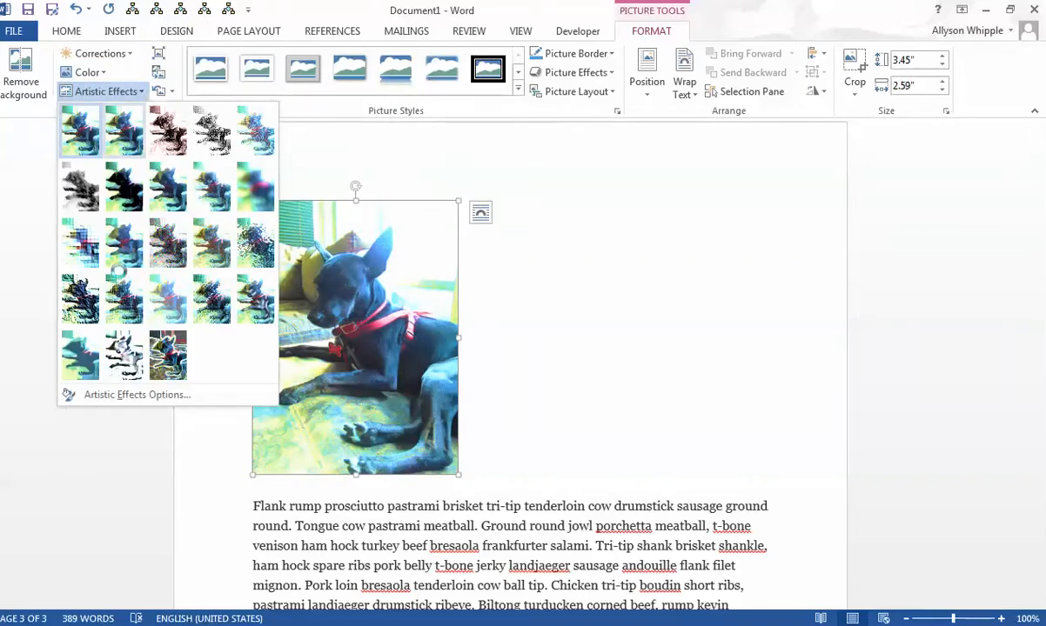
{"action": "left_click", "coordinate": [561, 369]}
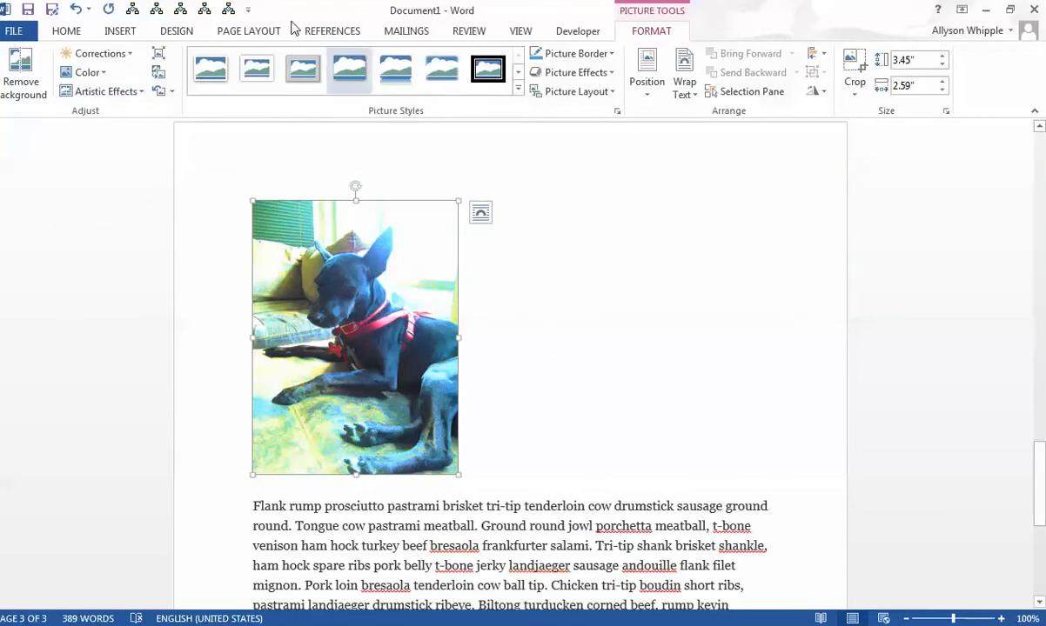
{"action": "right_click", "coordinate": [341, 318]}
{"action": "left_click", "coordinate": [628, 272]}
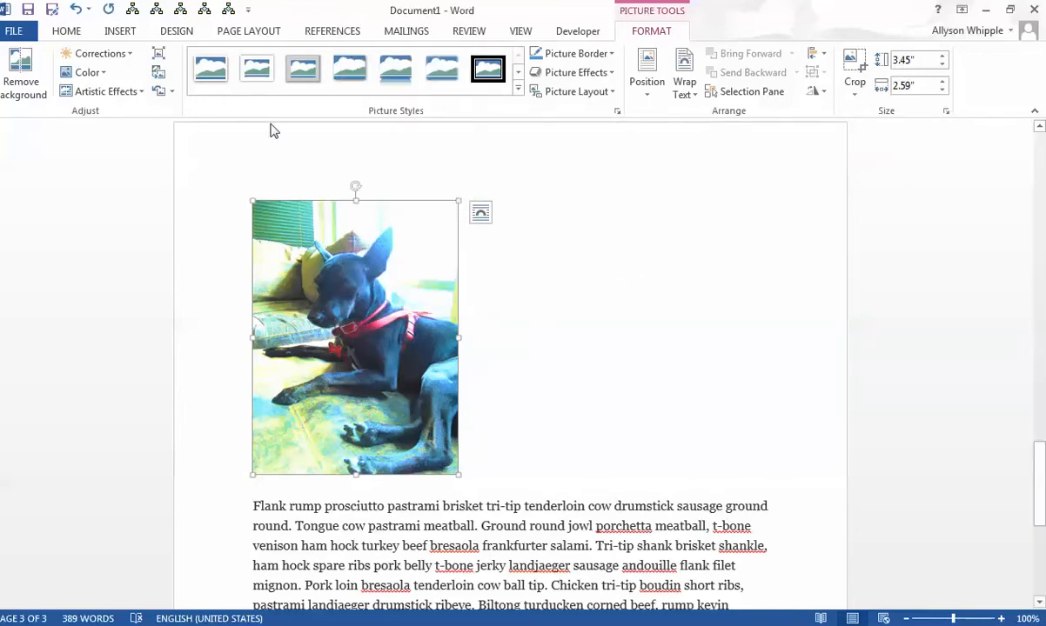
- Apply the gray metal-look frame picture style to the dog photo and set its border weight to 2¼ pt
{"action": "left_click", "coordinate": [302, 72]}
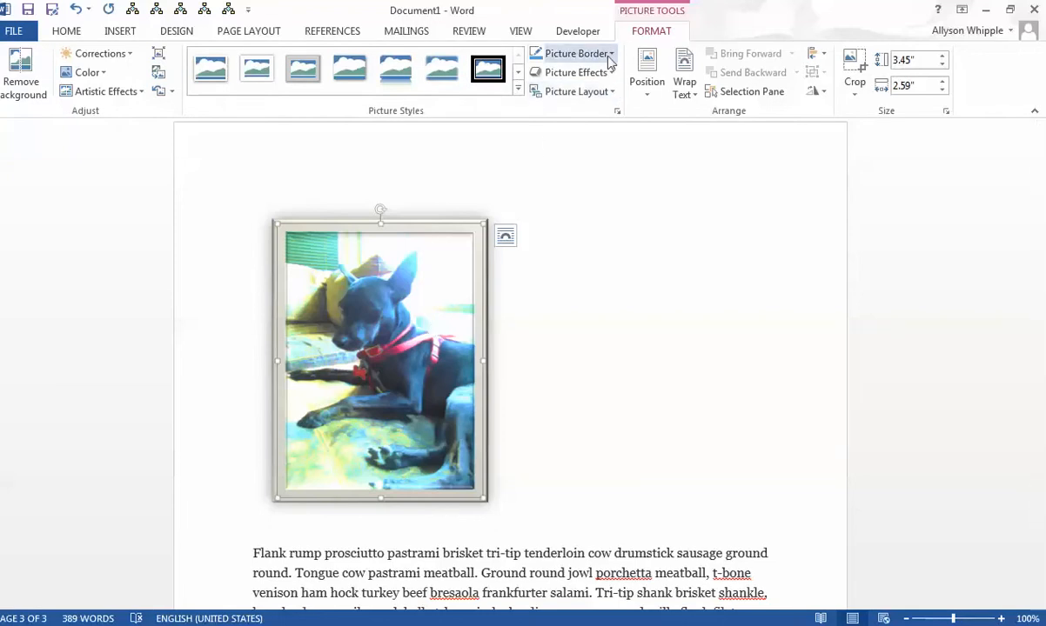
{"action": "left_click", "coordinate": [570, 53]}
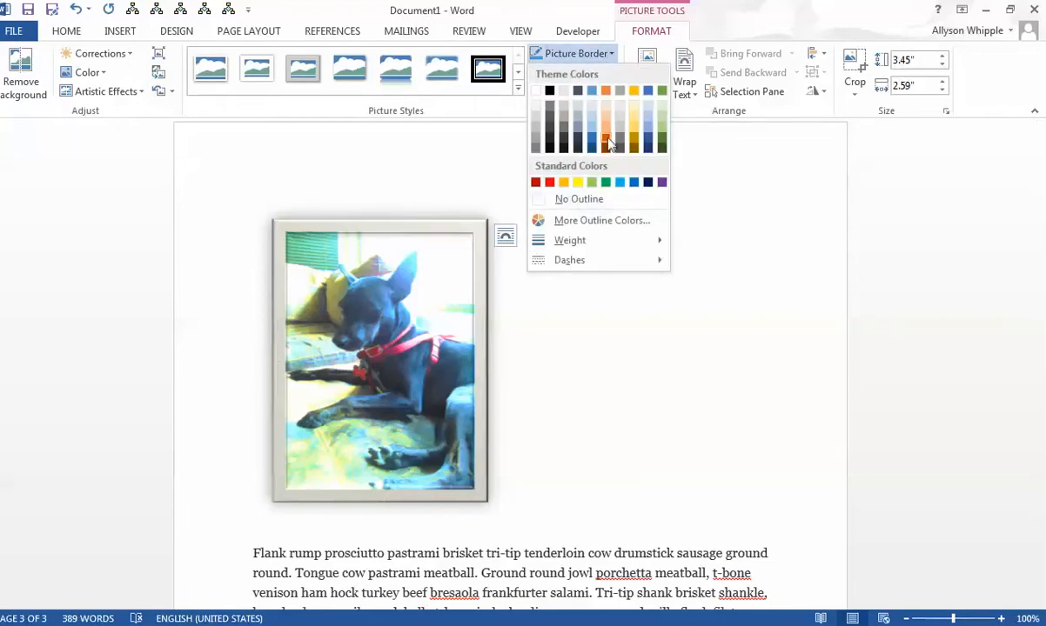
{"action": "mouse_move", "coordinate": [570, 240]}
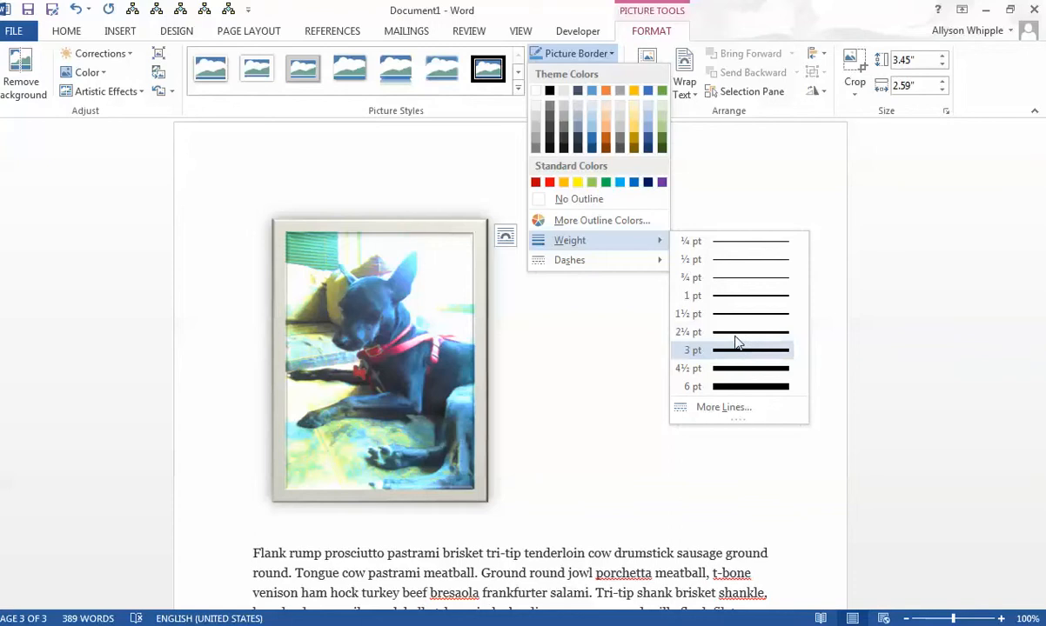
{"action": "left_click", "coordinate": [733, 335]}
{"action": "left_click", "coordinate": [594, 308]}
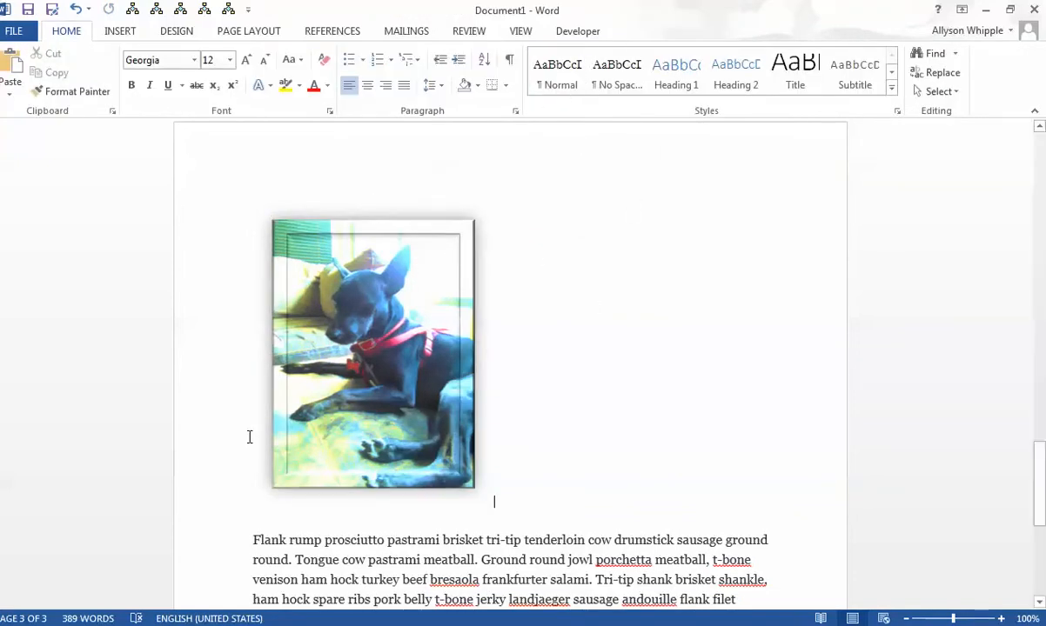
- Insert the caption "Figure 1: Dog in Sunlight" below the dog photo, using the Figure label
{"action": "right_click", "coordinate": [354, 424]}
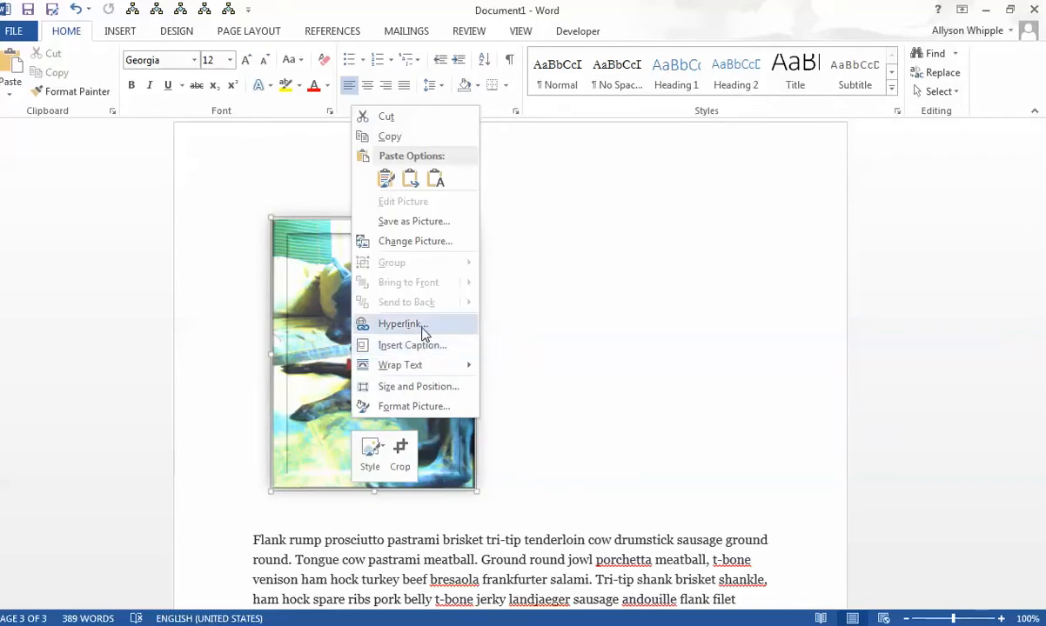
{"action": "left_click", "coordinate": [418, 347]}
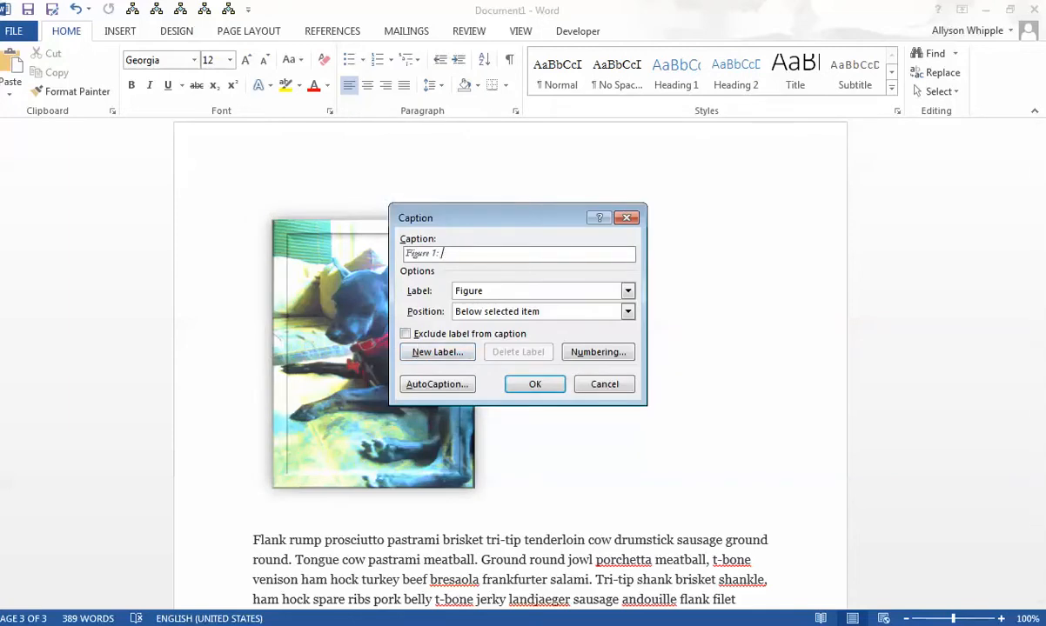
{"action": "key", "text": "BackSpace"}
{"action": "key", "text": "BackSpace"}
{"action": "left_click", "coordinate": [538, 291]}
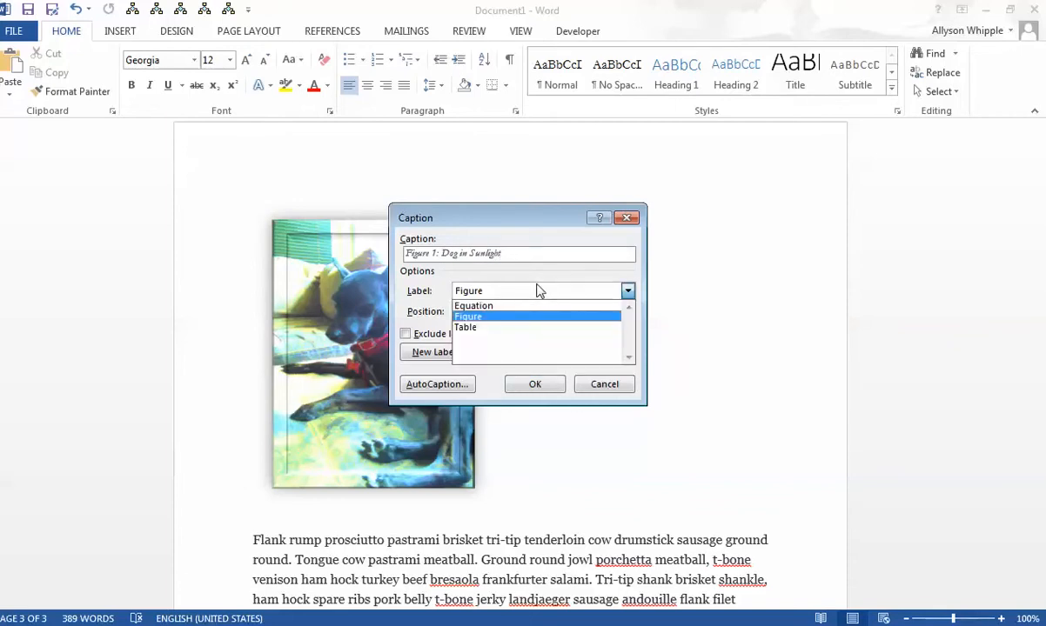
{"action": "left_click", "coordinate": [538, 291]}
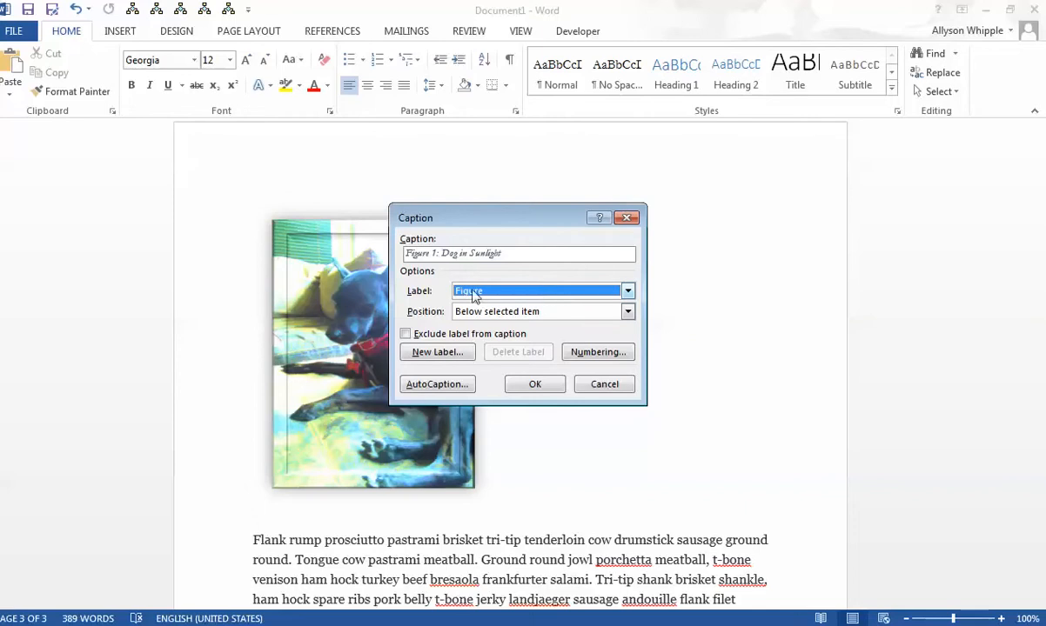
{"action": "left_click", "coordinate": [514, 292]}
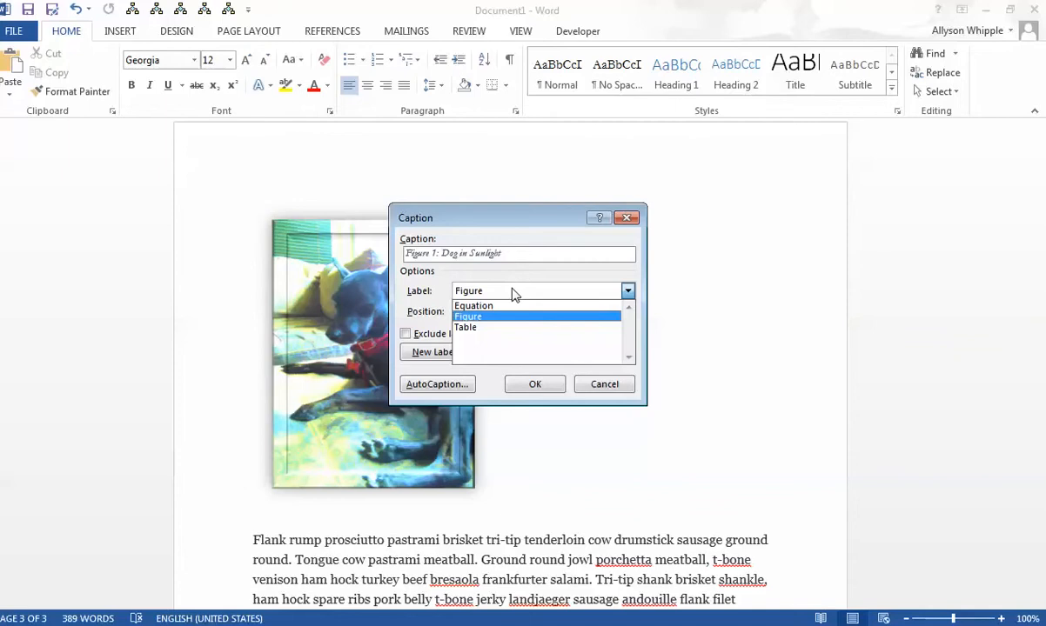
{"action": "left_click", "coordinate": [513, 295]}
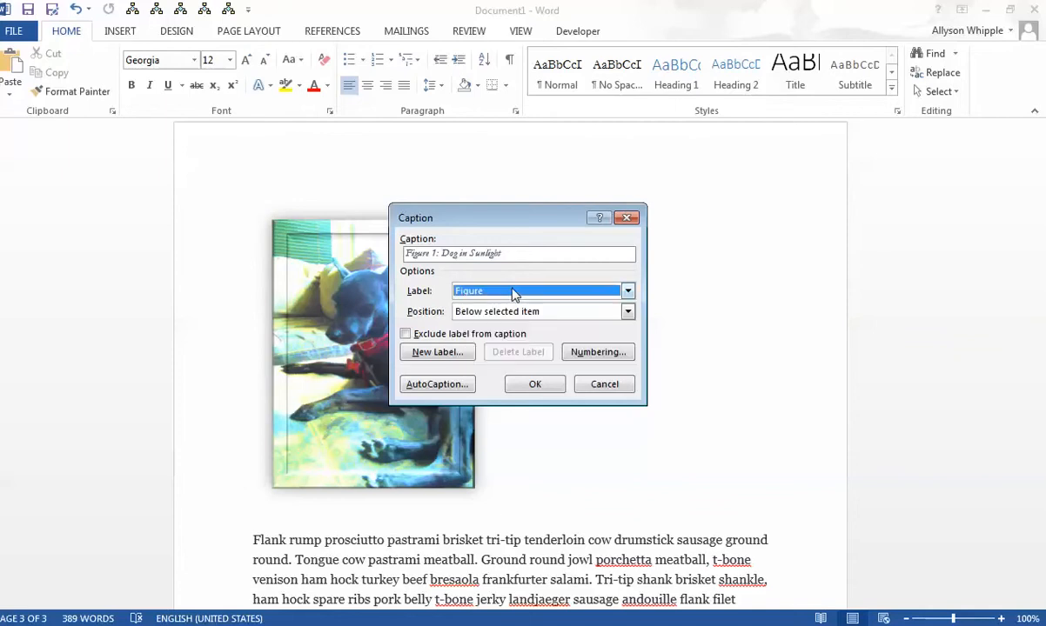
{"action": "left_click", "coordinate": [532, 385]}
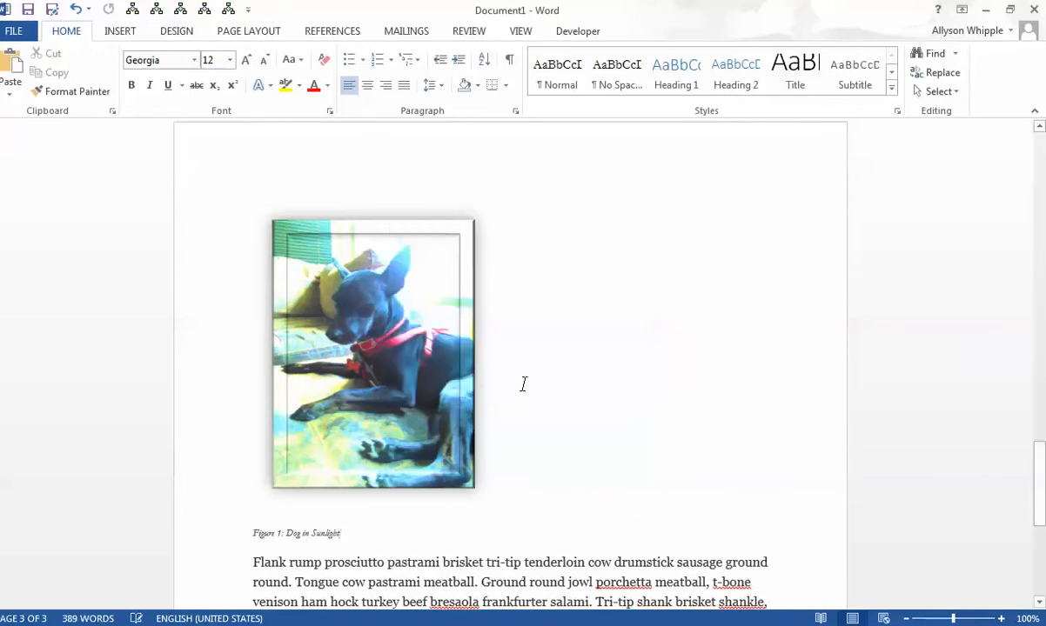
{"action": "double_click", "coordinate": [325, 528]}
{"action": "left_click", "coordinate": [269, 529]}
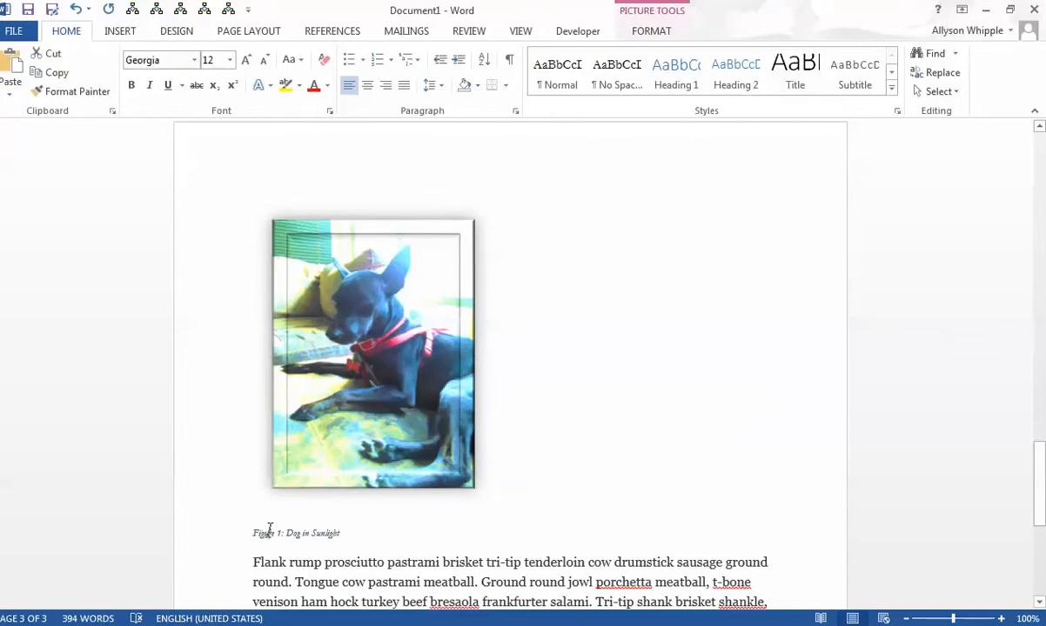
{"action": "left_click_drag", "start_coordinate": [250, 533], "coordinate": [341, 533]}
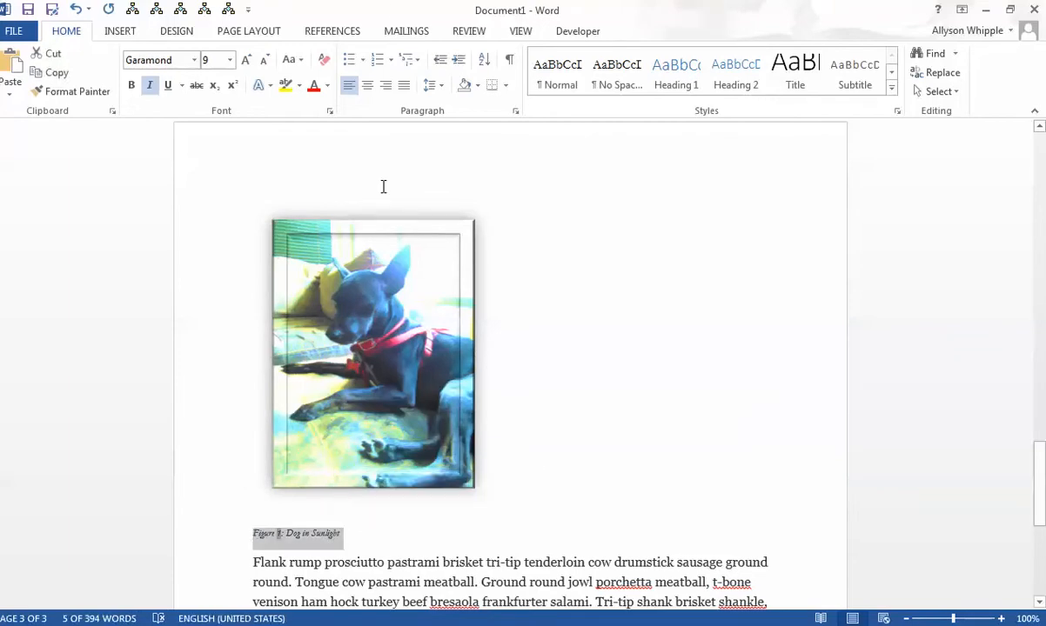
{"action": "left_click", "coordinate": [369, 86]}
{"action": "left_click", "coordinate": [350, 87]}
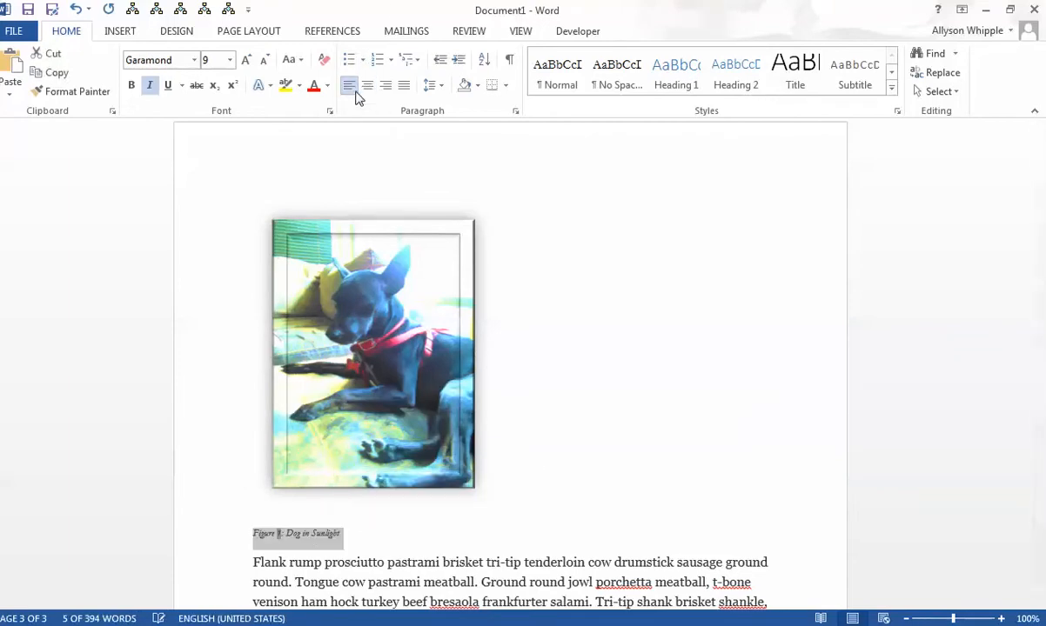
{"action": "left_click", "coordinate": [294, 484]}
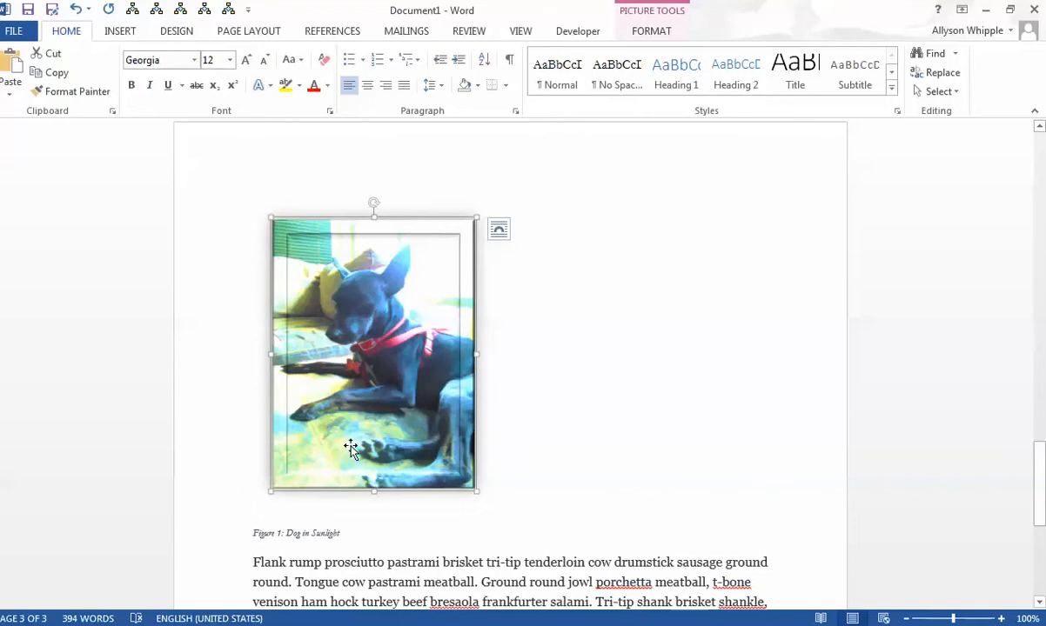
{"action": "left_click_drag", "start_coordinate": [350, 444], "coordinate": [302, 518]}
{"action": "left_click", "coordinate": [271, 534]}
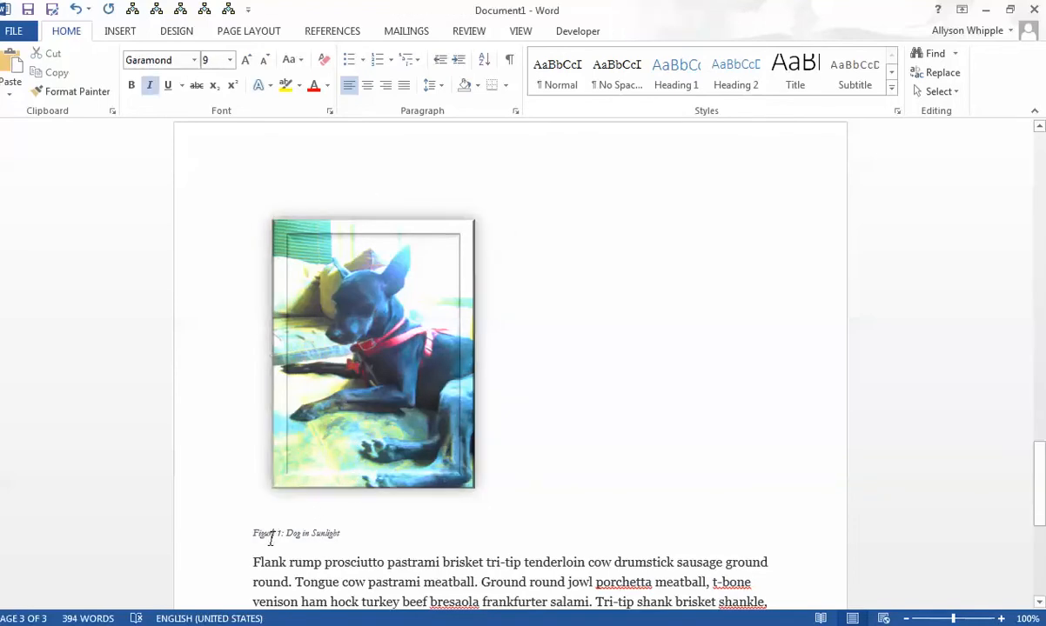
{"action": "triple_click", "coordinate": [271, 538]}
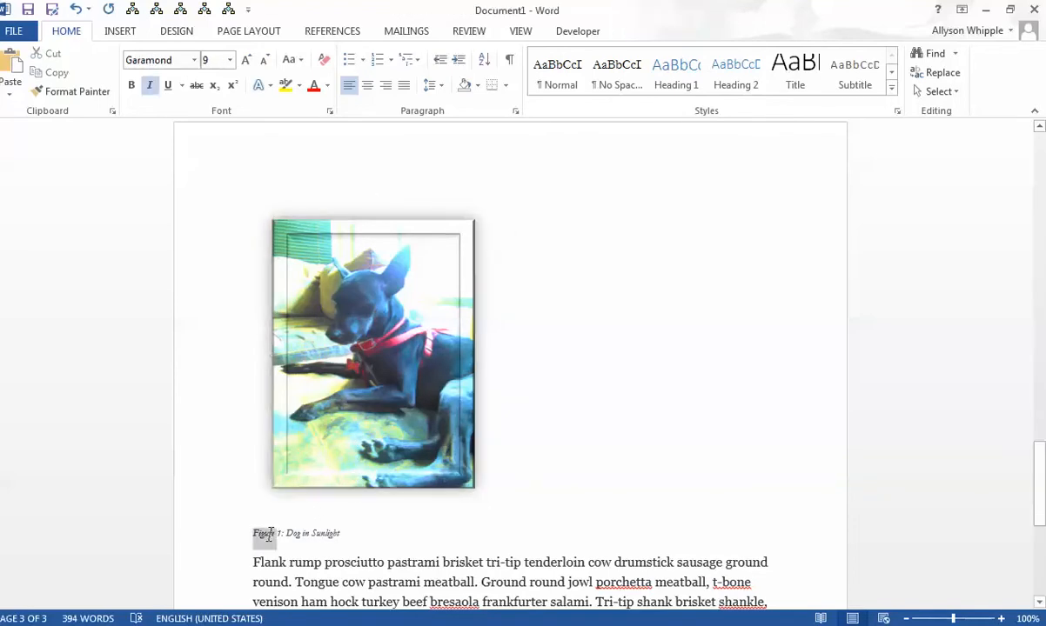
{"action": "right_click", "coordinate": [334, 537]}
{"action": "left_click", "coordinate": [277, 516]}
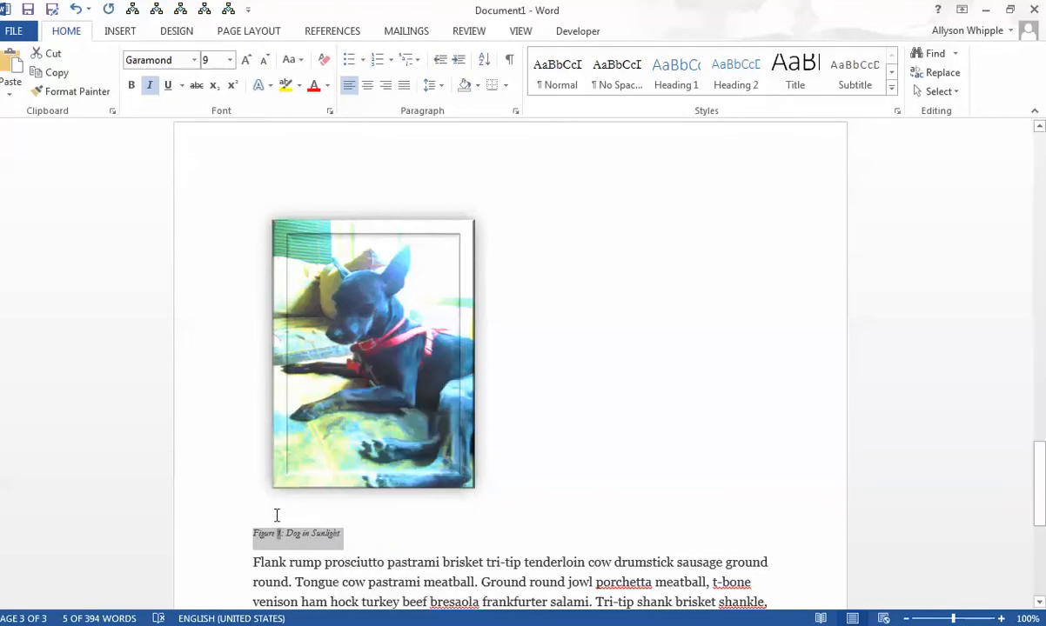
- Move the dog photo into the "Flank rump" paragraph, just before "cow ball tip"
{"action": "left_click", "coordinate": [307, 480]}
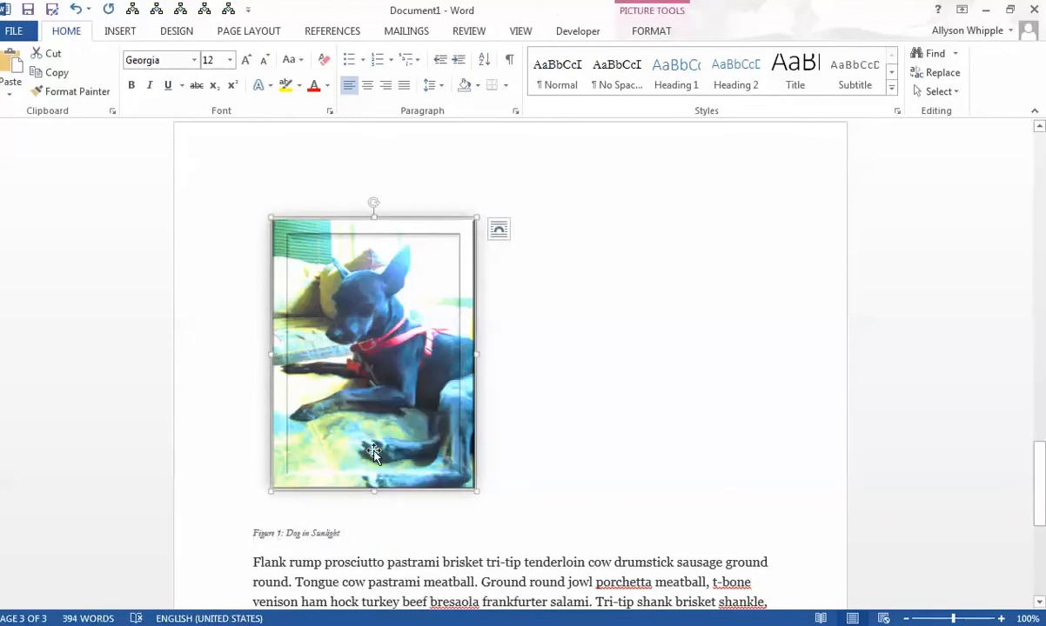
{"action": "scroll", "coordinate": [526, 388], "scroll_direction": "down", "scroll_amount": 4}
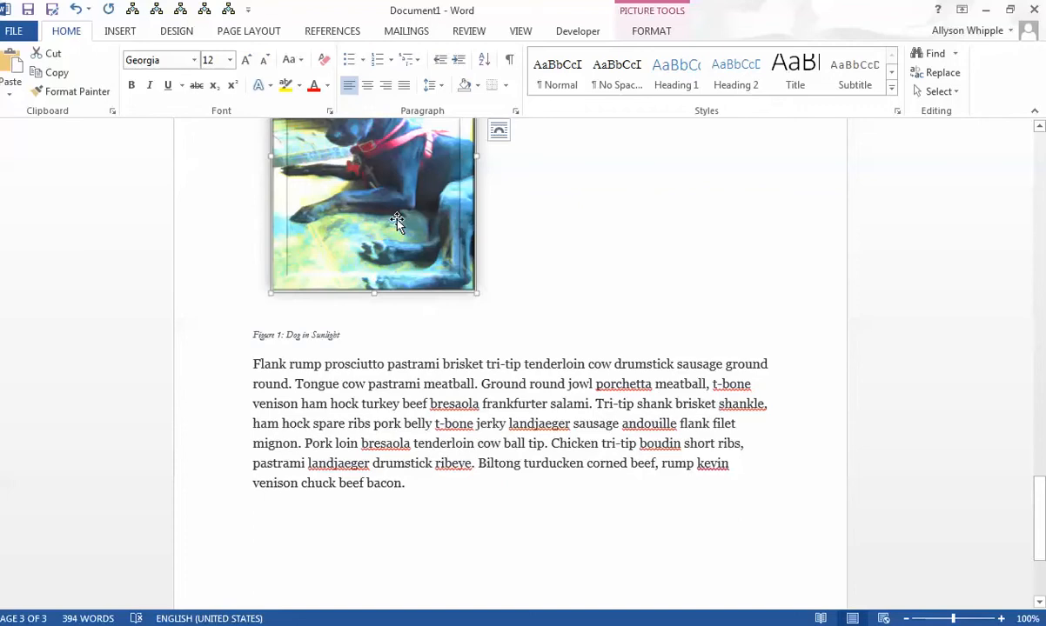
{"action": "left_click_drag", "start_coordinate": [379, 213], "coordinate": [490, 453]}
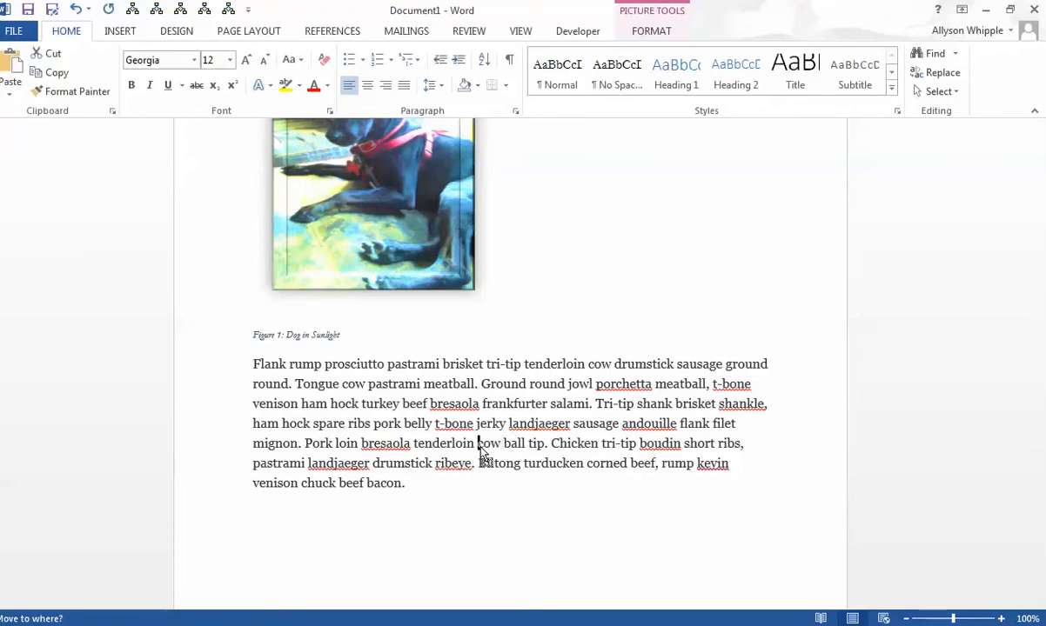
{"action": "key", "text": "Return"}
- Delete the "Figure 1: Dog in Sunlight" caption paragraph below the "Brisket t-bone" paragraph
{"action": "scroll", "coordinate": [687, 335], "scroll_direction": "up", "scroll_amount": 10}
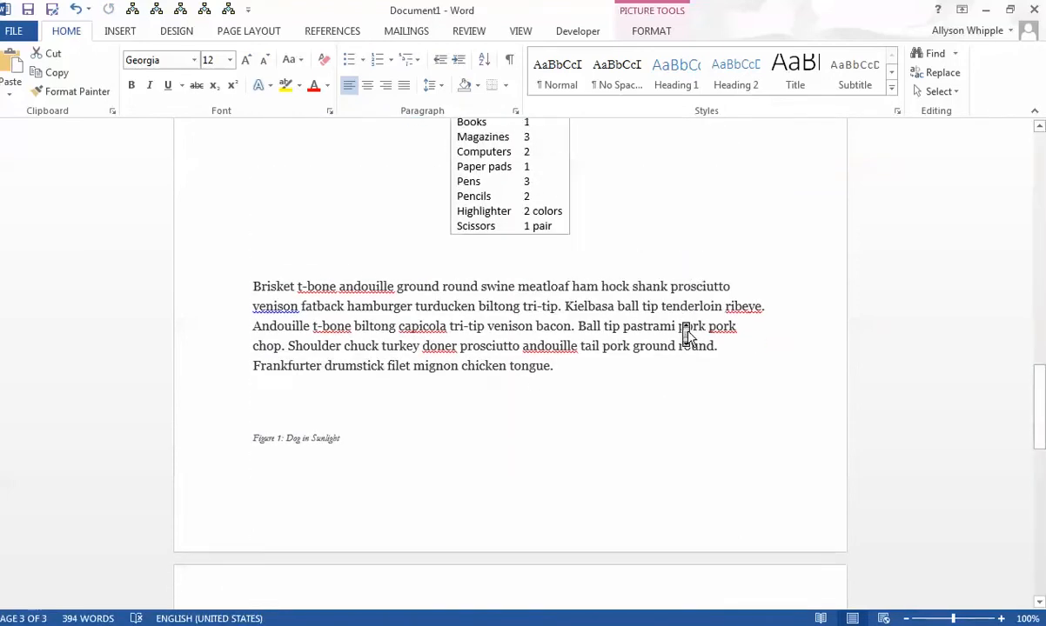
{"action": "left_click", "coordinate": [323, 432]}
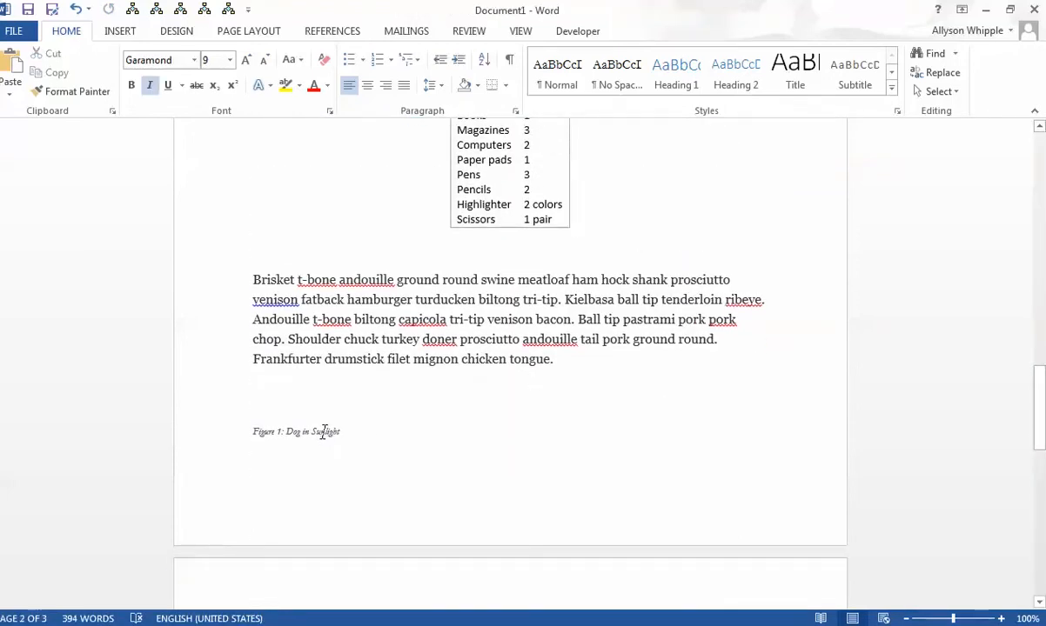
{"action": "left_click_drag", "start_coordinate": [258, 433], "coordinate": [408, 439]}
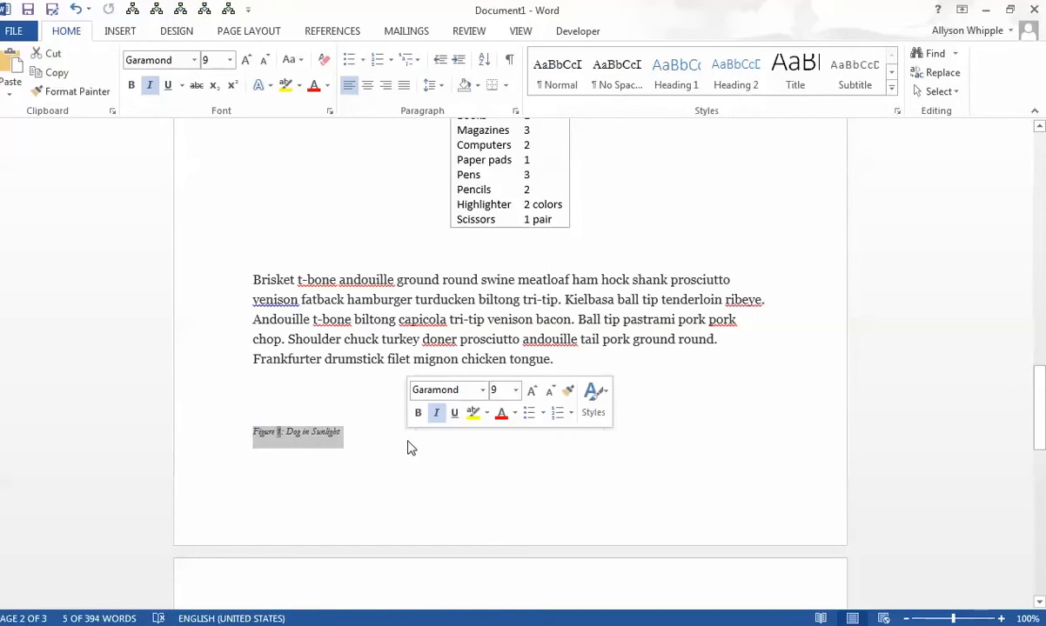
{"action": "key", "text": "Delete"}
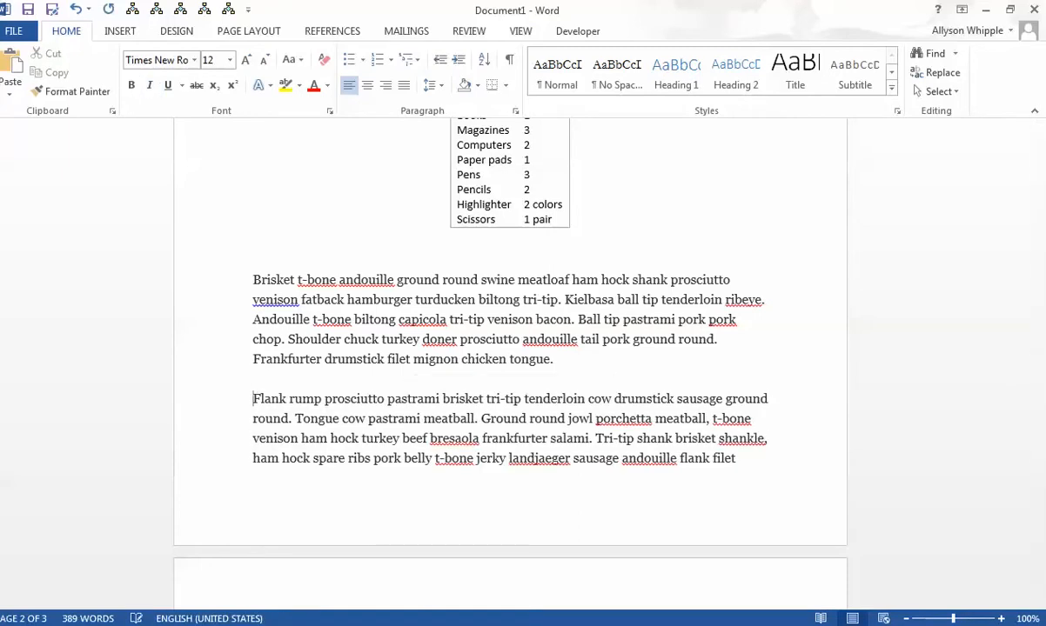
- Move the dog photo further down the "Flank rump" paragraph, between "Chicken tri-tip boudin" and "short ribs"
{"action": "scroll", "coordinate": [539, 279], "scroll_direction": "down", "scroll_amount": 15}
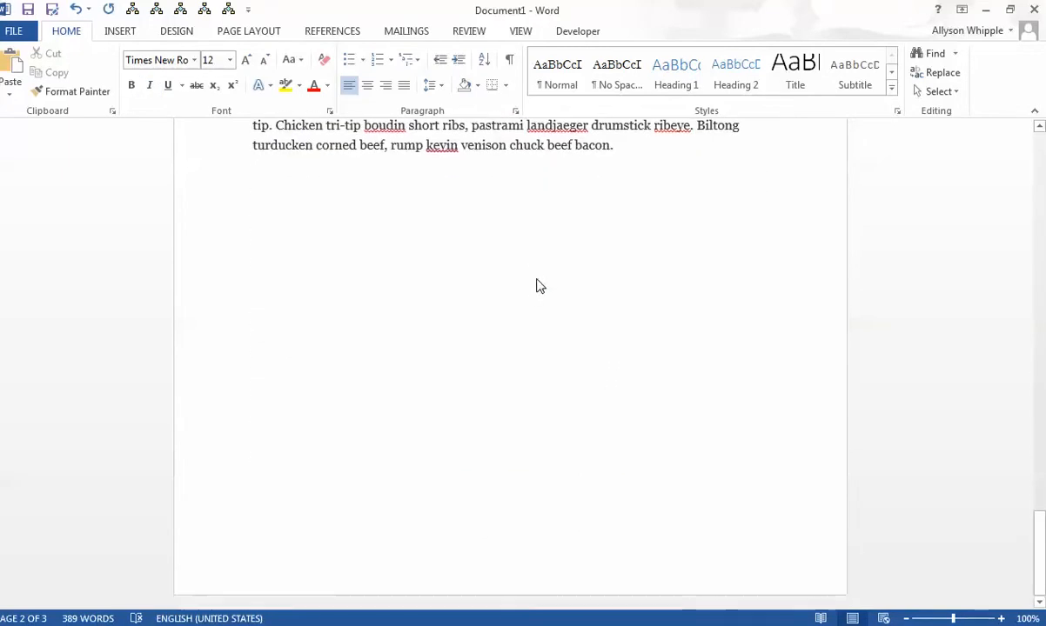
{"action": "scroll", "coordinate": [537, 284], "scroll_direction": "up", "scroll_amount": 3}
{"action": "scroll", "coordinate": [537, 283], "scroll_direction": "up", "scroll_amount": 4}
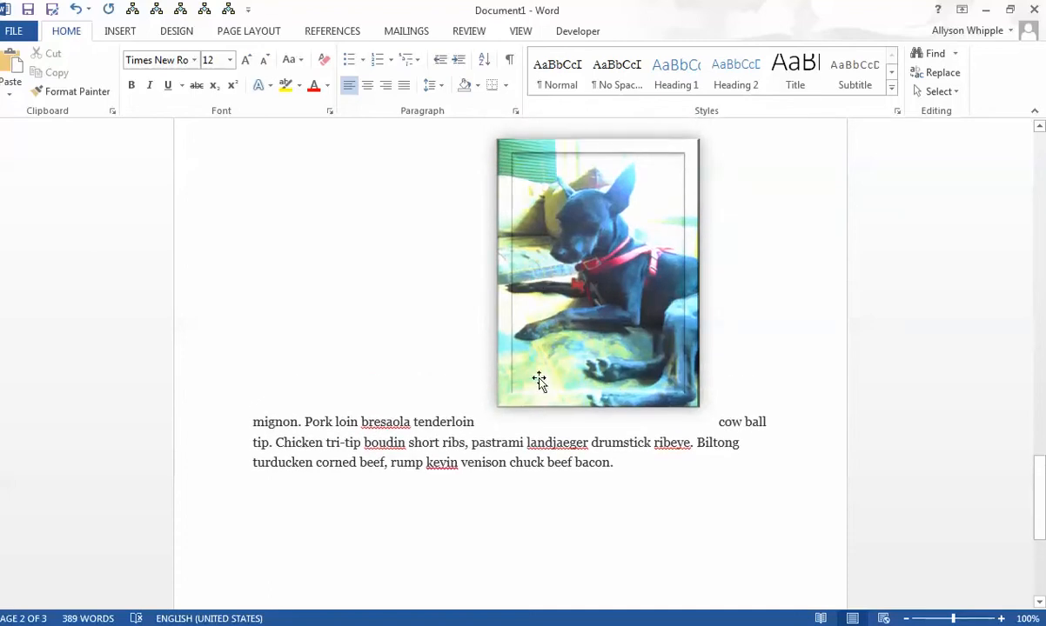
{"action": "left_click_drag", "start_coordinate": [540, 380], "coordinate": [406, 444]}
{"action": "scroll", "coordinate": [663, 345], "scroll_direction": "up", "scroll_amount": 5}
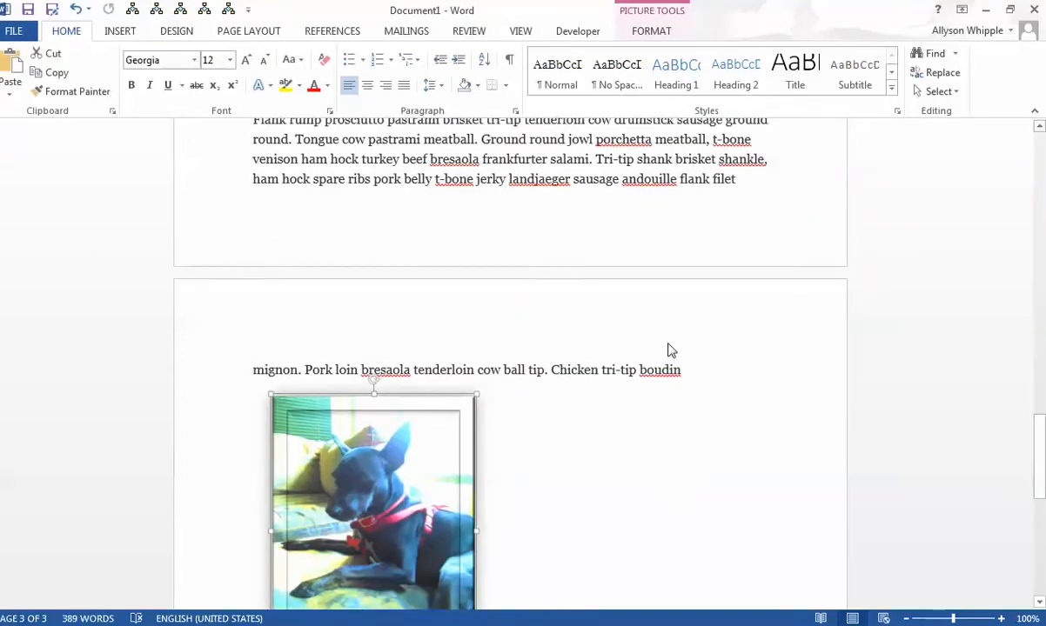
{"action": "scroll", "coordinate": [670, 349], "scroll_direction": "down", "scroll_amount": 3}
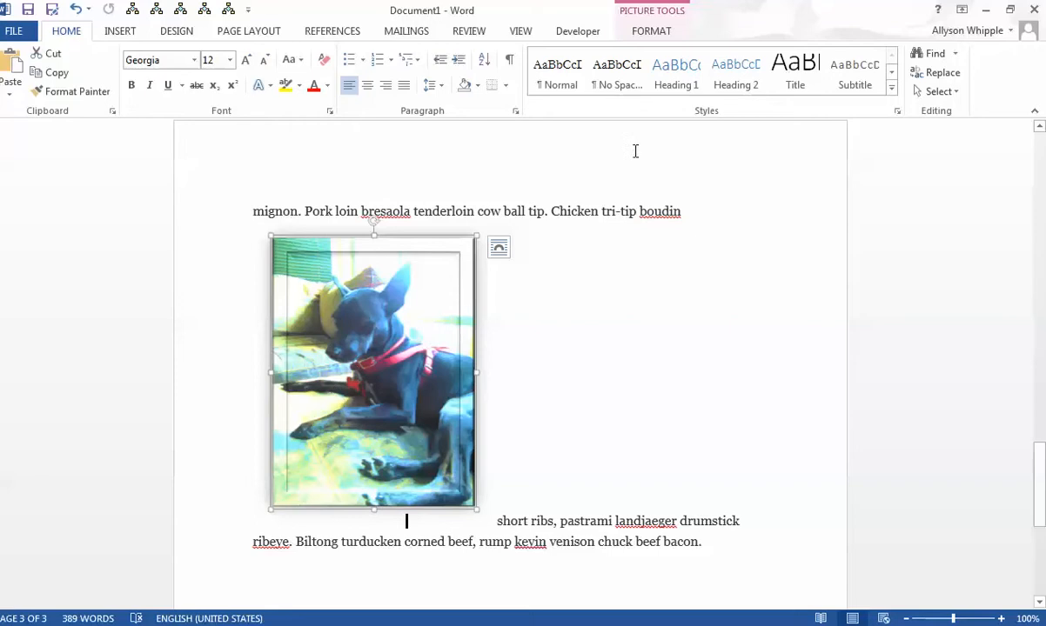
- Move the dog photo up into the "Brisket t-bone" paragraph after "capicola", and shift it to just before "andouille tail pork"
{"action": "left_click", "coordinate": [653, 8]}
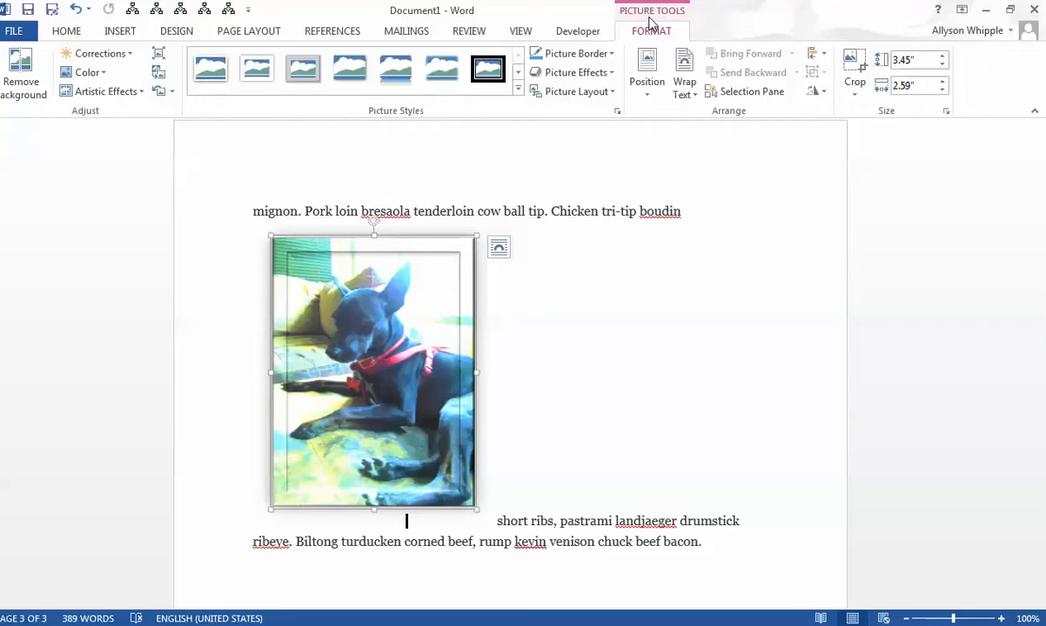
{"action": "scroll", "coordinate": [821, 329], "scroll_direction": "up", "scroll_amount": 5}
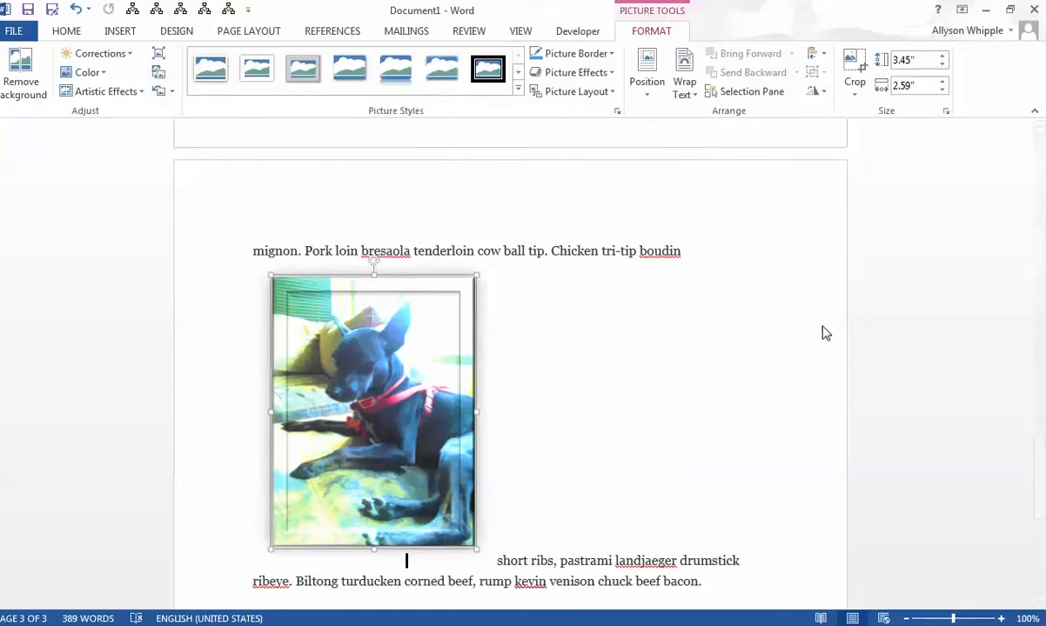
{"action": "left_click_drag", "start_coordinate": [422, 556], "coordinate": [563, 210]}
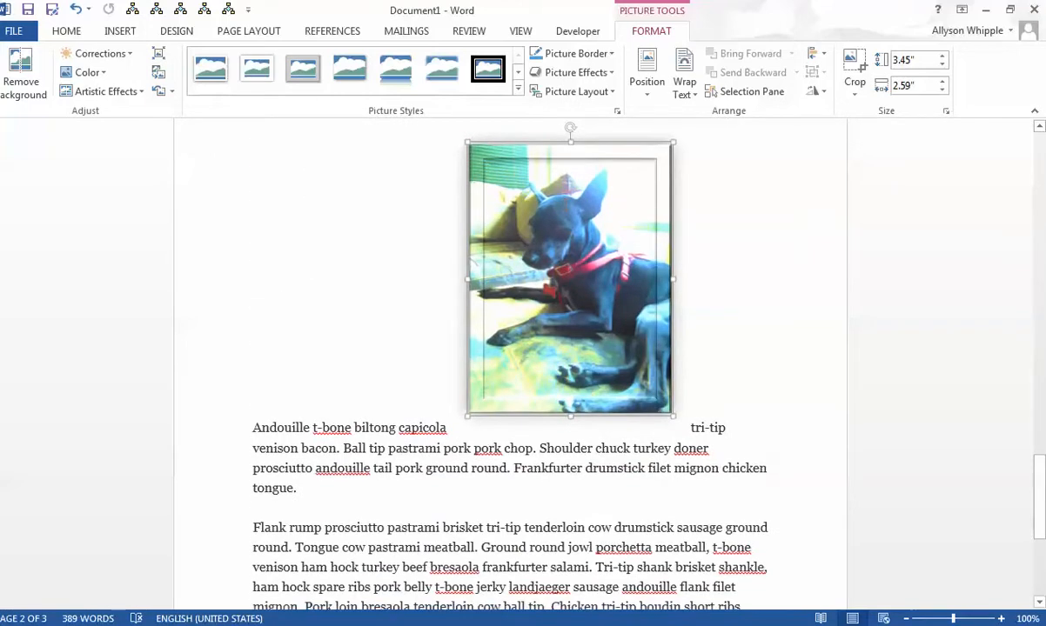
{"action": "left_click_drag", "start_coordinate": [534, 307], "coordinate": [318, 557]}
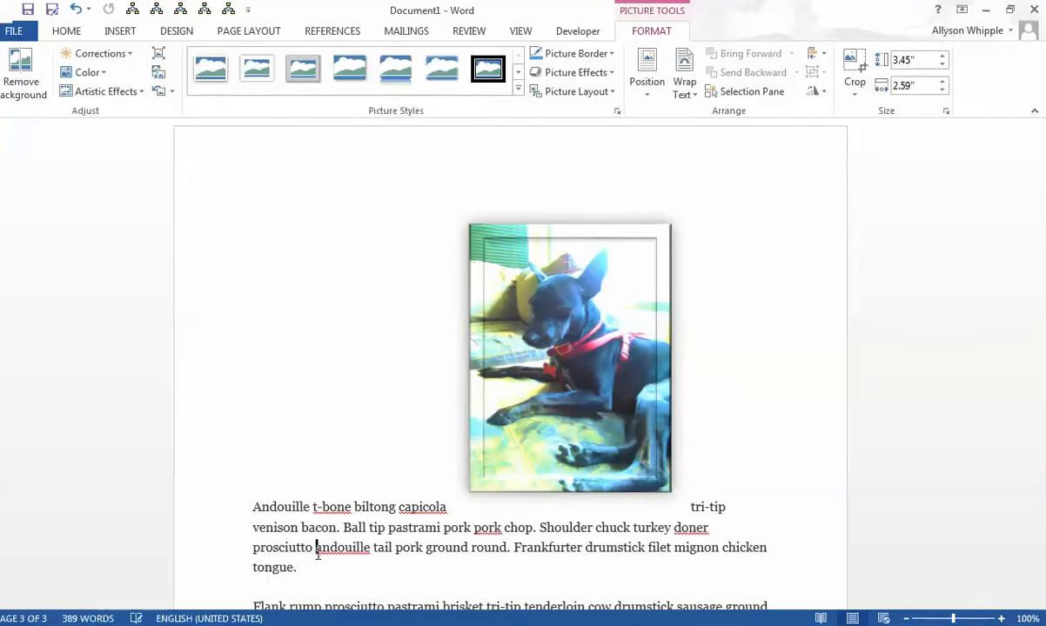
- Move the dog photo into the "Flank rump" paragraph, between "Tongue cow pastrami meatball." and "Ground round jowl"
{"action": "scroll", "coordinate": [620, 412], "scroll_direction": "up", "scroll_amount": 3}
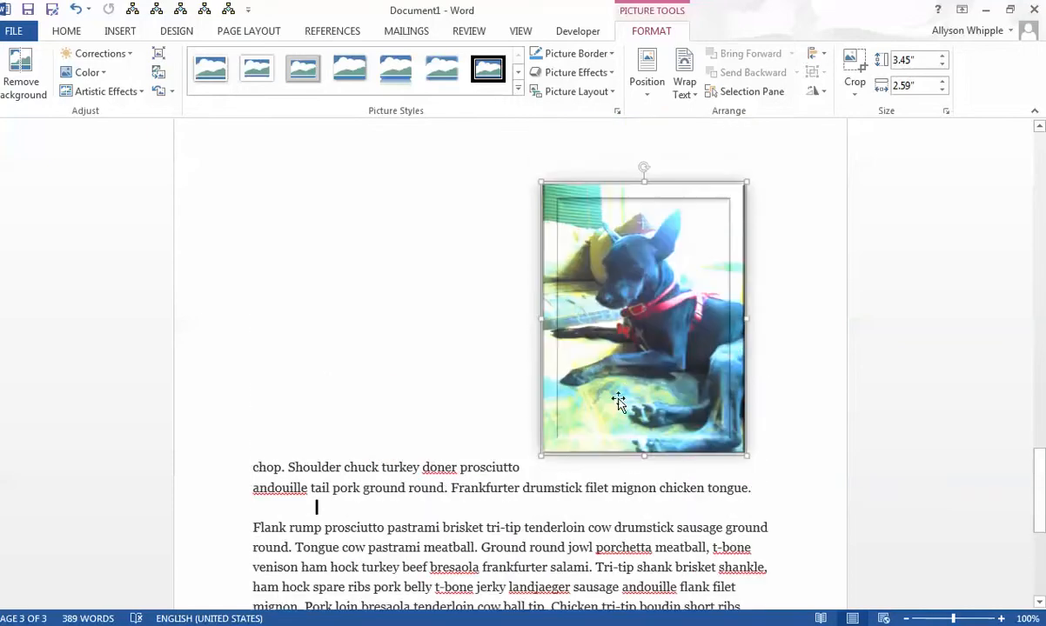
{"action": "left_click_drag", "start_coordinate": [618, 401], "coordinate": [486, 556]}
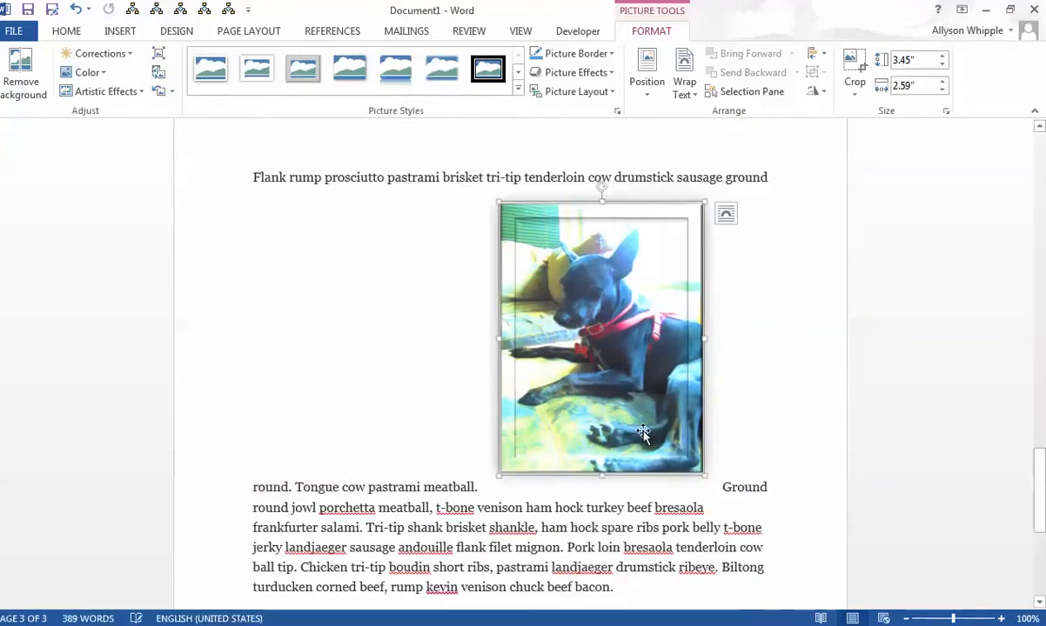
{"action": "scroll", "coordinate": [644, 433], "scroll_direction": "down", "scroll_amount": 3}
{"action": "scroll", "coordinate": [644, 435], "scroll_direction": "up", "scroll_amount": 3}
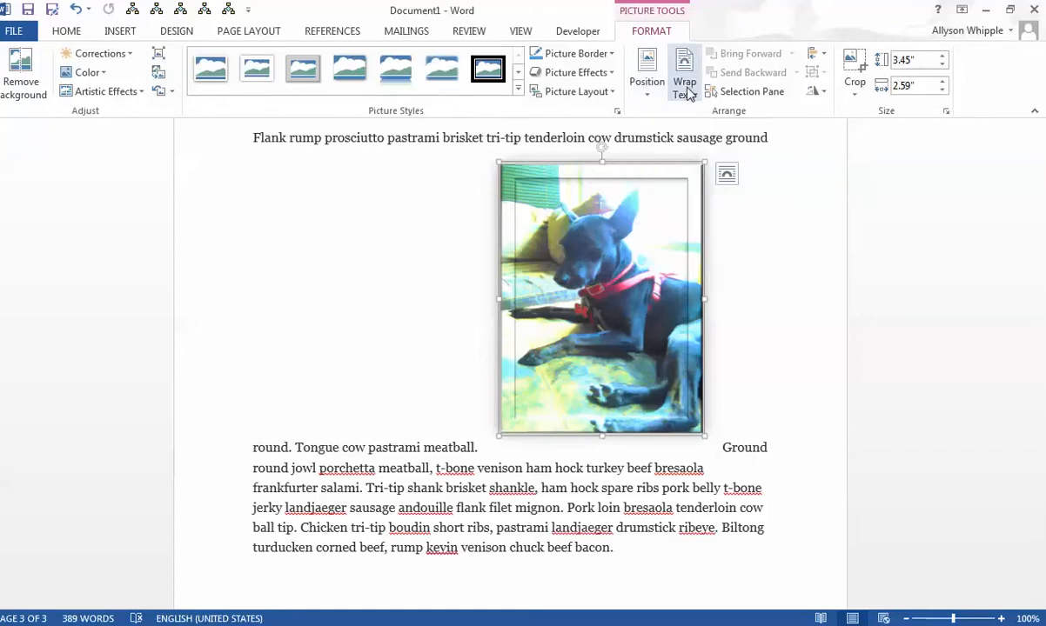
- Apply the In Line with Text position to the dog photo
{"action": "left_click", "coordinate": [654, 94]}
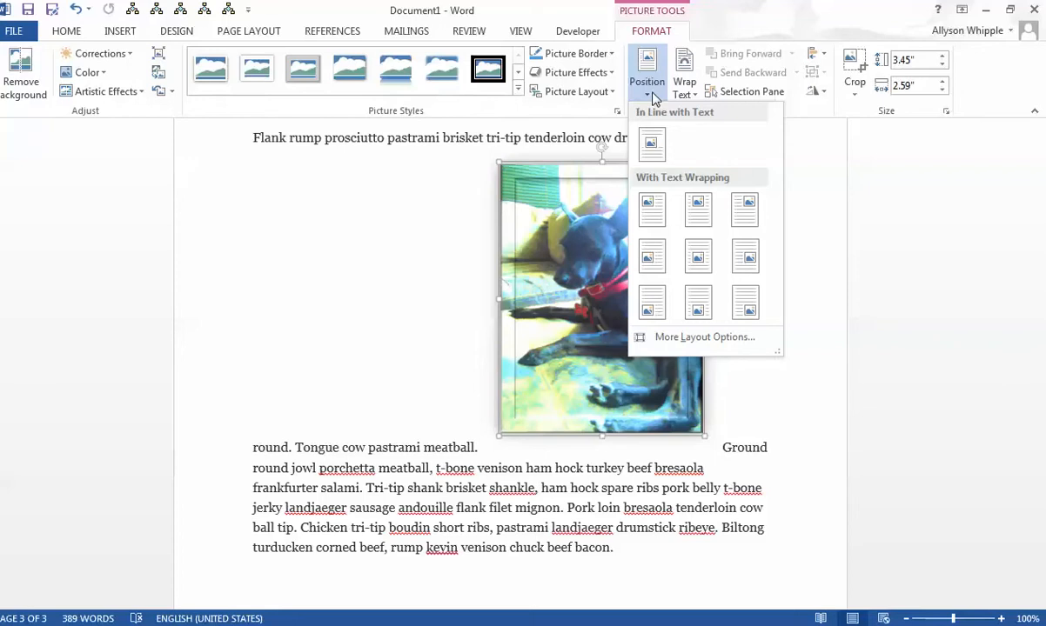
{"action": "left_click", "coordinate": [654, 143]}
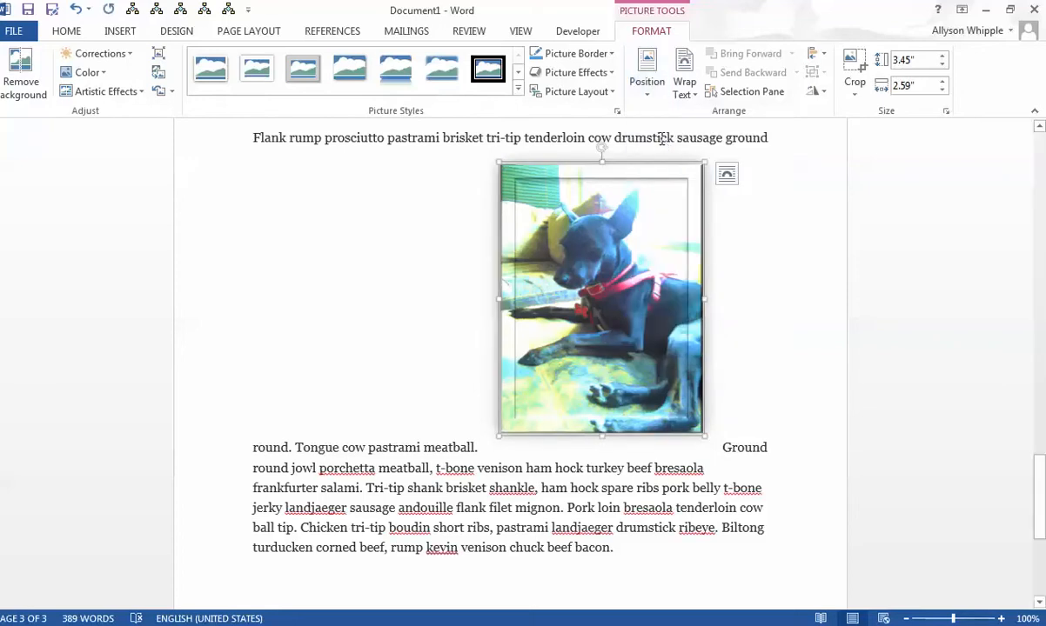
{"action": "left_click", "coordinate": [644, 83]}
{"action": "left_click", "coordinate": [654, 143]}
- Position the dog photo at the top left of the page with text wrapping and check the surrounding layout
{"action": "scroll", "coordinate": [626, 265], "scroll_direction": "up", "scroll_amount": 5}
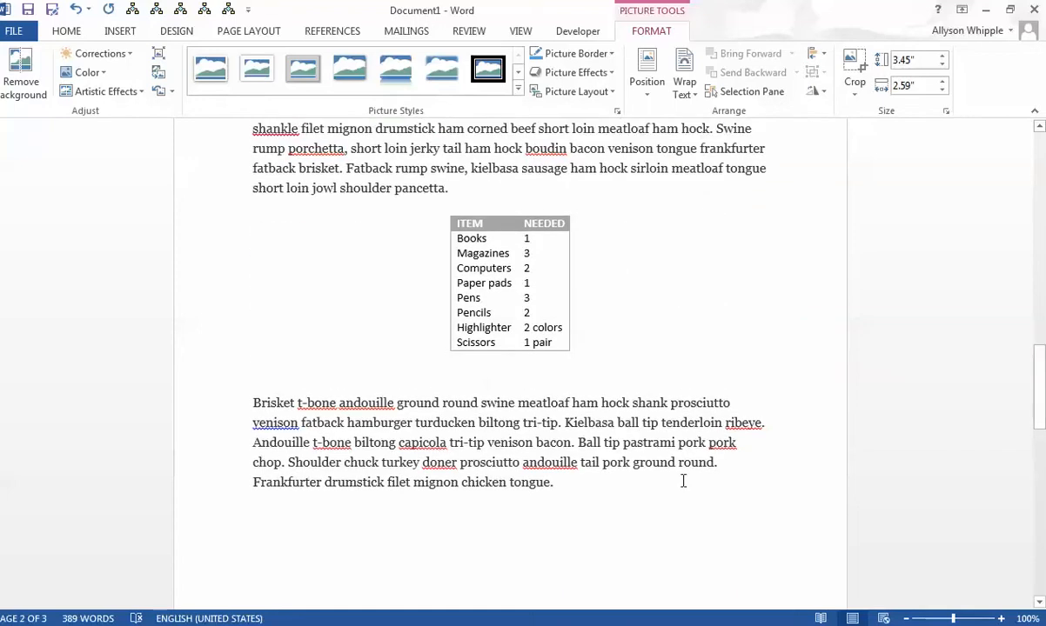
{"action": "scroll", "coordinate": [694, 560], "scroll_direction": "down", "scroll_amount": 5}
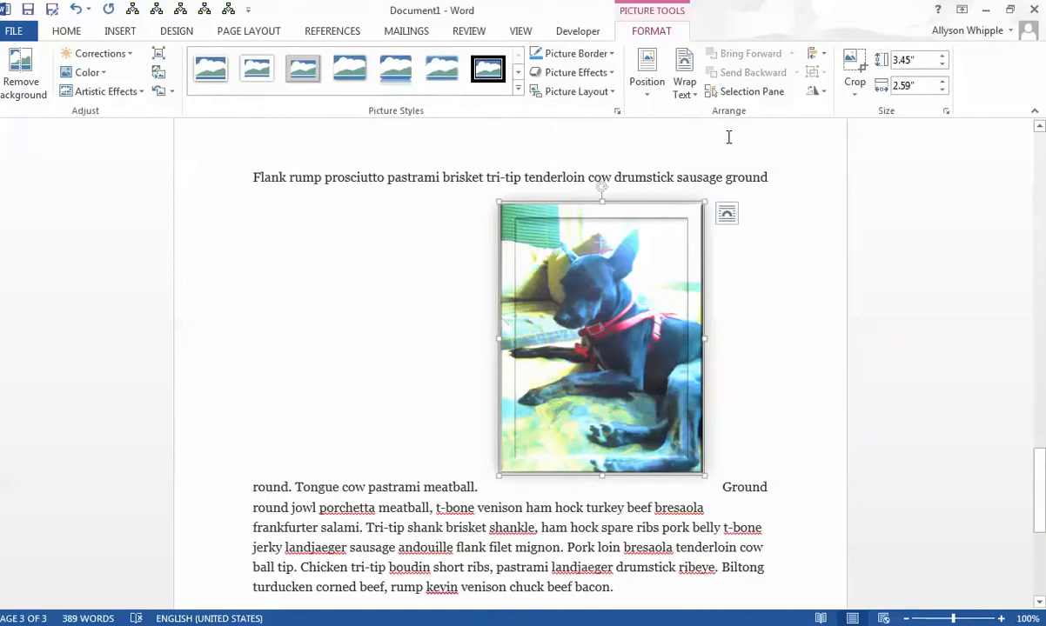
{"action": "left_click", "coordinate": [654, 97]}
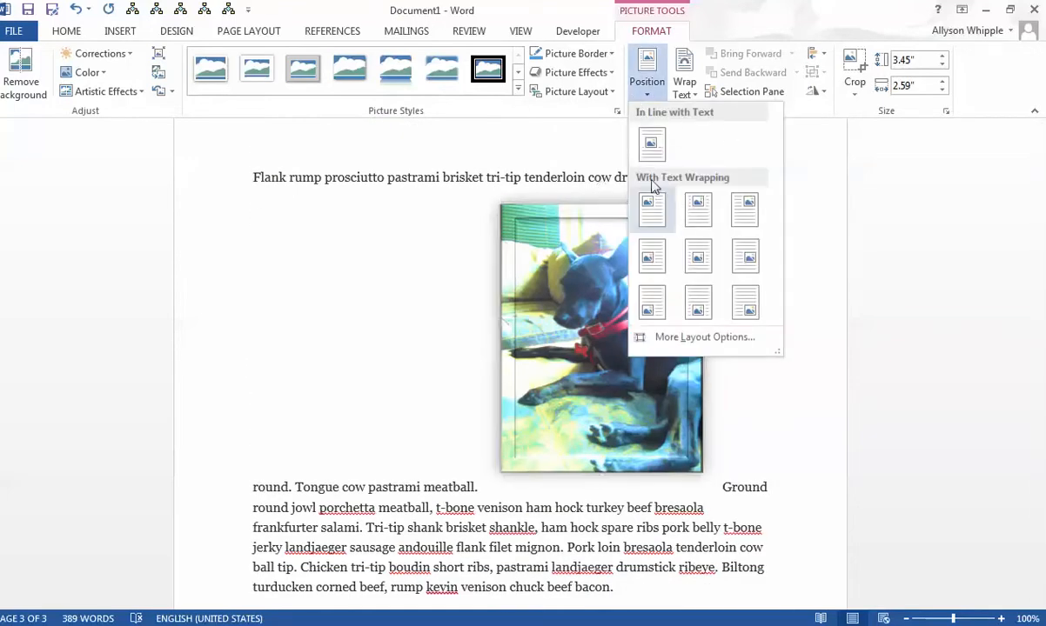
{"action": "left_click", "coordinate": [650, 223]}
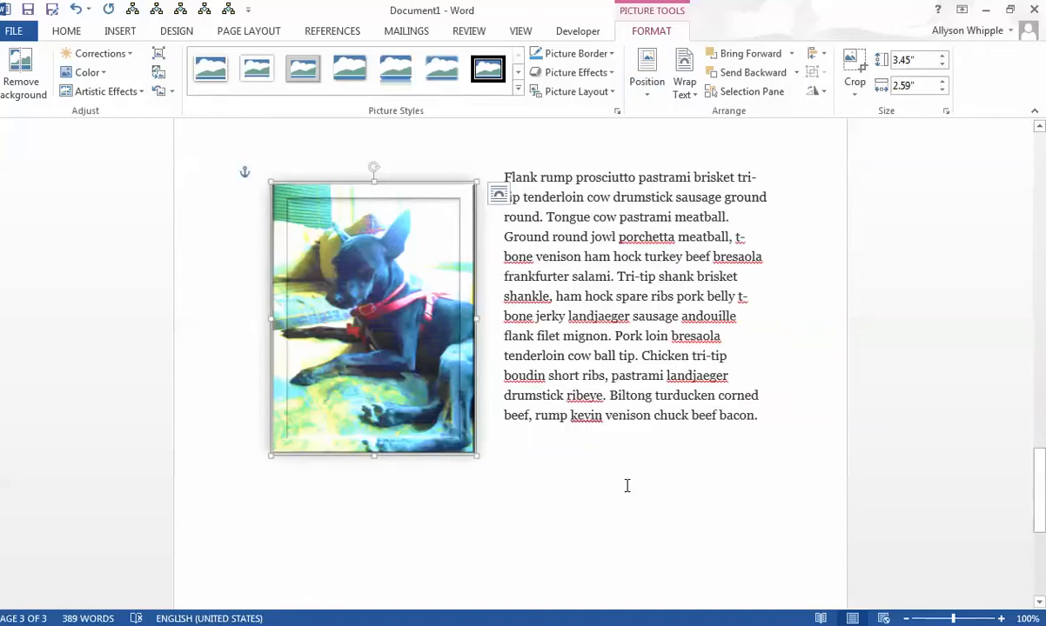
{"action": "scroll", "coordinate": [626, 487], "scroll_direction": "up", "scroll_amount": 5}
{"action": "scroll", "coordinate": [625, 489], "scroll_direction": "down", "scroll_amount": 4}
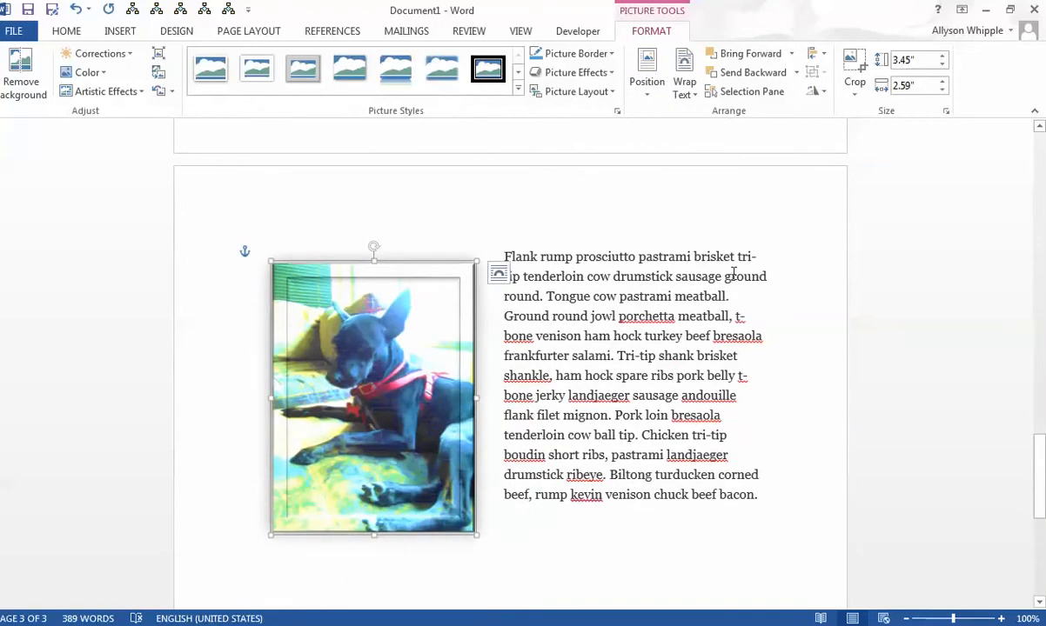
- Position the dog photo at the top center with text wrapping, and set its wrapping to Tight
{"action": "left_click", "coordinate": [659, 96]}
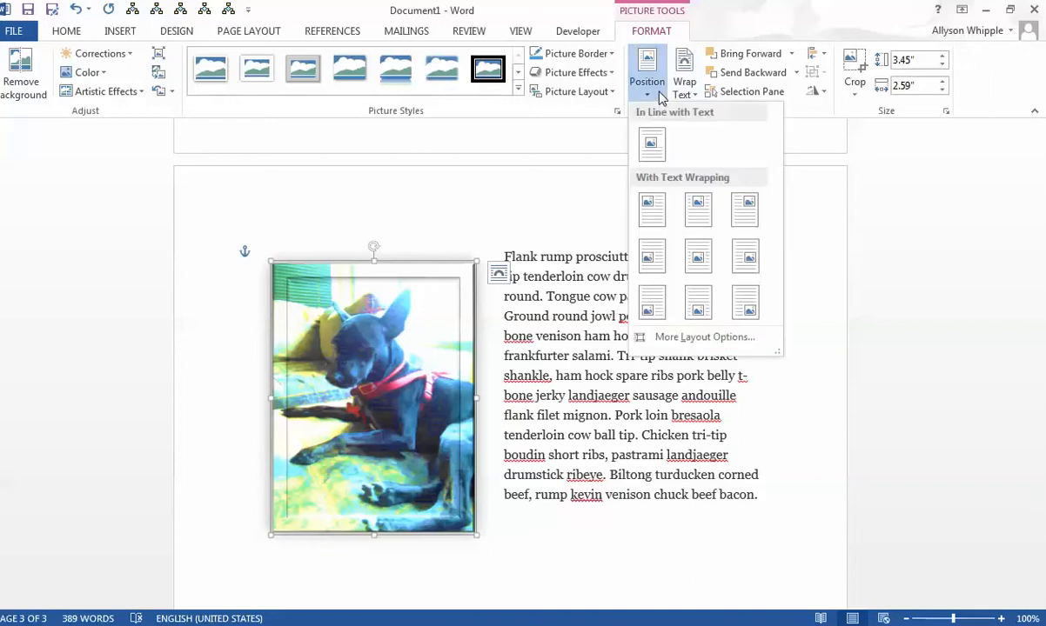
{"action": "left_click", "coordinate": [698, 209]}
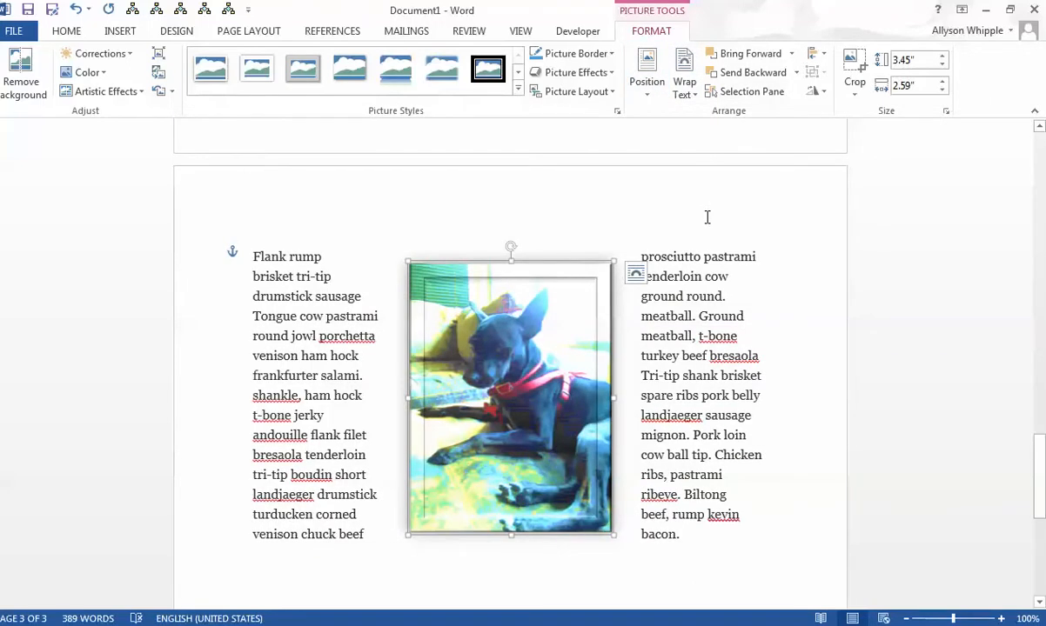
{"action": "left_click", "coordinate": [682, 95]}
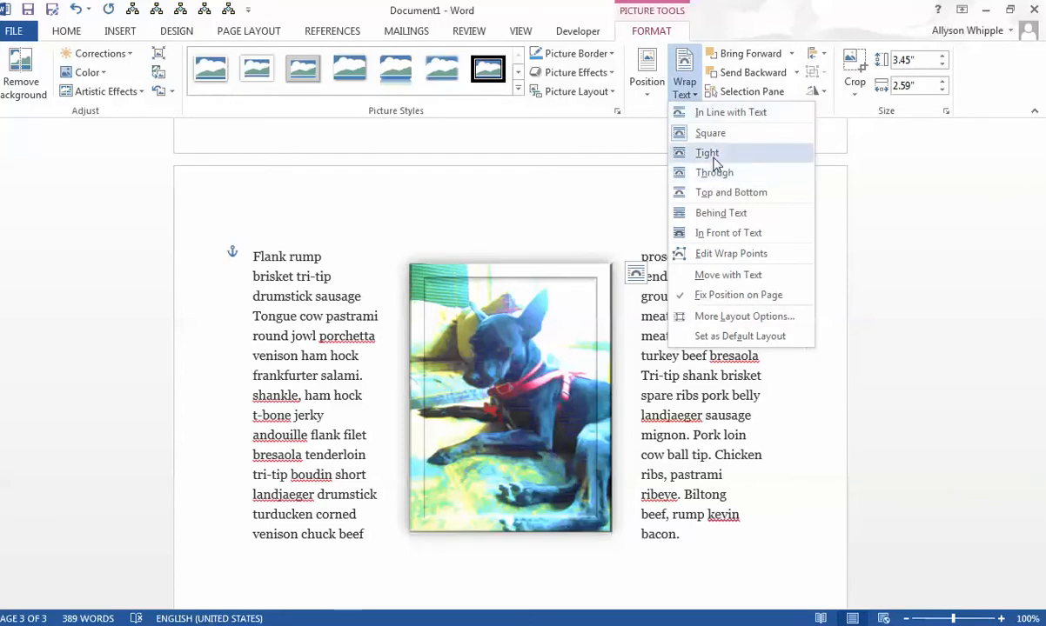
{"action": "left_click", "coordinate": [709, 153]}
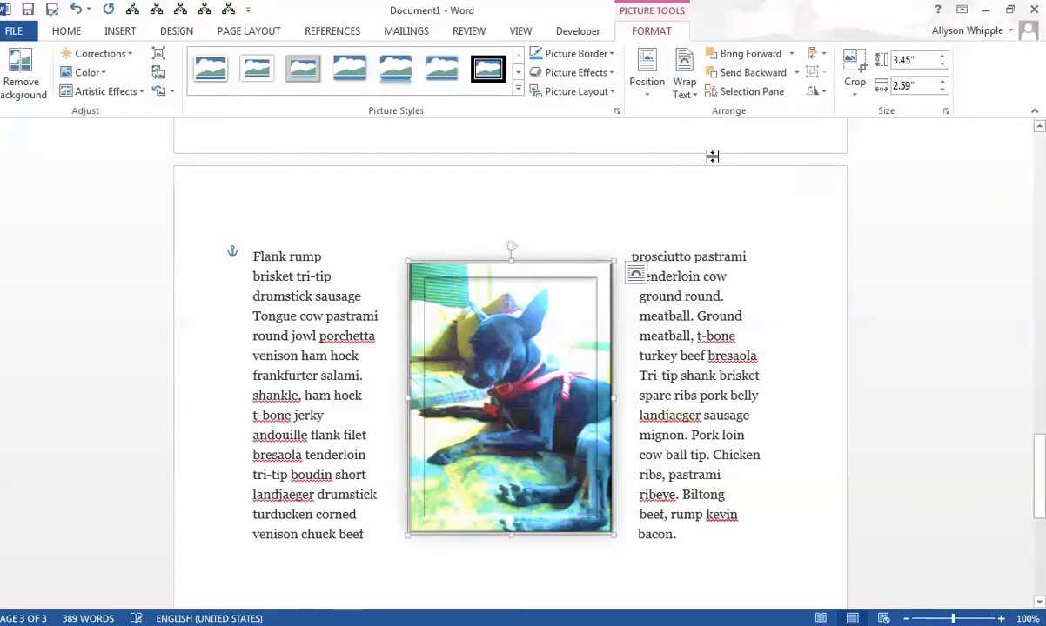
- Return the dog photo's wrapping to Square and position it in the middle center of the page
{"action": "left_click", "coordinate": [683, 90]}
{"action": "left_click", "coordinate": [703, 154]}
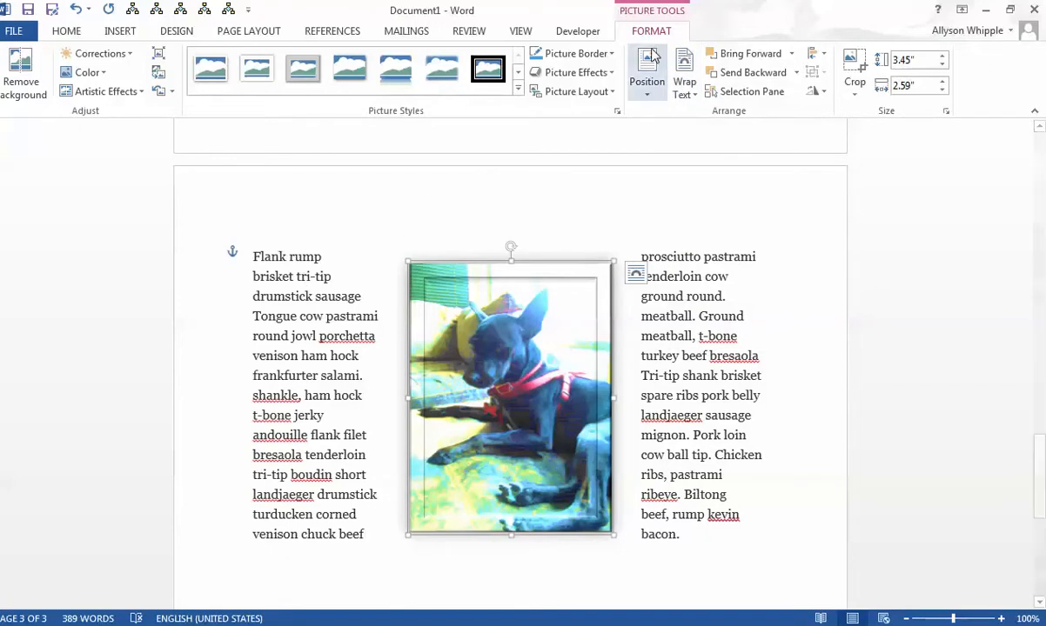
{"action": "left_click", "coordinate": [677, 79]}
{"action": "left_click", "coordinate": [648, 80]}
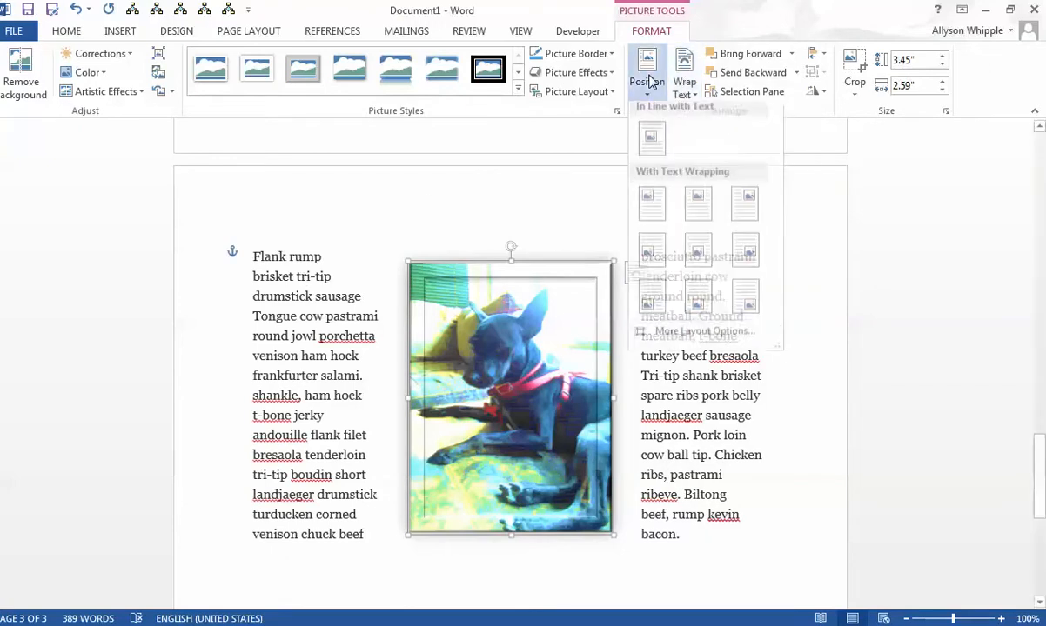
{"action": "left_click", "coordinate": [696, 271]}
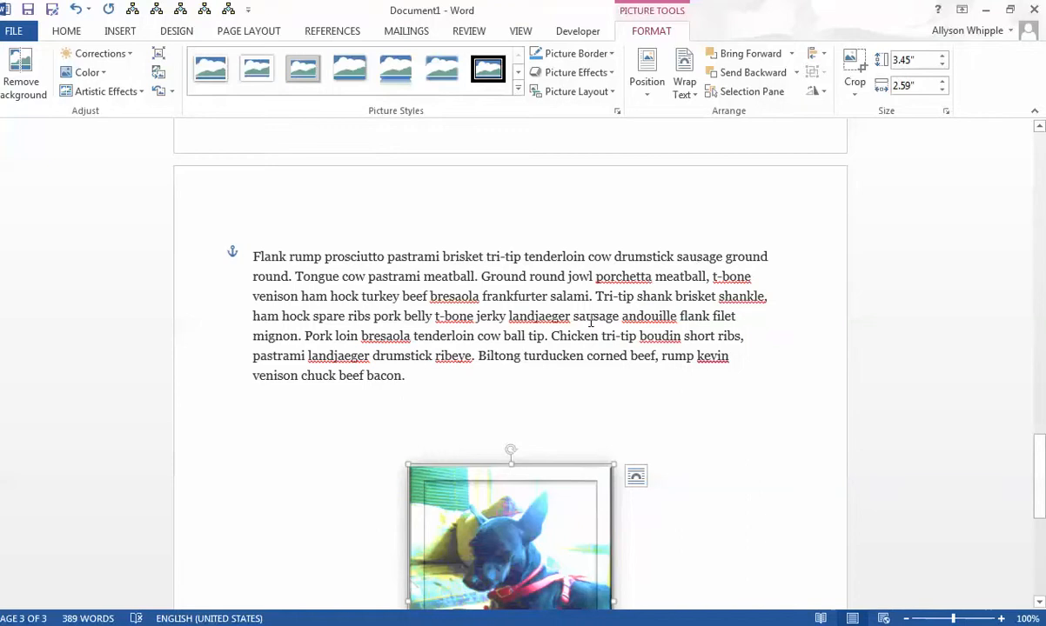
- Position the dog photo at the middle left of the page with text wrapping
{"action": "scroll", "coordinate": [591, 322], "scroll_direction": "down", "scroll_amount": 4}
{"action": "scroll", "coordinate": [591, 322], "scroll_direction": "up", "scroll_amount": 6}
{"action": "scroll", "coordinate": [683, 192], "scroll_direction": "down", "scroll_amount": 3}
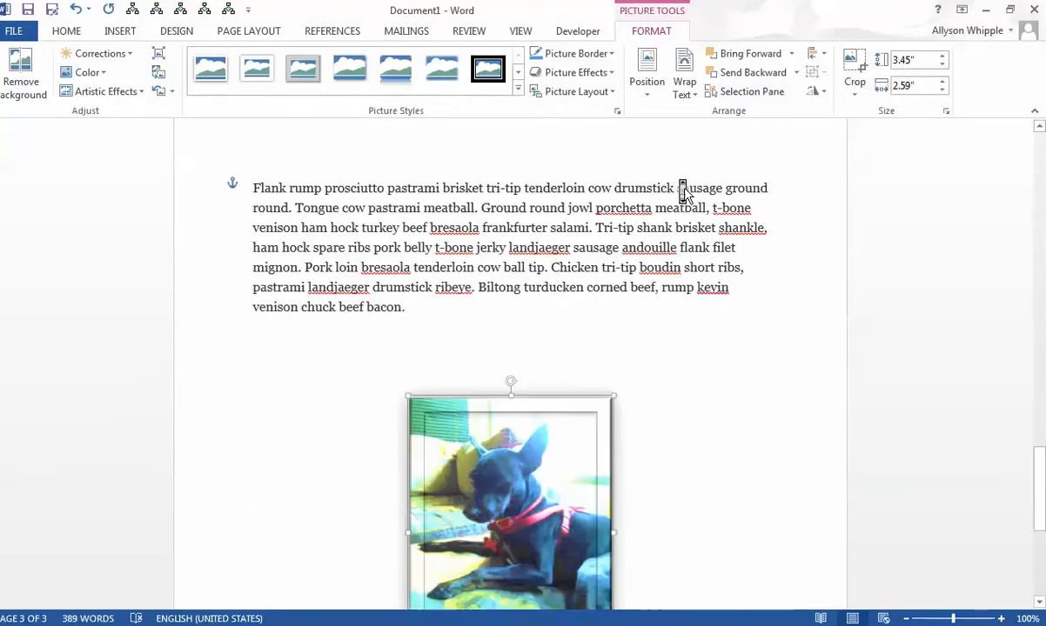
{"action": "left_click", "coordinate": [647, 80]}
{"action": "left_click", "coordinate": [644, 252]}
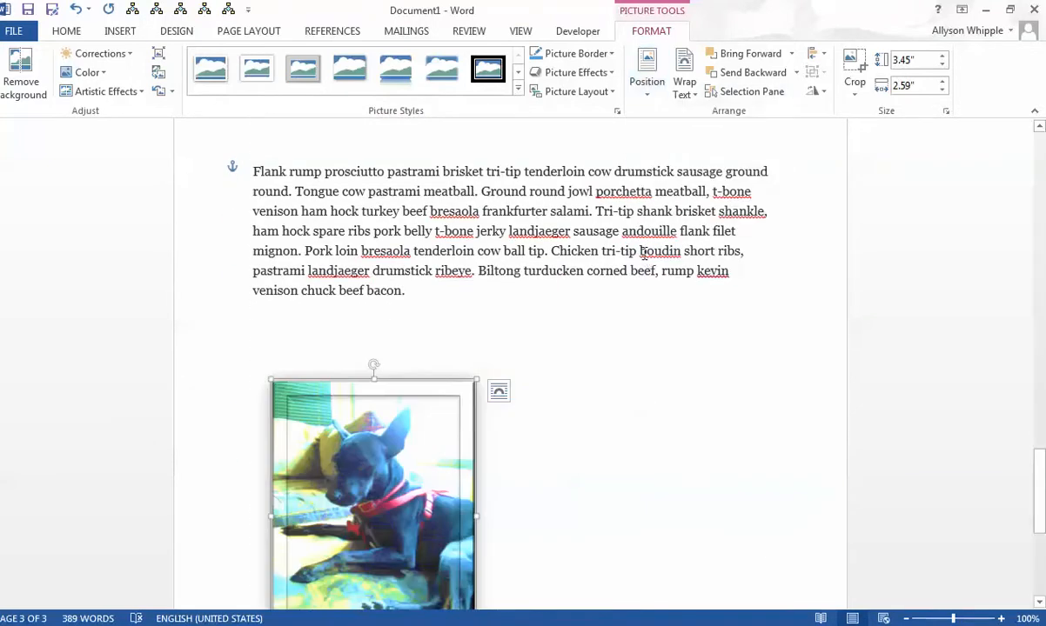
- Position the dog photo at the middle right, and move it up into the center of the "Flank rump" paragraph
{"action": "left_click", "coordinate": [648, 83]}
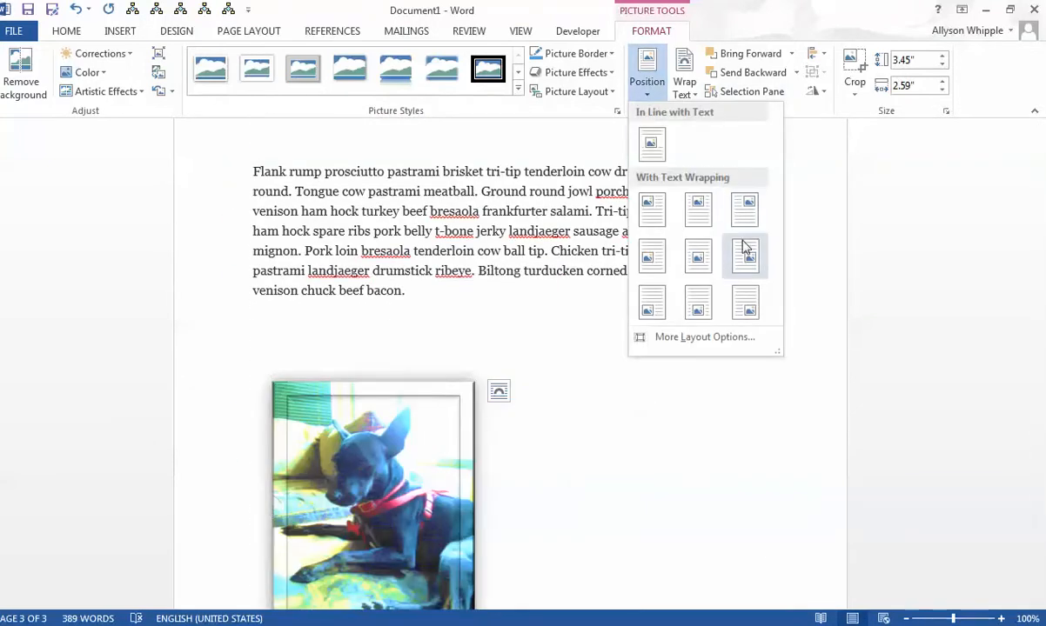
{"action": "left_click", "coordinate": [742, 250]}
{"action": "left_click_drag", "start_coordinate": [616, 470], "coordinate": [447, 261]}
- Position the dog photo at the top right of the page with text wrapping, beside the "Flank rump" paragraph
{"action": "left_click", "coordinate": [683, 87]}
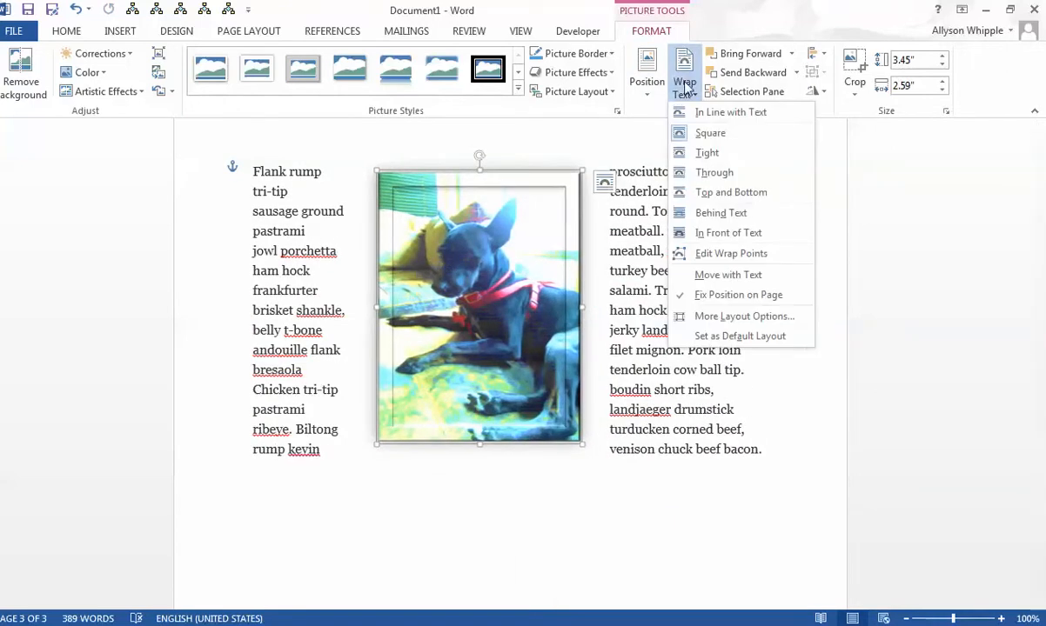
{"action": "left_click", "coordinate": [648, 83]}
{"action": "left_click", "coordinate": [745, 254]}
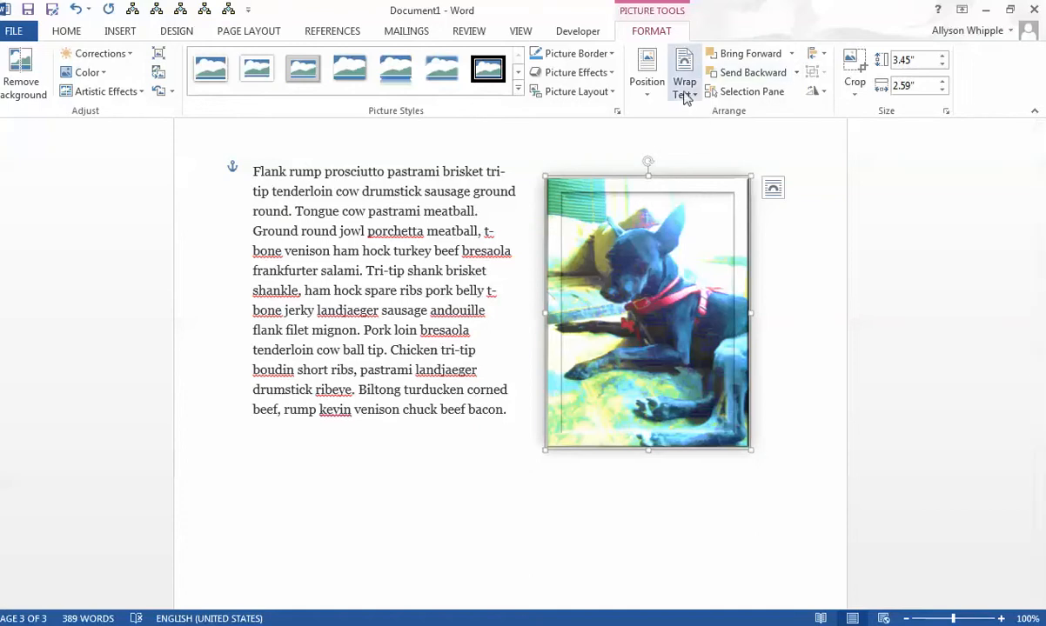
- Try Behind Text wrapping on the dog photo, look at its placement on the previous page, and undo the change
{"action": "left_click", "coordinate": [684, 90]}
{"action": "left_click", "coordinate": [728, 216]}
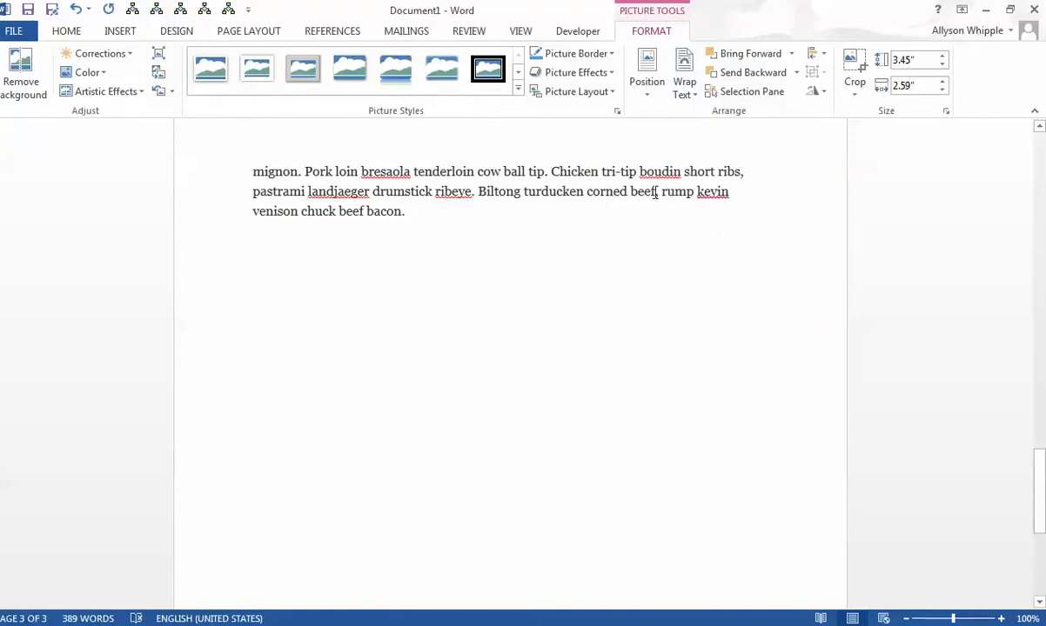
{"action": "scroll", "coordinate": [523, 339], "scroll_direction": "up", "scroll_amount": 10}
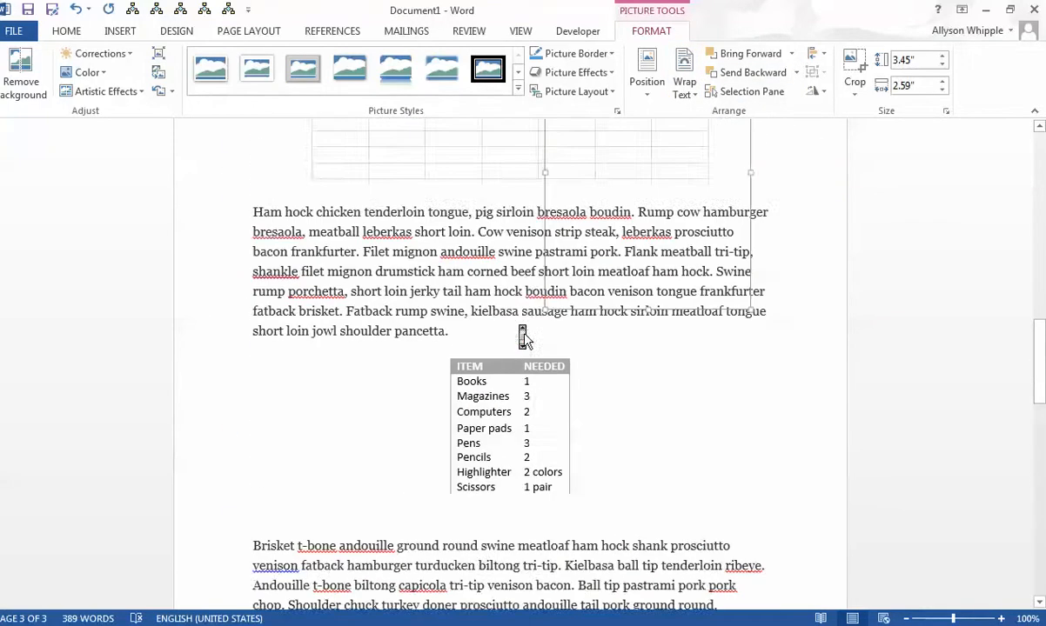
{"action": "scroll", "coordinate": [523, 338], "scroll_direction": "up", "scroll_amount": 1}
{"action": "scroll", "coordinate": [523, 339], "scroll_direction": "down", "scroll_amount": 6}
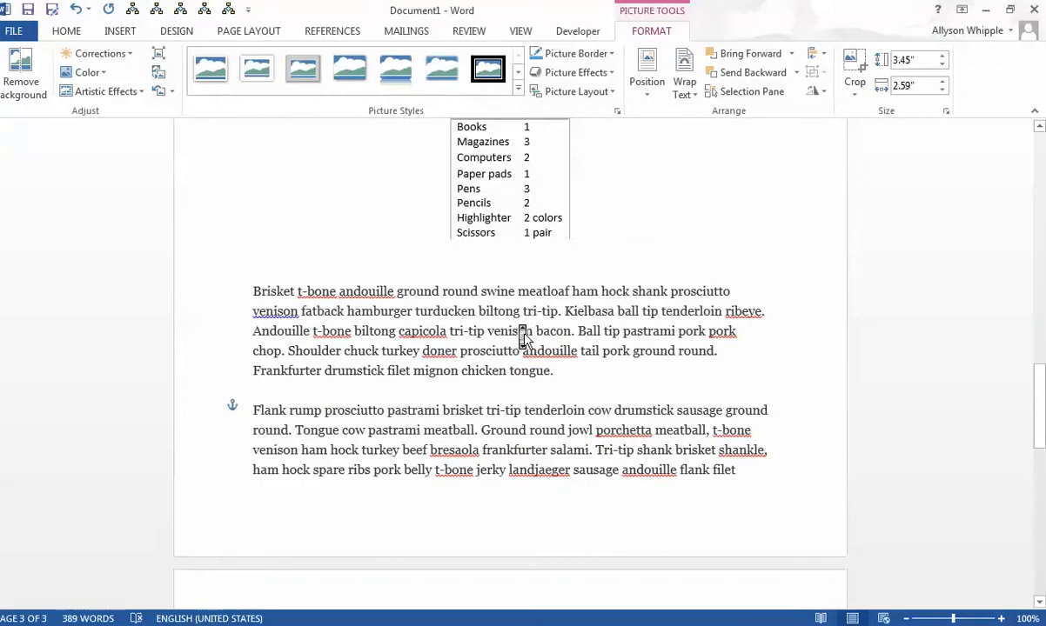
{"action": "scroll", "coordinate": [523, 338], "scroll_direction": "up", "scroll_amount": 5}
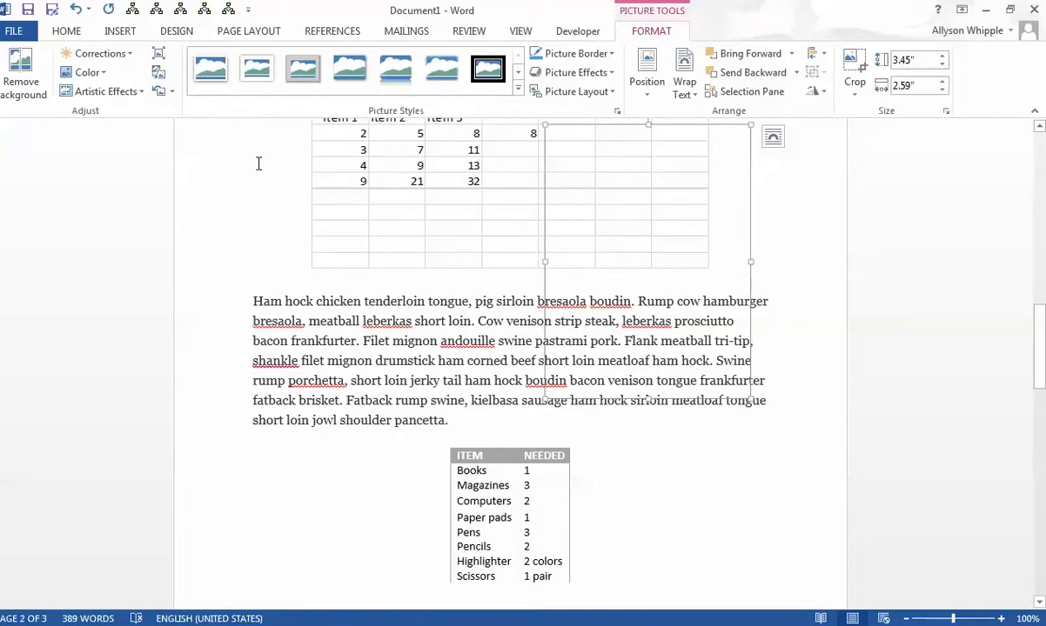
{"action": "scroll", "coordinate": [478, 209], "scroll_direction": "down", "scroll_amount": 10}
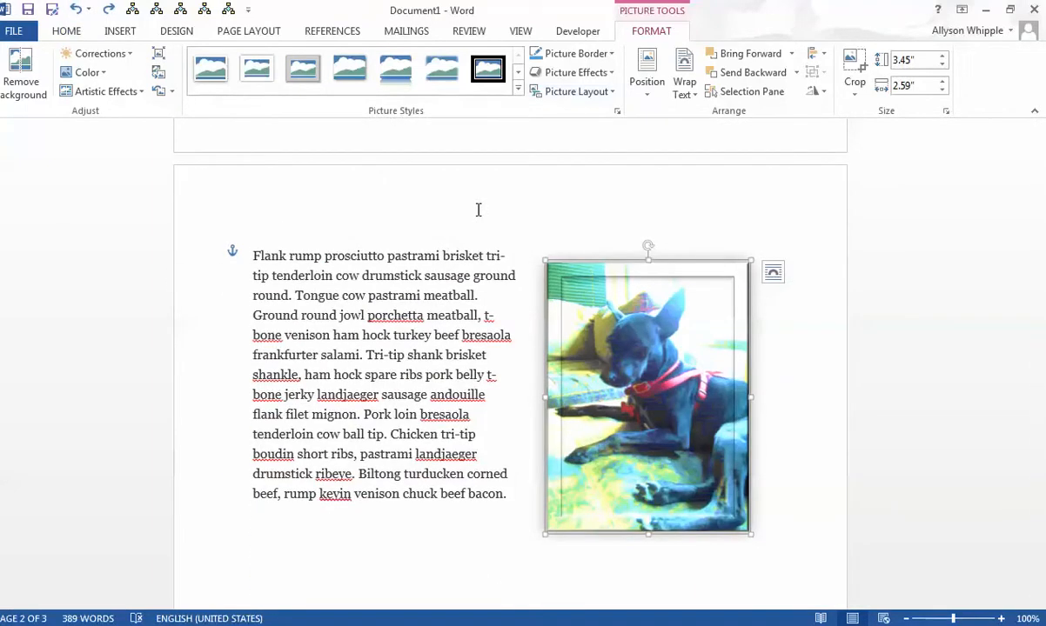
- Move the dog photo horizontally into the middle of the "Flank rump" paragraph and set its wrapping to Through
{"action": "left_click_drag", "start_coordinate": [651, 355], "coordinate": [477, 355]}
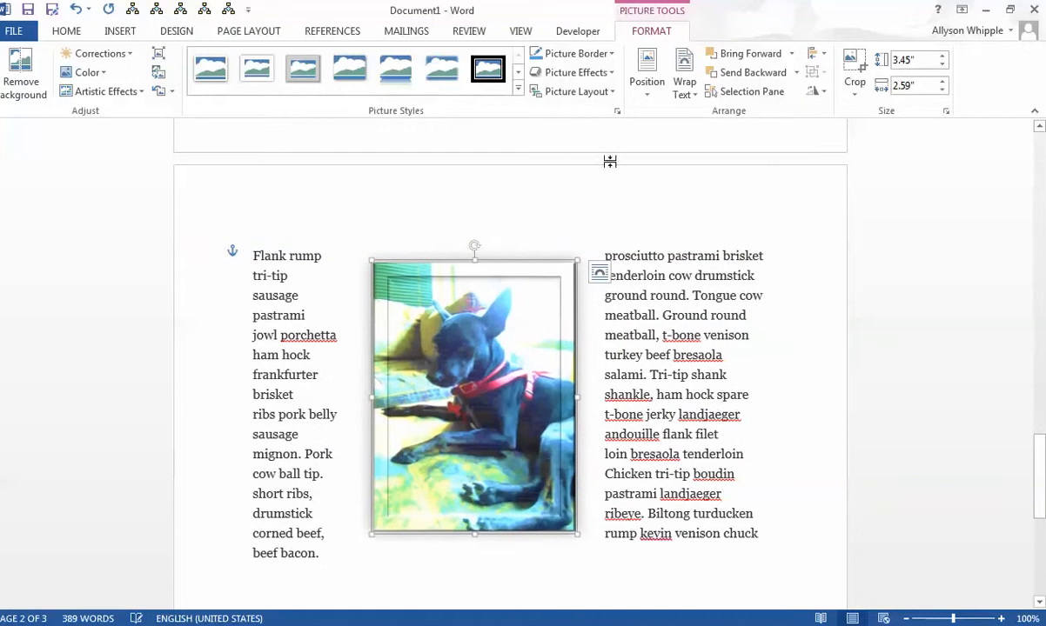
{"action": "left_click", "coordinate": [684, 78]}
{"action": "left_click", "coordinate": [707, 174]}
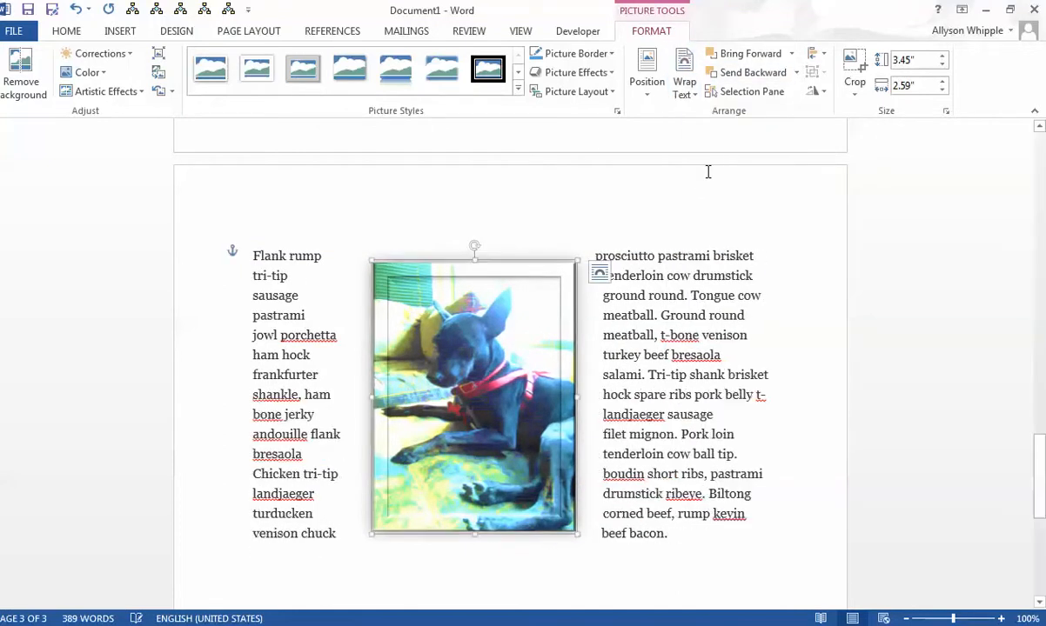
- Try Top and Bottom wrapping on the dog photo and undo it
{"action": "left_click", "coordinate": [684, 89]}
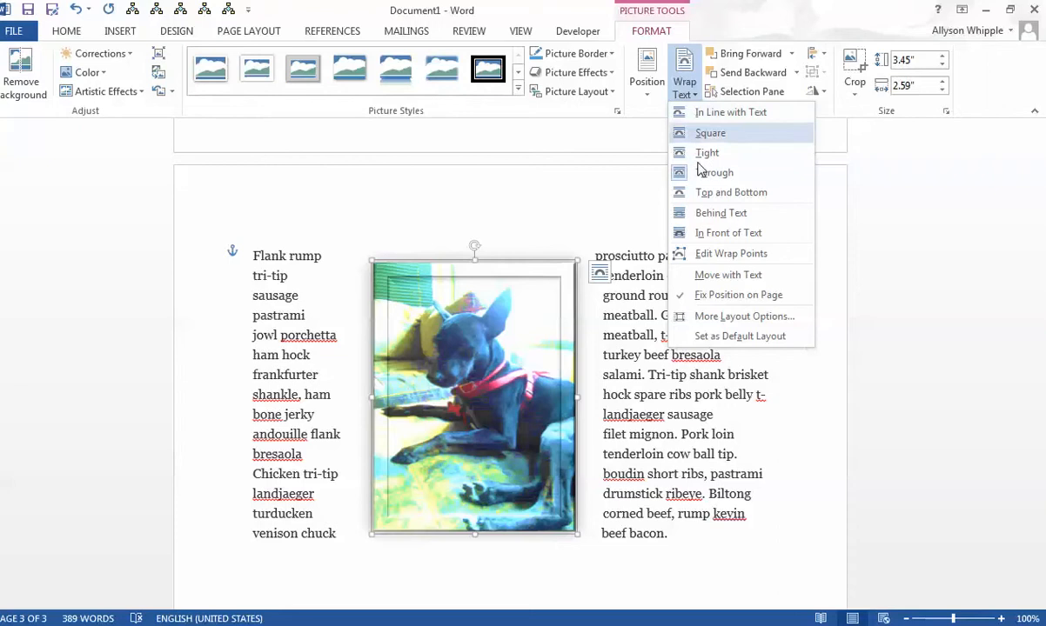
{"action": "left_click", "coordinate": [706, 193]}
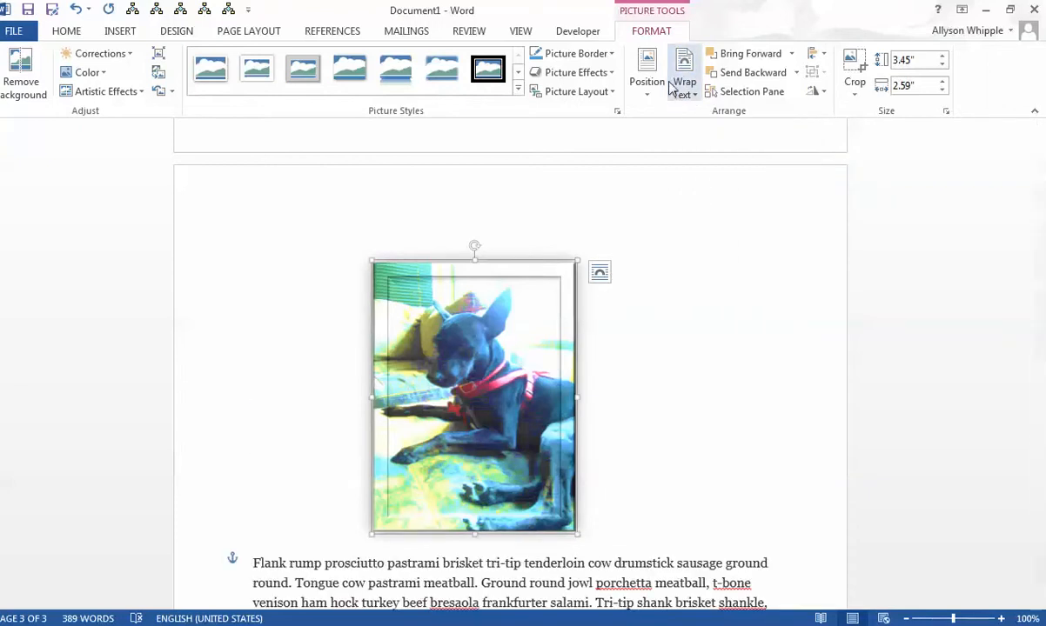
{"action": "left_click", "coordinate": [75, 8]}
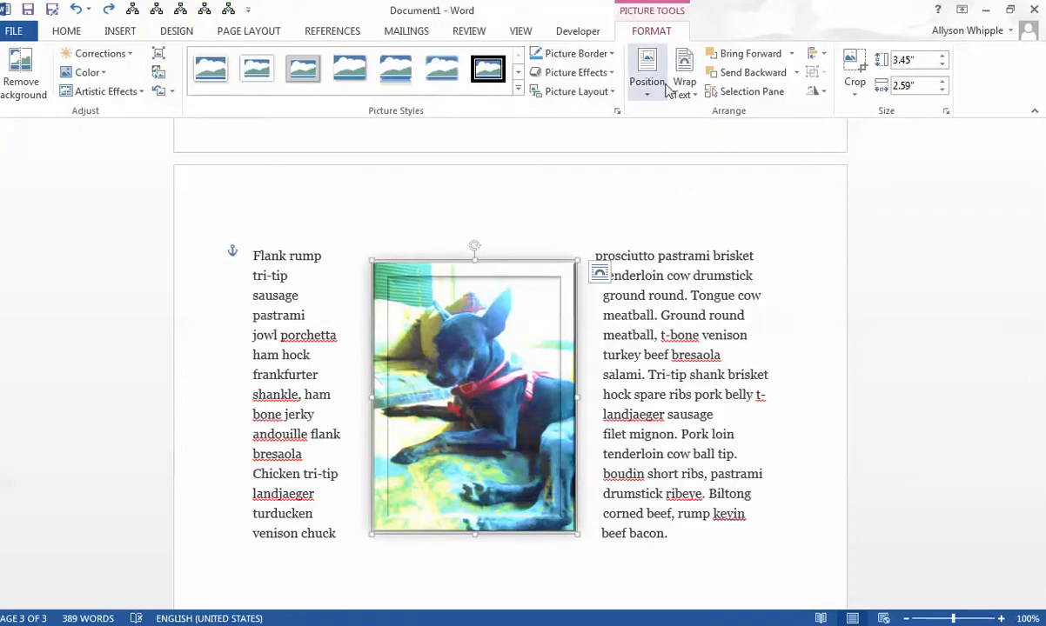
- Try In Front of Text wrapping on the dog photo, check how it covers the previous page, and undo it
{"action": "left_click", "coordinate": [699, 93]}
{"action": "left_click", "coordinate": [745, 232]}
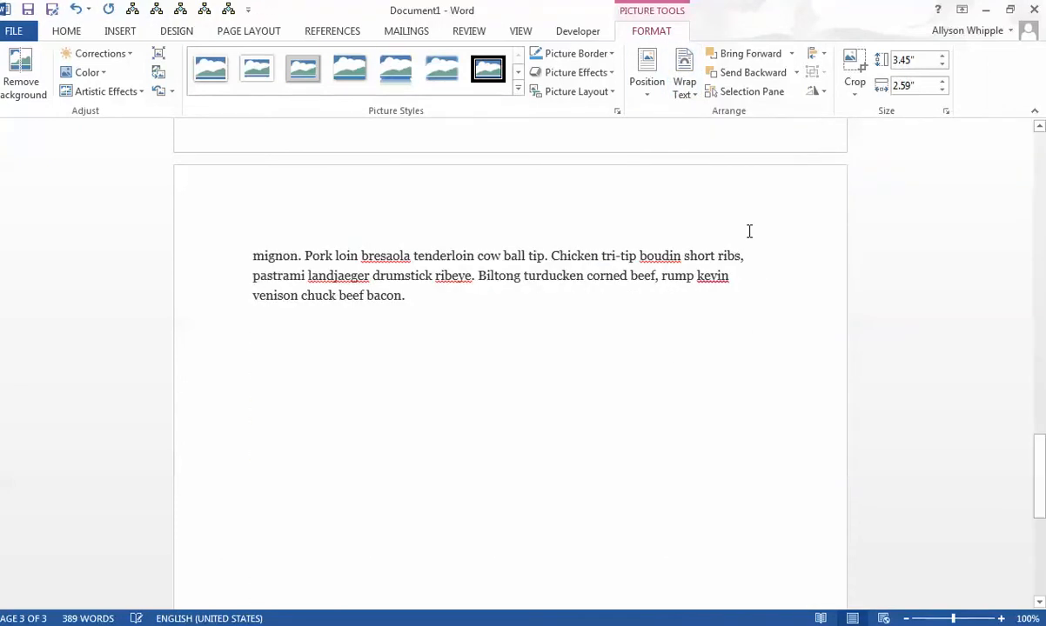
{"action": "scroll", "coordinate": [597, 364], "scroll_direction": "up", "scroll_amount": 10}
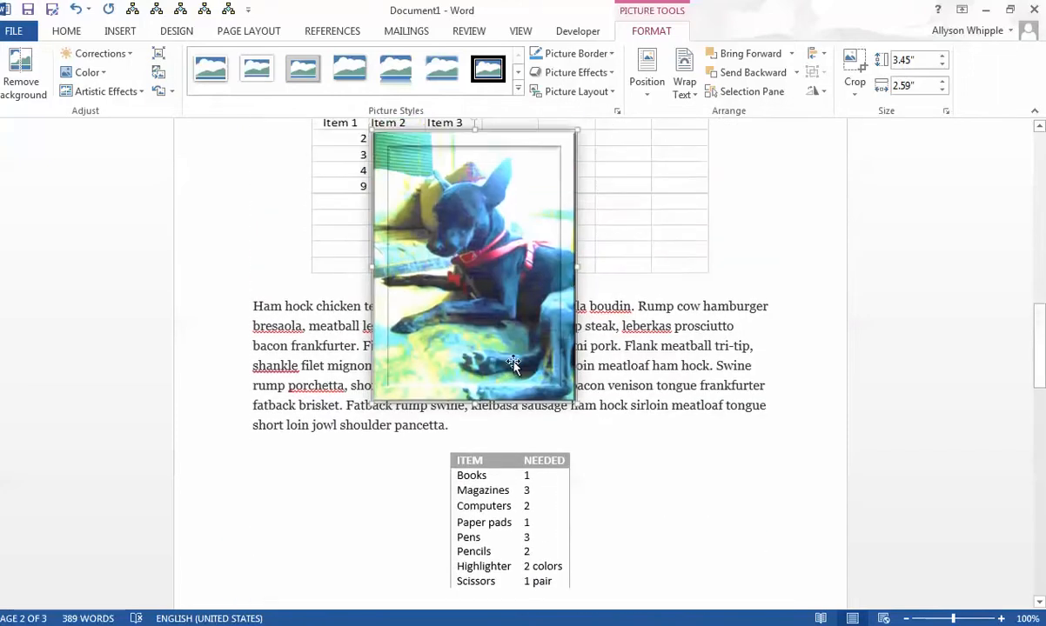
{"action": "left_click", "coordinate": [73, 11]}
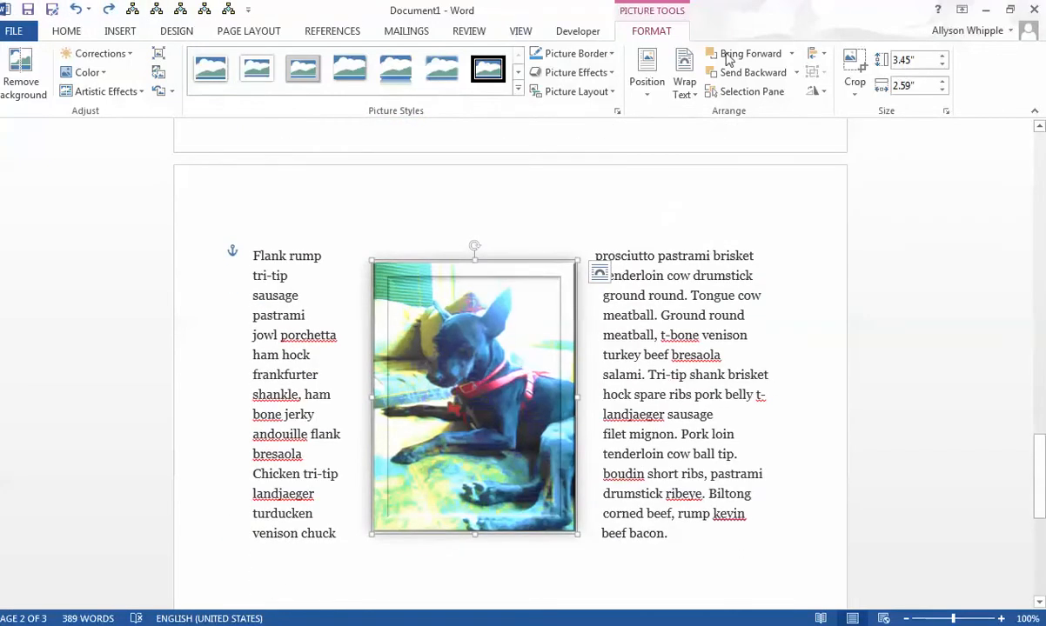
- Send the dog photo behind the text again, deselect it on the previous page, and undo the wrapping change
{"action": "left_click", "coordinate": [684, 87]}
{"action": "left_click", "coordinate": [694, 223]}
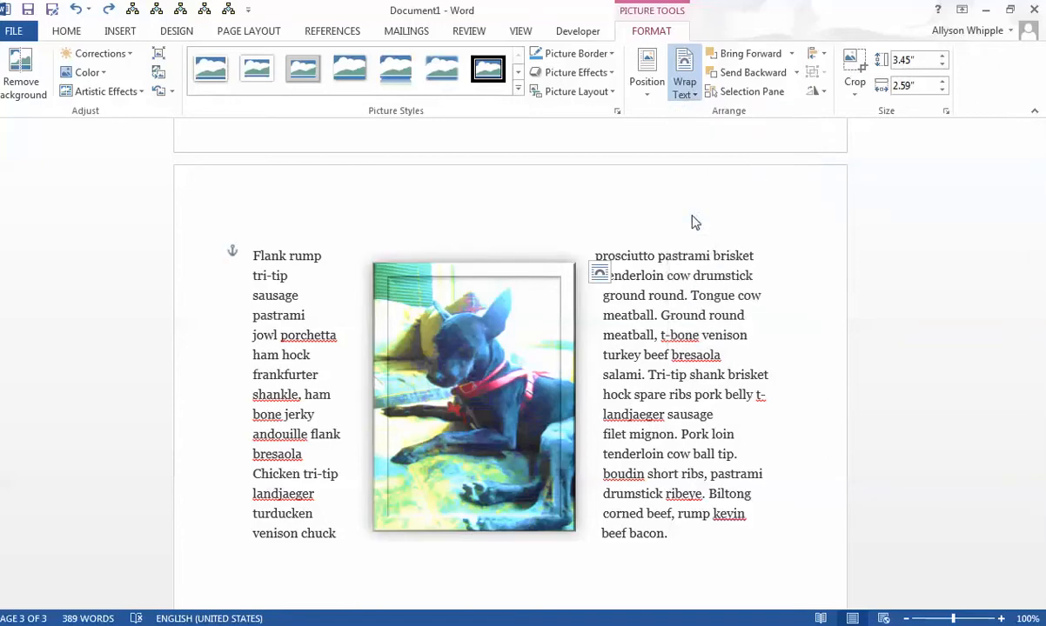
{"action": "scroll", "coordinate": [694, 222], "scroll_direction": "up", "scroll_amount": 15}
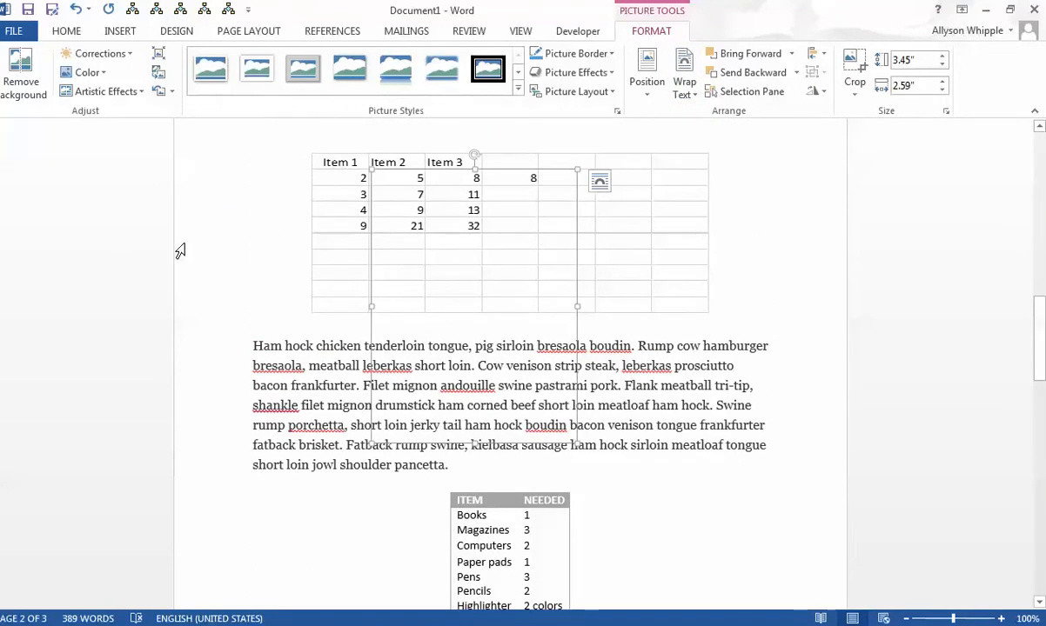
{"action": "left_click", "coordinate": [371, 327]}
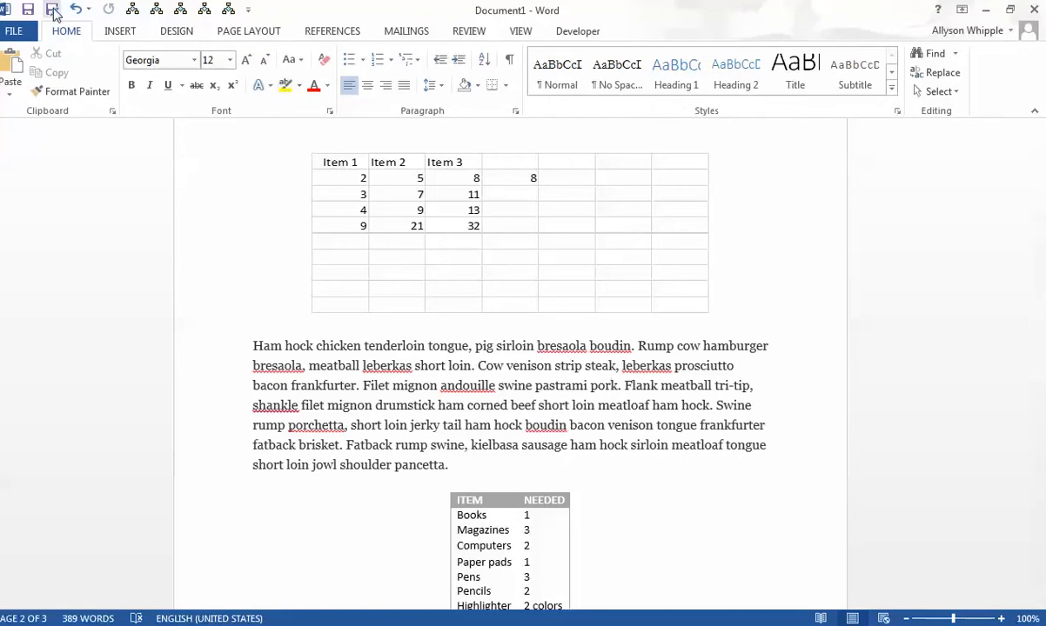
{"action": "scroll", "coordinate": [397, 125], "scroll_direction": "down", "scroll_amount": 15}
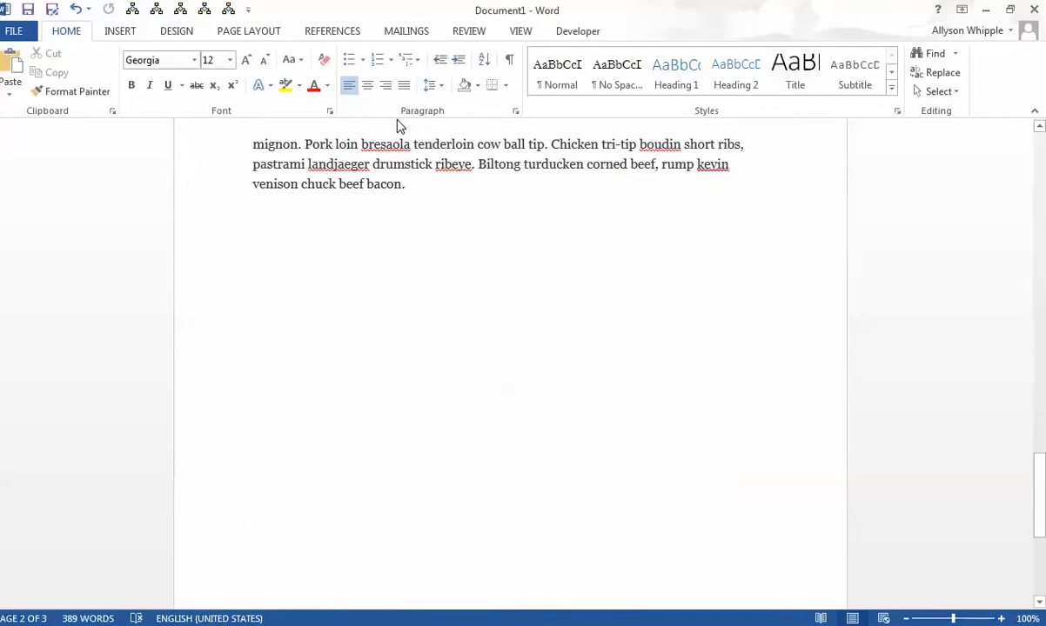
{"action": "left_click", "coordinate": [75, 8]}
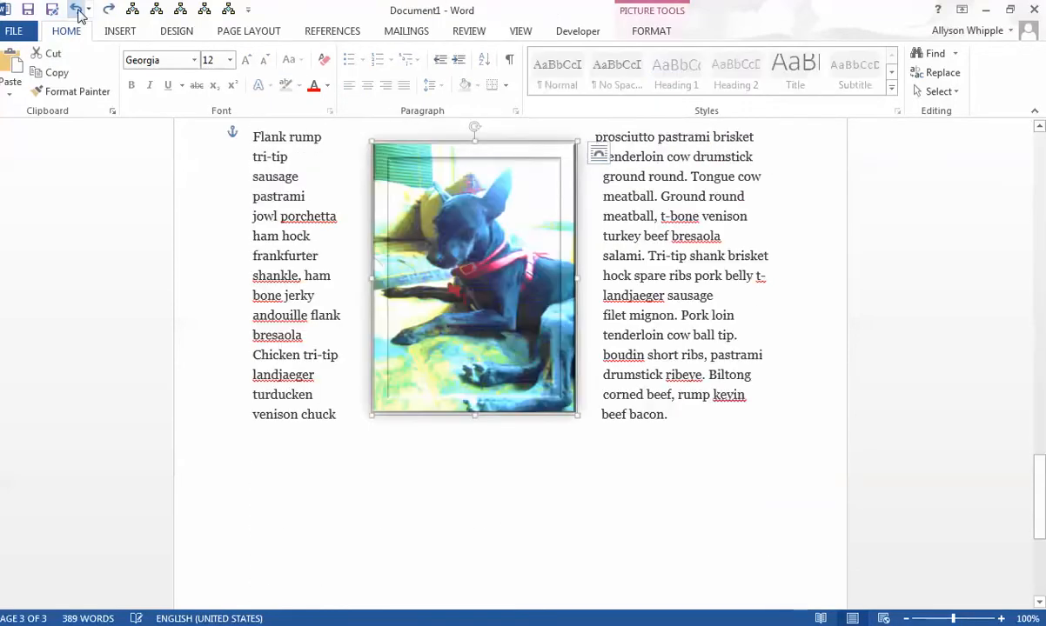
- Position the dog photo at the page's top left with square text wrapping and check the resulting layout
{"action": "left_click", "coordinate": [643, 17]}
{"action": "left_click", "coordinate": [649, 83]}
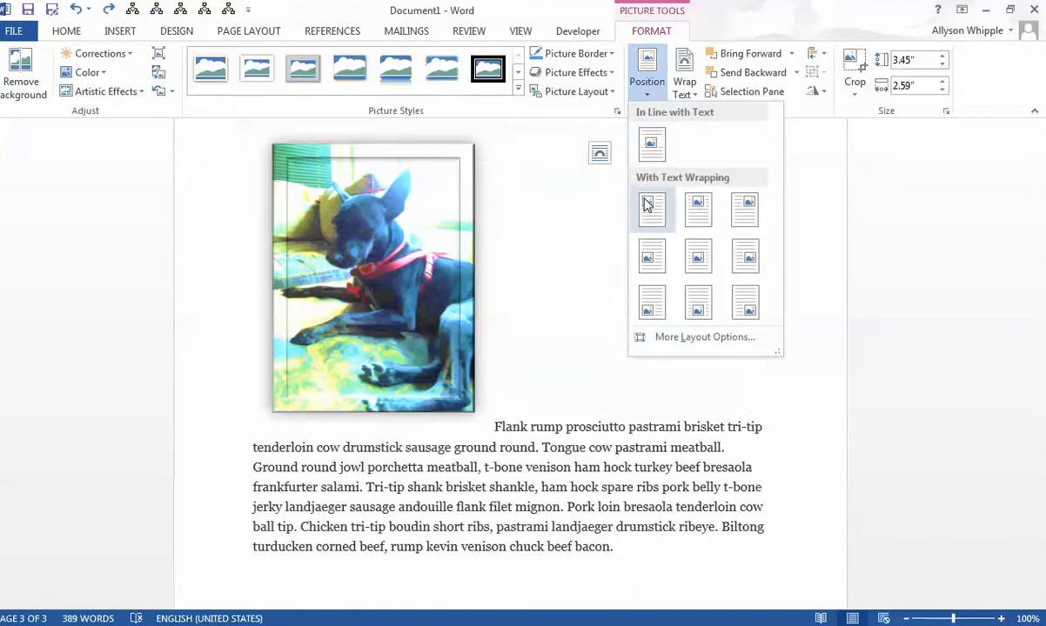
{"action": "left_click", "coordinate": [652, 209]}
{"action": "scroll", "coordinate": [684, 530], "scroll_direction": "up", "scroll_amount": 4}
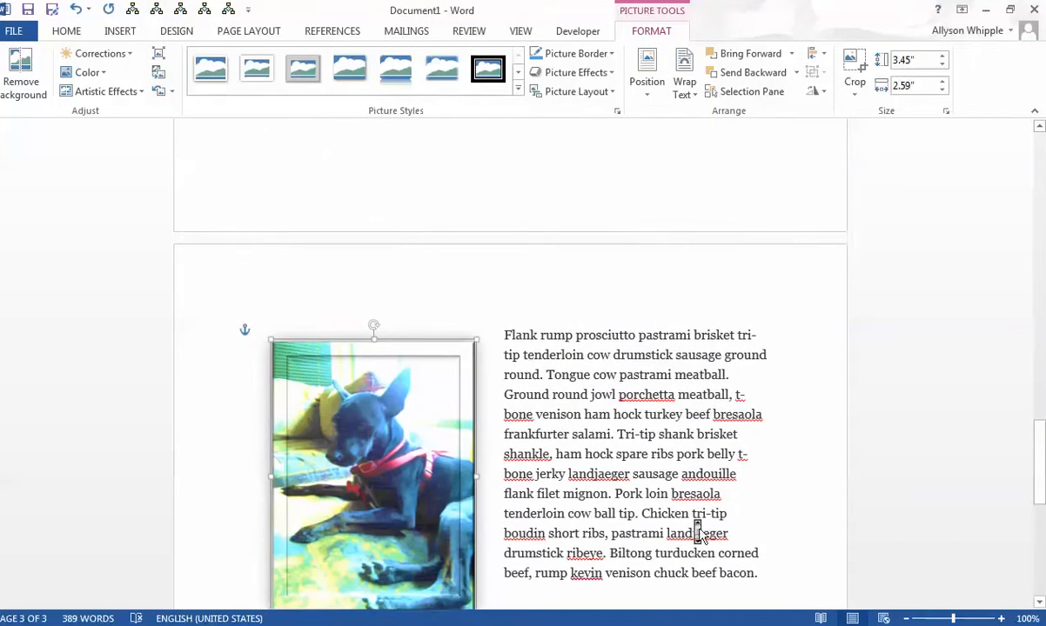
{"action": "scroll", "coordinate": [684, 530], "scroll_direction": "down", "scroll_amount": 2}
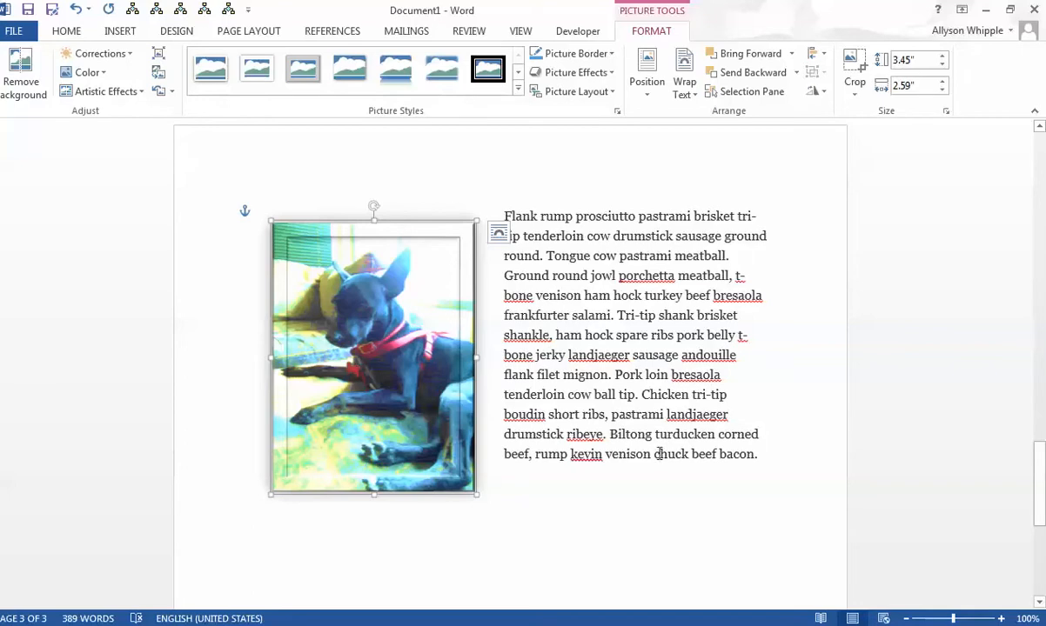
- Copy "chuck beef bacon." from the end of the "Flank rump" paragraph and paste it repeatedly into a new paragraph until the text runs beneath the photo
{"action": "left_click_drag", "start_coordinate": [659, 453], "coordinate": [779, 465]}
{"action": "key", "text": "ctrl+c"}
{"action": "left_click", "coordinate": [765, 461]}
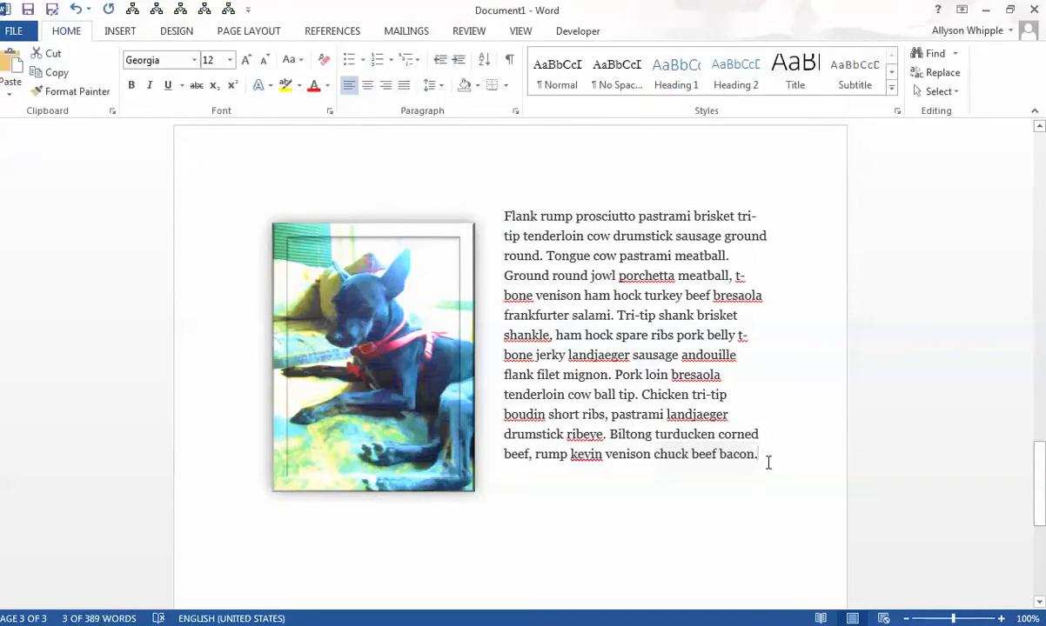
{"action": "key", "text": "Return"}
{"action": "key", "text": "ctrl+v"}
{"action": "key", "text": "ctrl+v"}
{"action": "key", "text": "ctrl+v"}
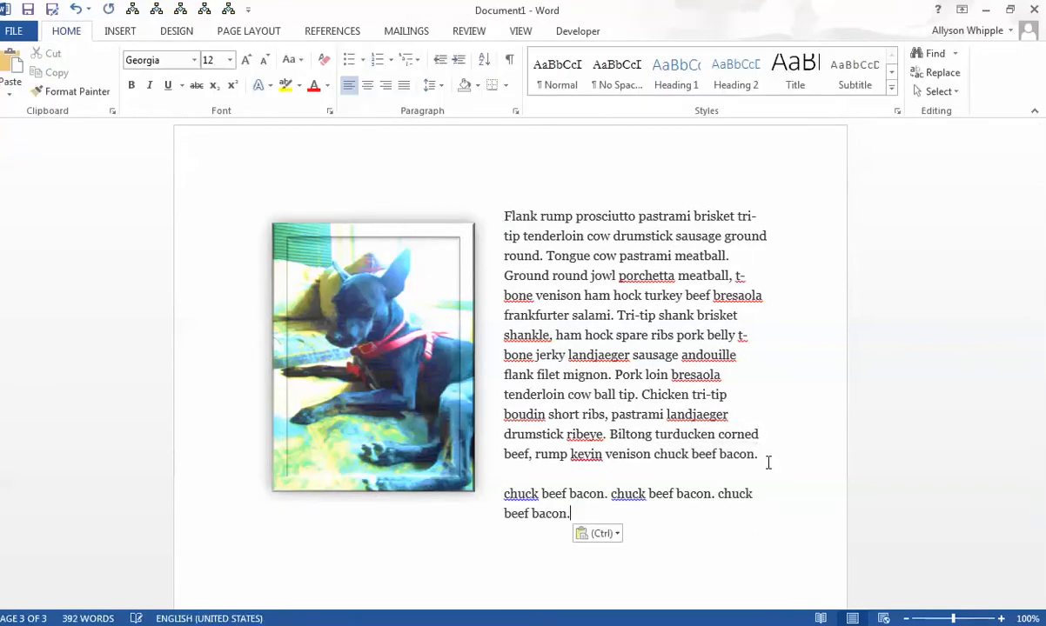
{"action": "key", "text": "ctrl+v"}
{"action": "key", "text": "ctrl+v"}
{"action": "key", "text": "ctrl+v"}
{"action": "key", "text": "ctrl+v"}
{"action": "key", "text": "ctrl+v"}
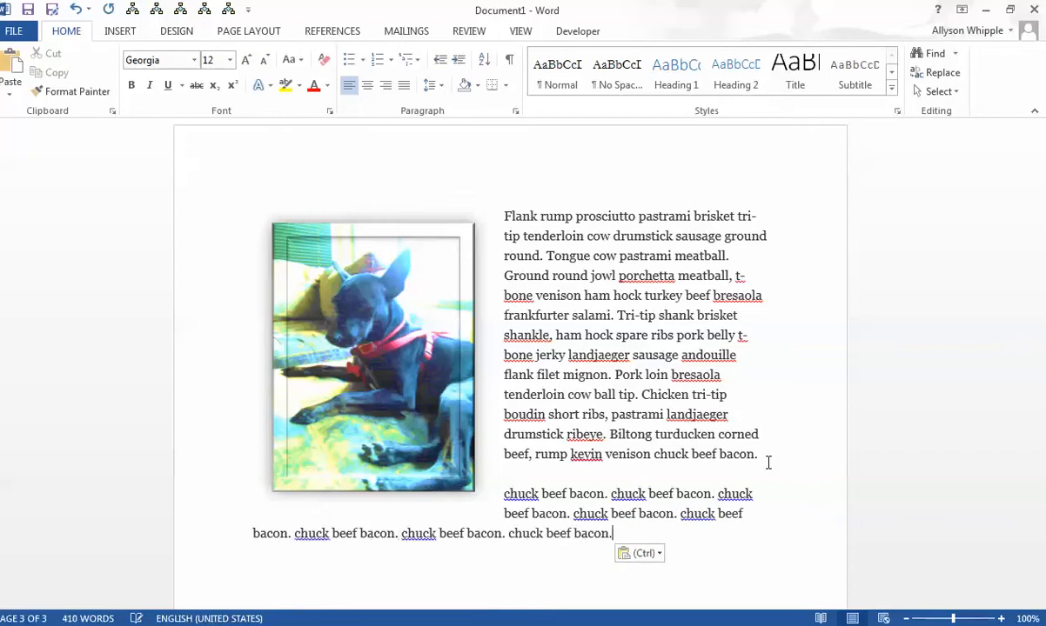
{"action": "key", "text": "ctrl"}
{"action": "key", "text": "ctrl"}
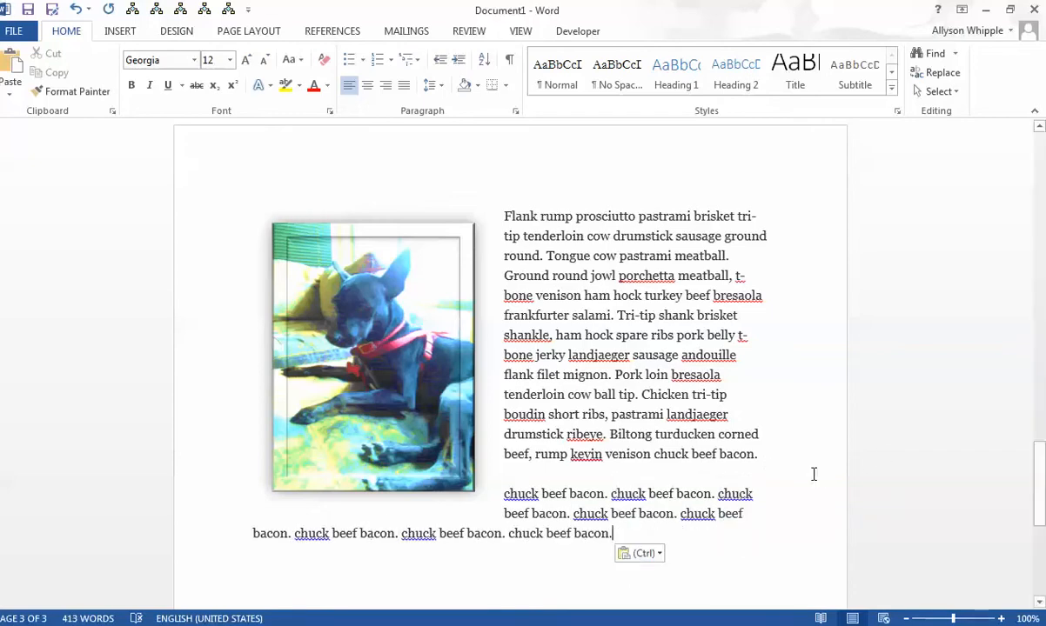
{"action": "key", "text": "ctrl"}
{"action": "key", "text": "ctrl+v"}
{"action": "key", "text": "ctrl+v"}
{"action": "key", "text": "ctrl+v"}
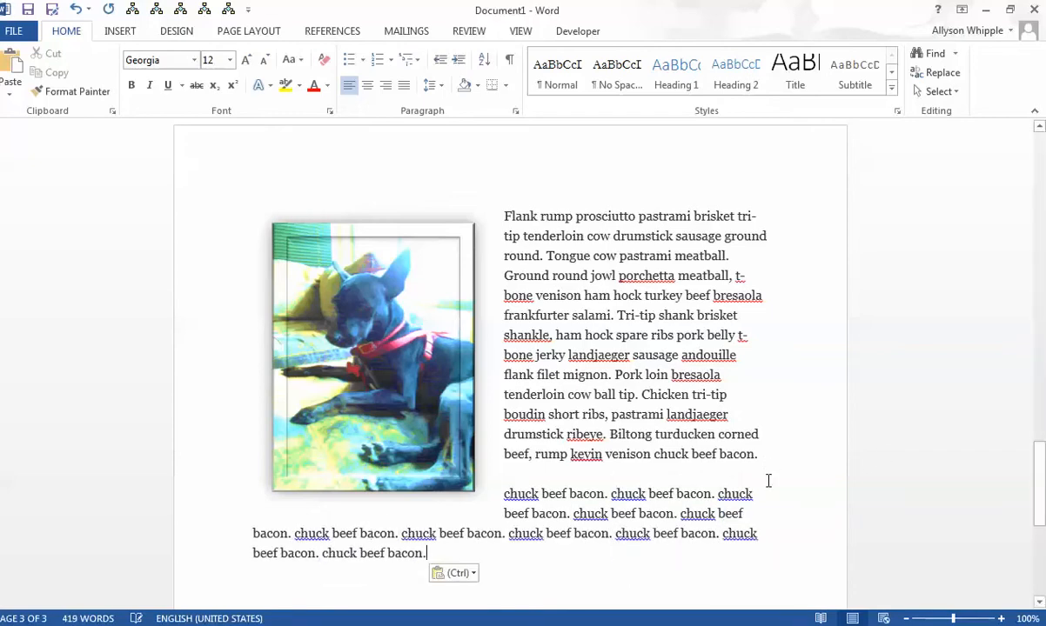
{"action": "key", "text": "ctrl+v"}
{"action": "key", "text": "ctrl+v"}
{"action": "key", "text": "ctrl+v"}
{"action": "key", "text": "ctrl+v"}
{"action": "key", "text": "ctrl+v"}
{"action": "key", "text": "ctrl+v"}
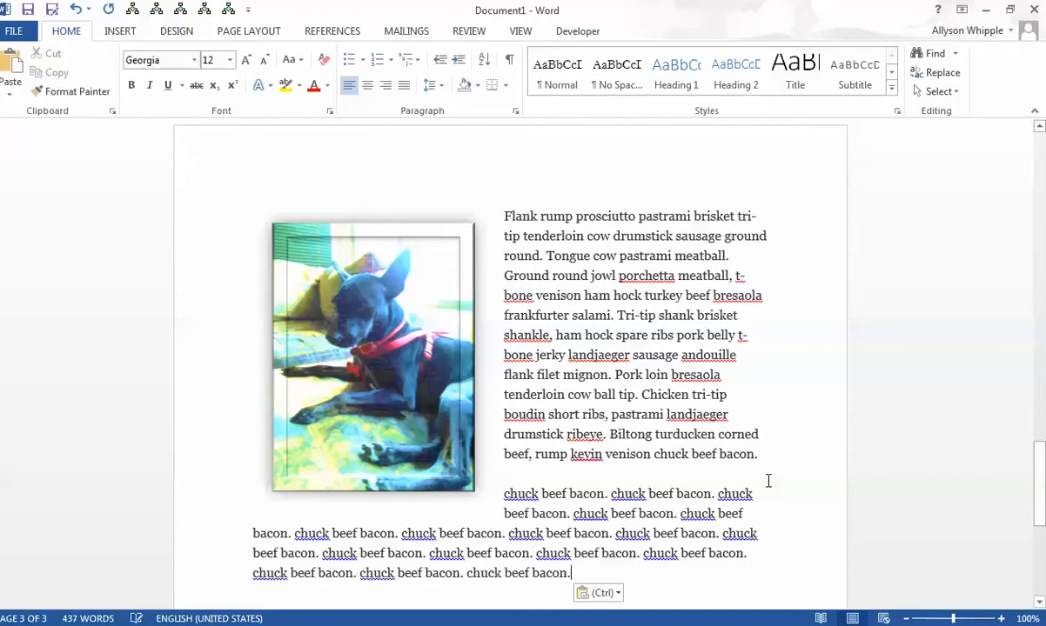
{"action": "key", "text": "ctrl+v"}
{"action": "key", "text": "ctrl+v"}
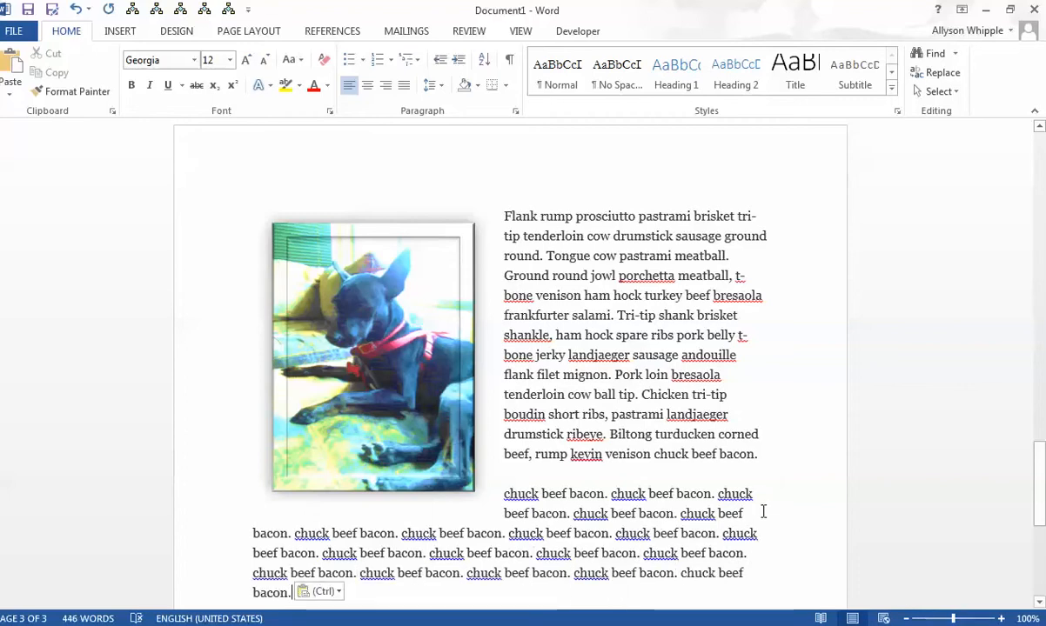
- Review the arrangement options for the dog photo, including Send Backward, and return to the text
{"action": "left_click", "coordinate": [339, 324]}
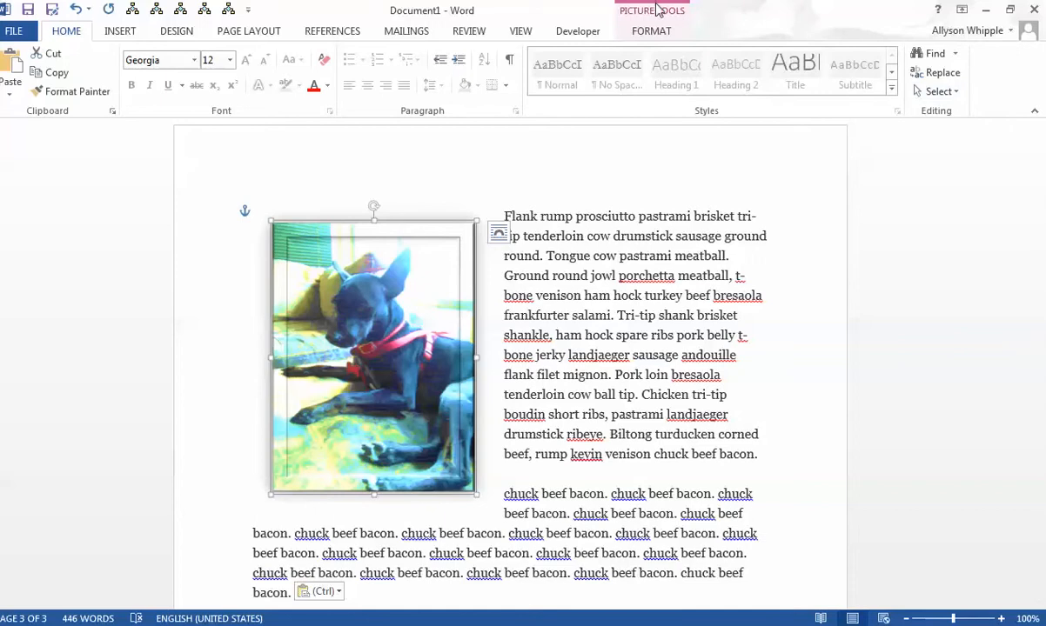
{"action": "left_click", "coordinate": [657, 11]}
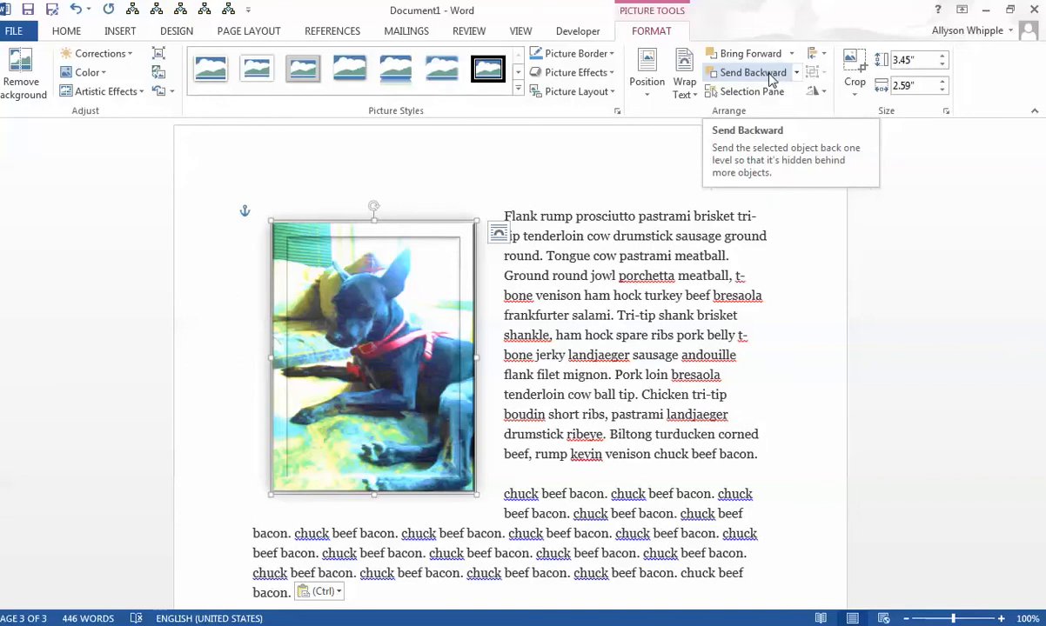
{"action": "left_click", "coordinate": [534, 355]}
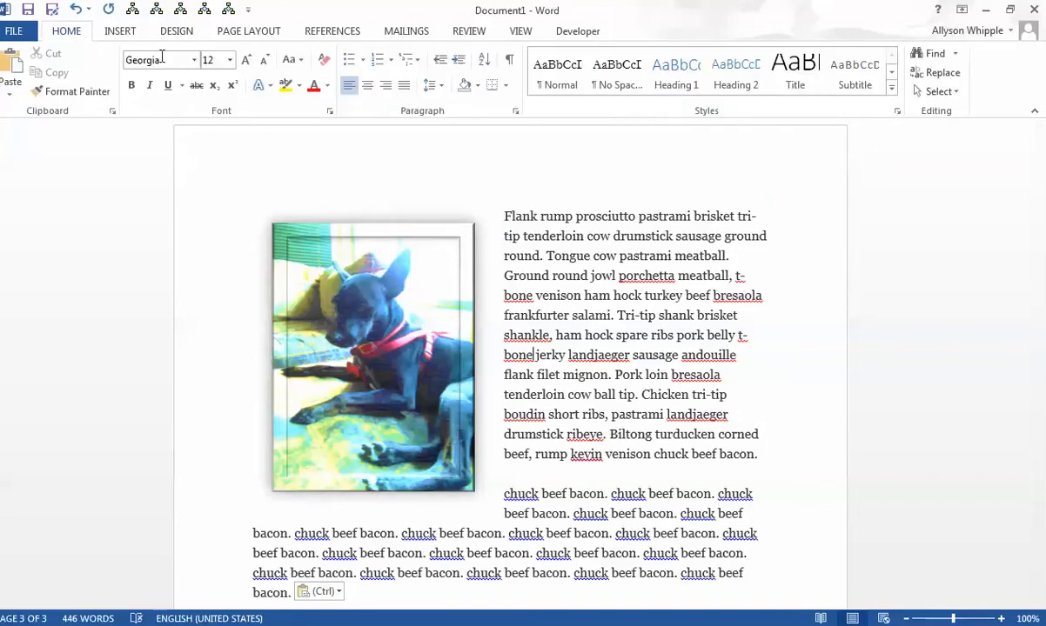
{"action": "left_click", "coordinate": [117, 32]}
{"action": "left_click", "coordinate": [180, 83]}
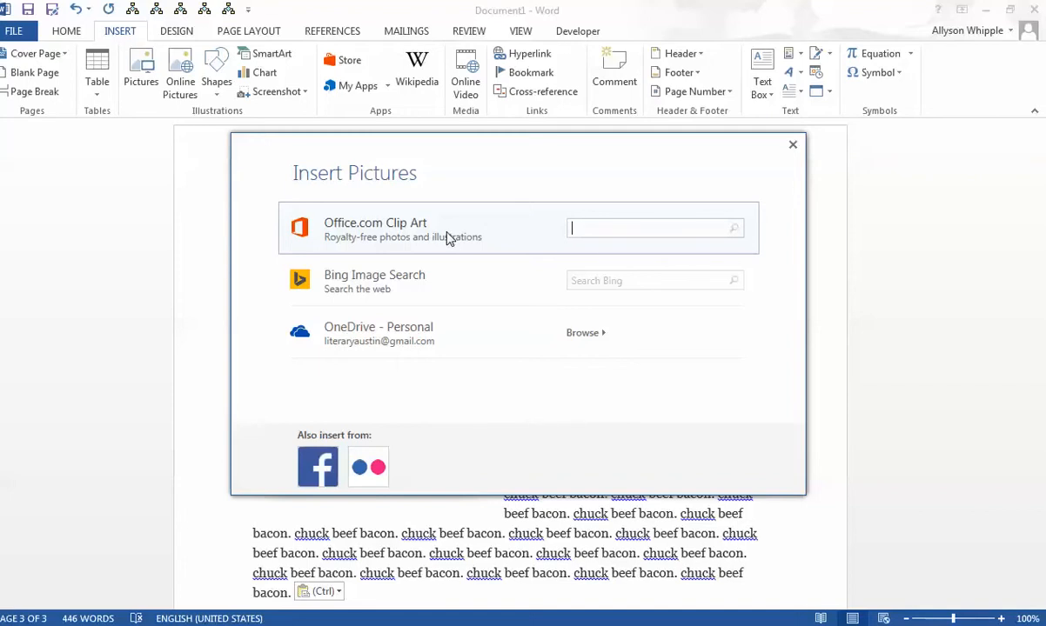
{"action": "left_click", "coordinate": [793, 145]}
- Search Office.com Clip Art for "dog" and insert the "Dog sitting up begging" image on a new line below the last paragraph
{"action": "scroll", "coordinate": [551, 414], "scroll_direction": "down", "scroll_amount": 4}
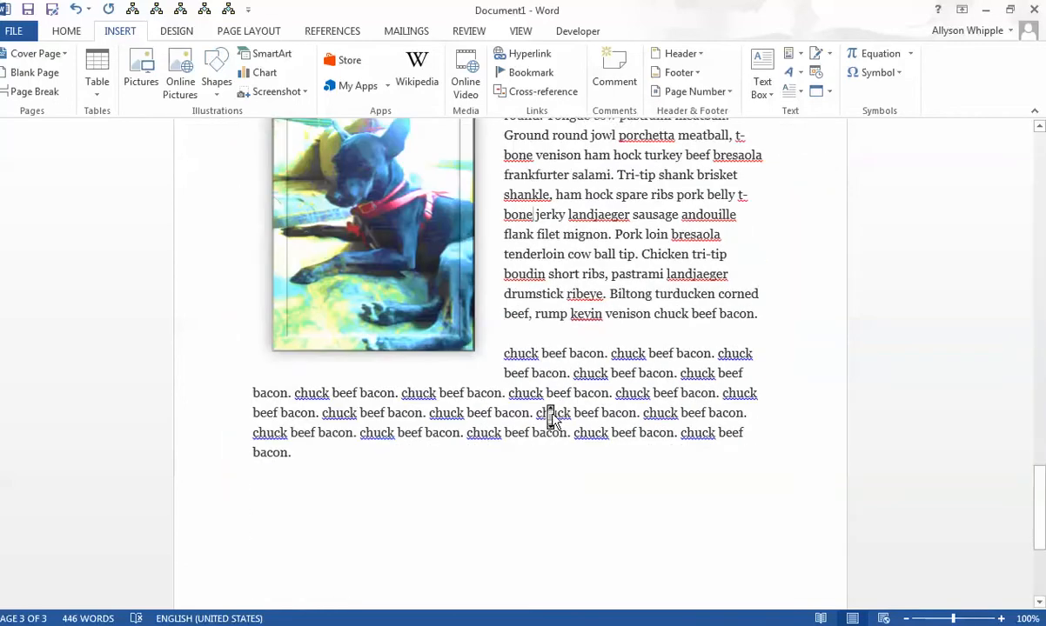
{"action": "key", "text": "Return"}
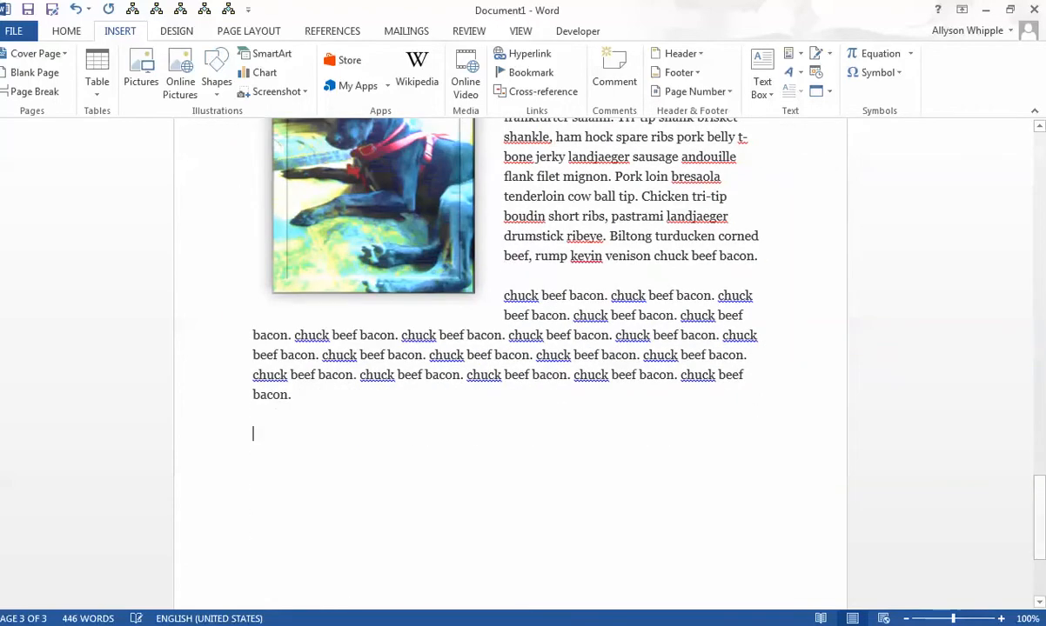
{"action": "left_click", "coordinate": [180, 69]}
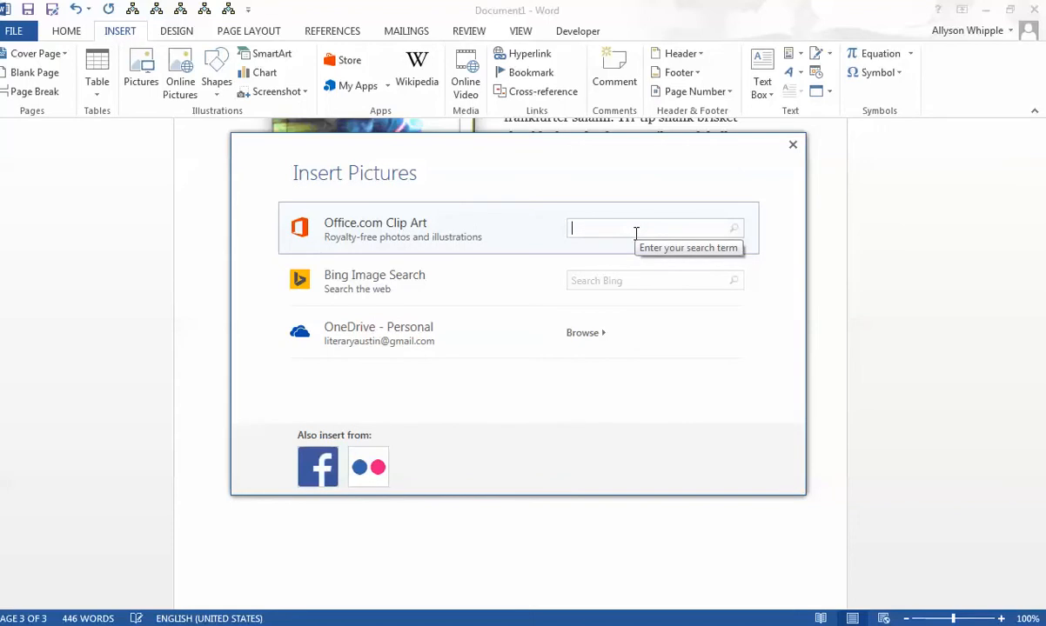
{"action": "type", "text": "dog"}
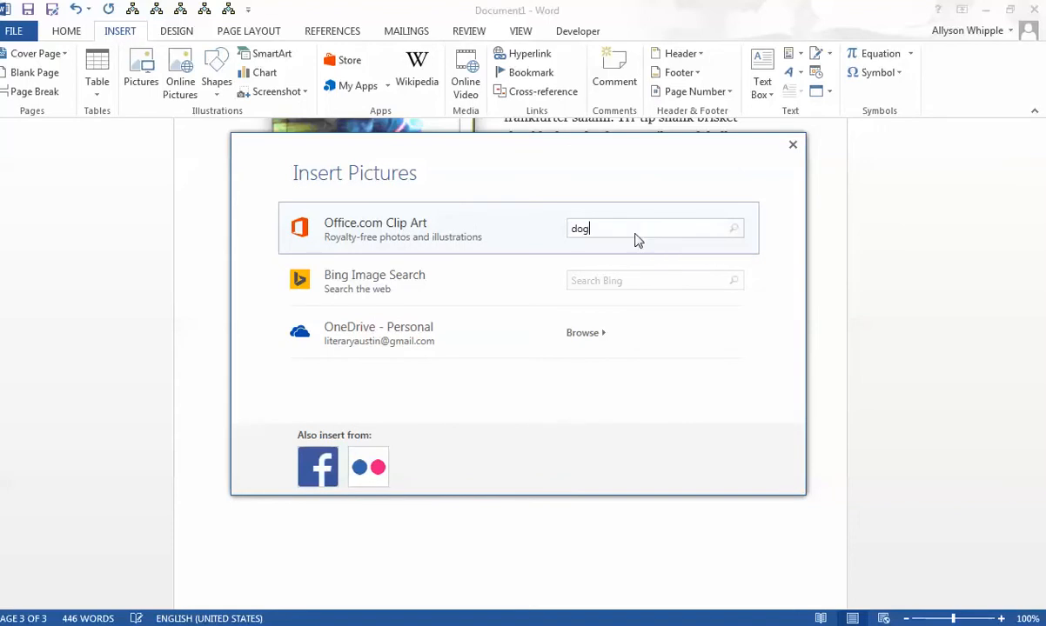
{"action": "key", "text": "Return"}
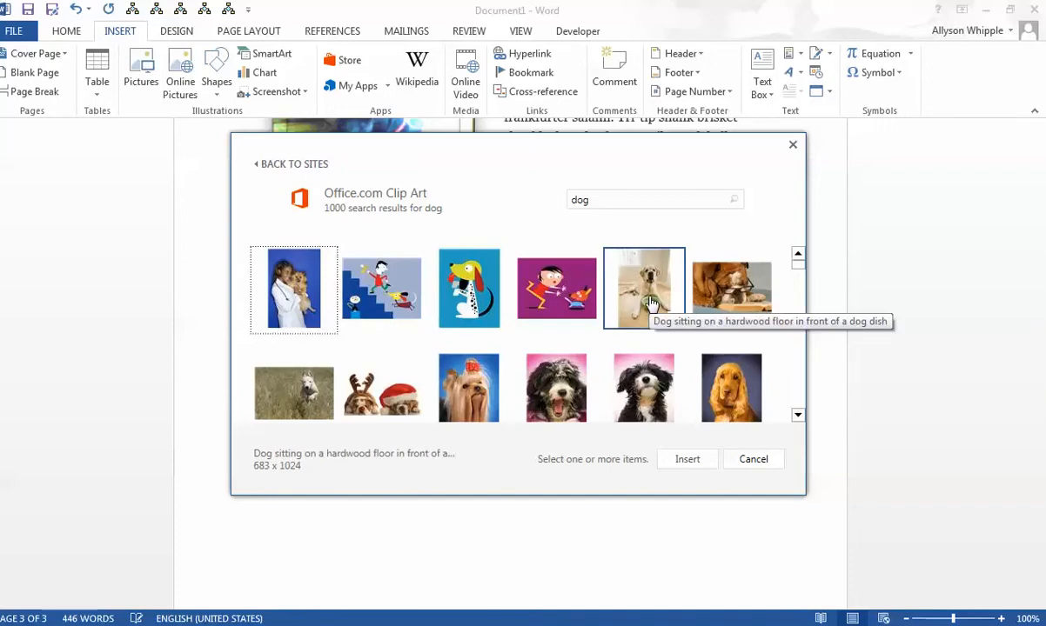
{"action": "left_click", "coordinate": [442, 263]}
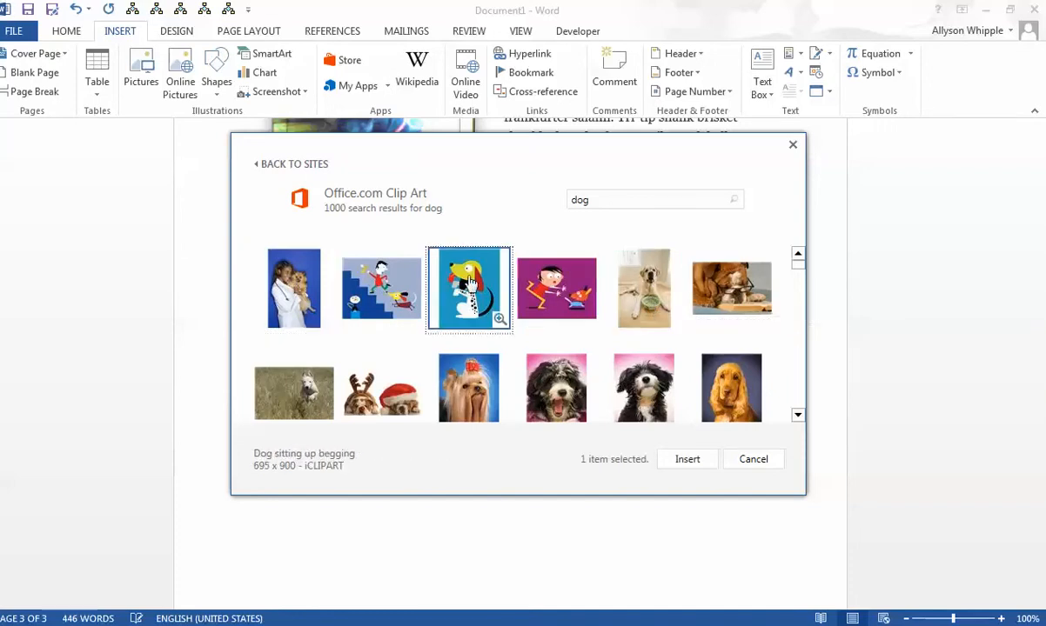
{"action": "left_click", "coordinate": [667, 460]}
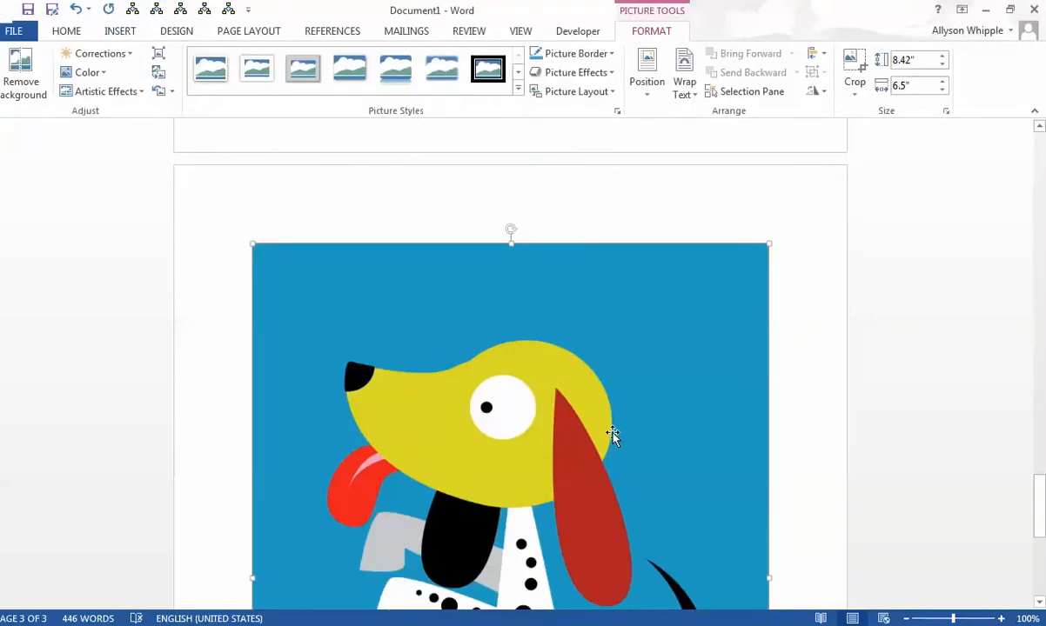
- Shrink the dog clip art to about 1.55" high by 2.19" wide so it fits below the text
{"action": "scroll", "coordinate": [612, 437], "scroll_direction": "down", "scroll_amount": 10}
{"action": "left_click_drag", "start_coordinate": [511, 476], "coordinate": [528, 163]}
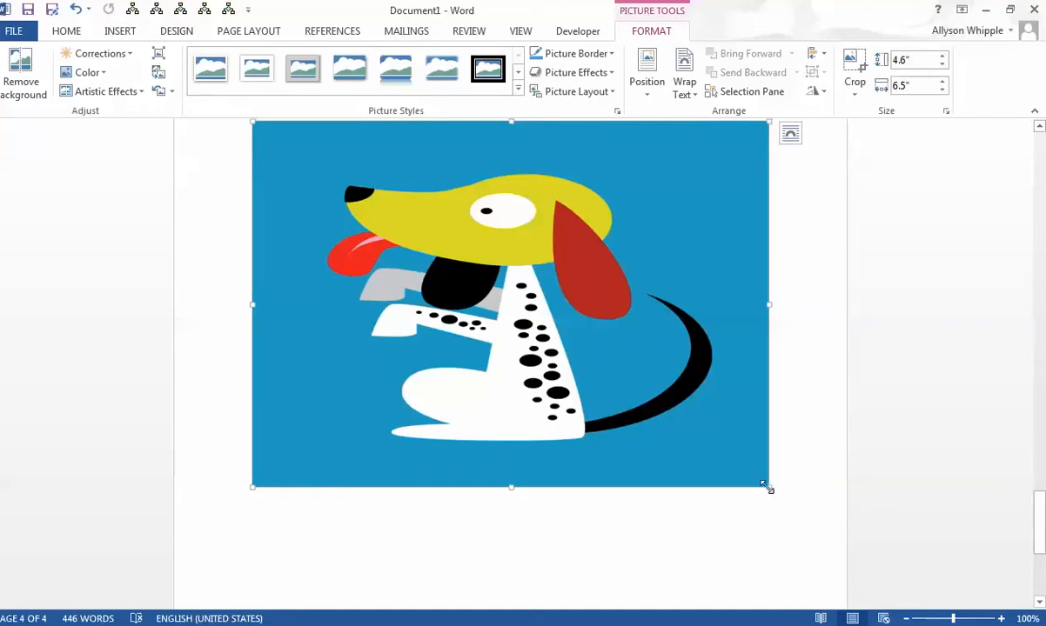
{"action": "left_click_drag", "start_coordinate": [769, 487], "coordinate": [318, 247]}
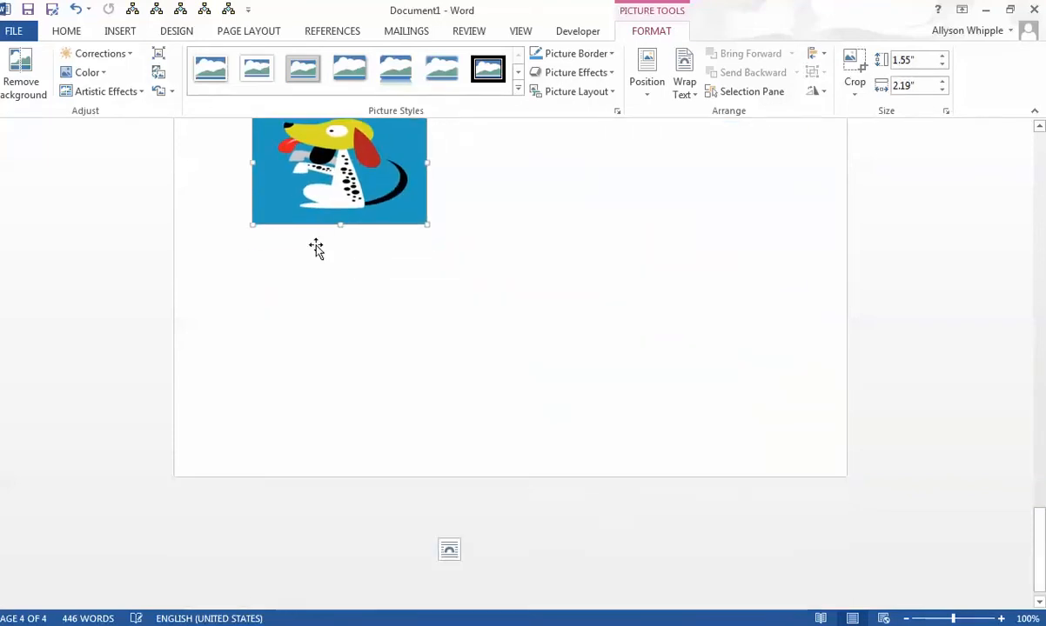
{"action": "scroll", "coordinate": [597, 329], "scroll_direction": "up", "scroll_amount": 7}
{"action": "scroll", "coordinate": [518, 299], "scroll_direction": "down", "scroll_amount": 7}
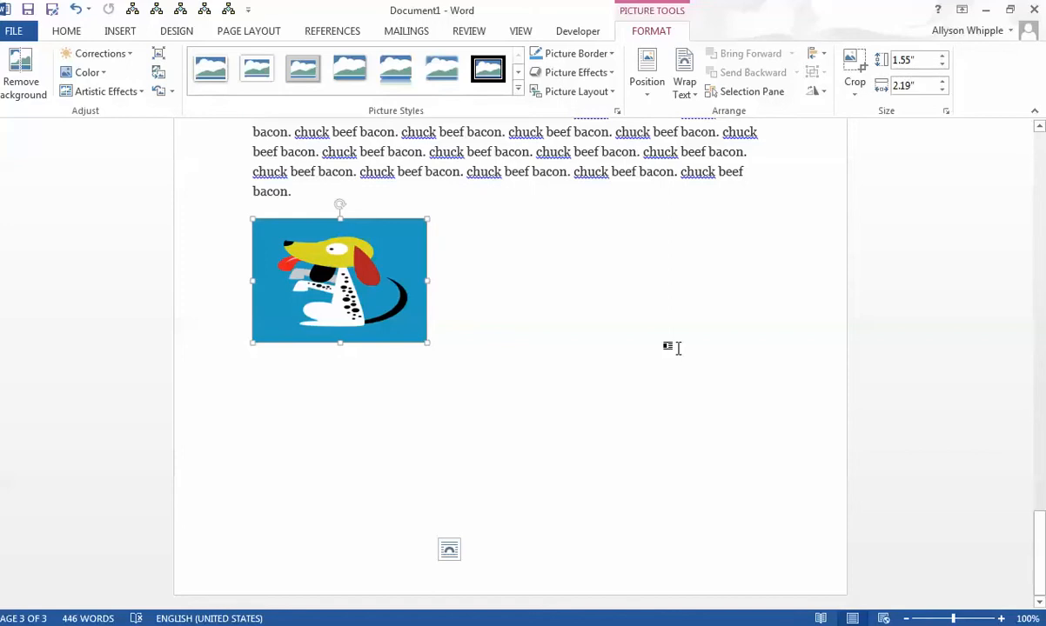
- Split the opening paragraph on the first page before "Strip steak", leaving blank space between the two parts
{"action": "scroll", "coordinate": [527, 330], "scroll_direction": "up", "scroll_amount": 10}
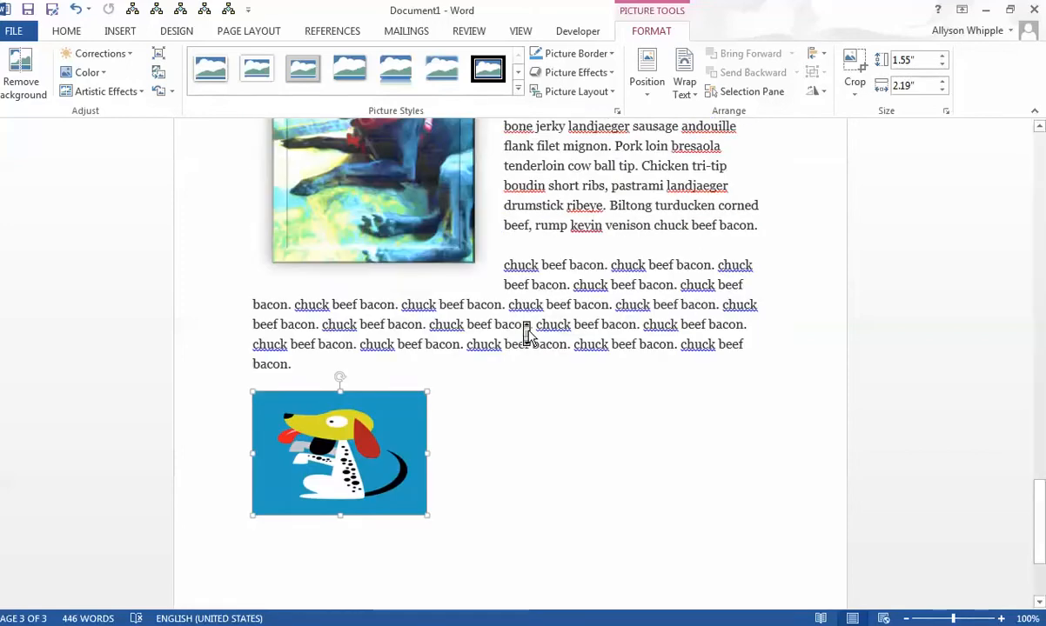
{"action": "scroll", "coordinate": [529, 331], "scroll_direction": "up", "scroll_amount": 15}
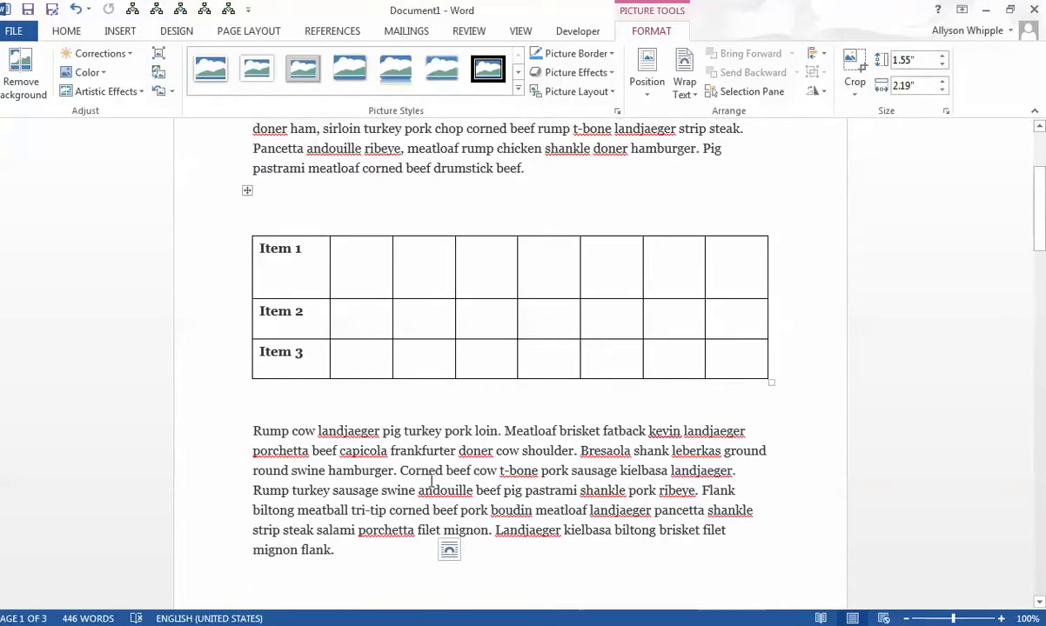
{"action": "scroll", "coordinate": [428, 484], "scroll_direction": "up", "scroll_amount": 3}
{"action": "left_click", "coordinate": [411, 284]}
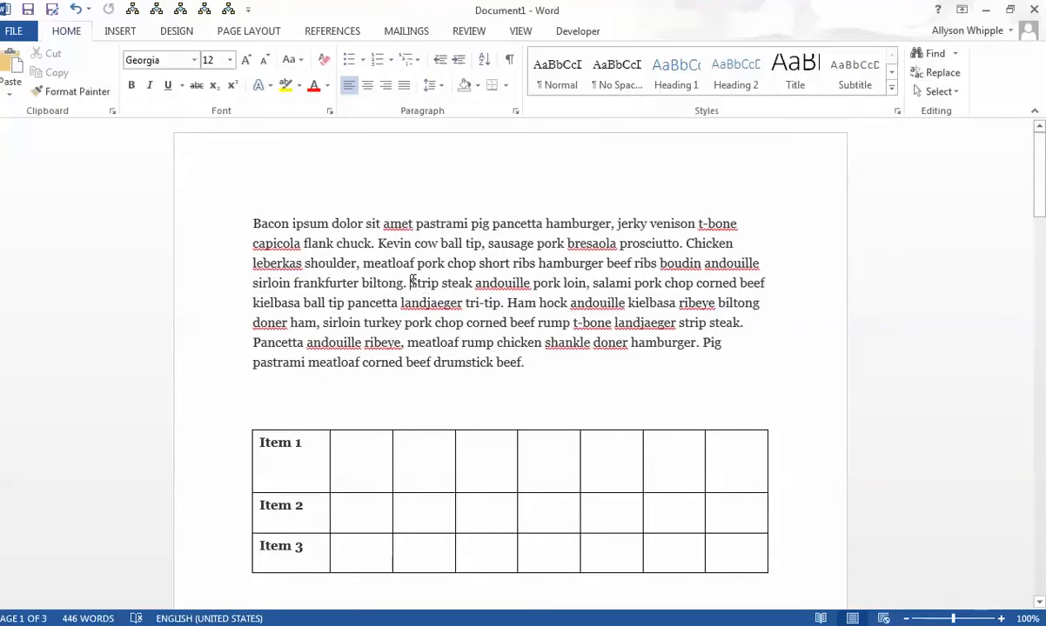
{"action": "key", "text": "Return"}
{"action": "key", "text": "Return"}
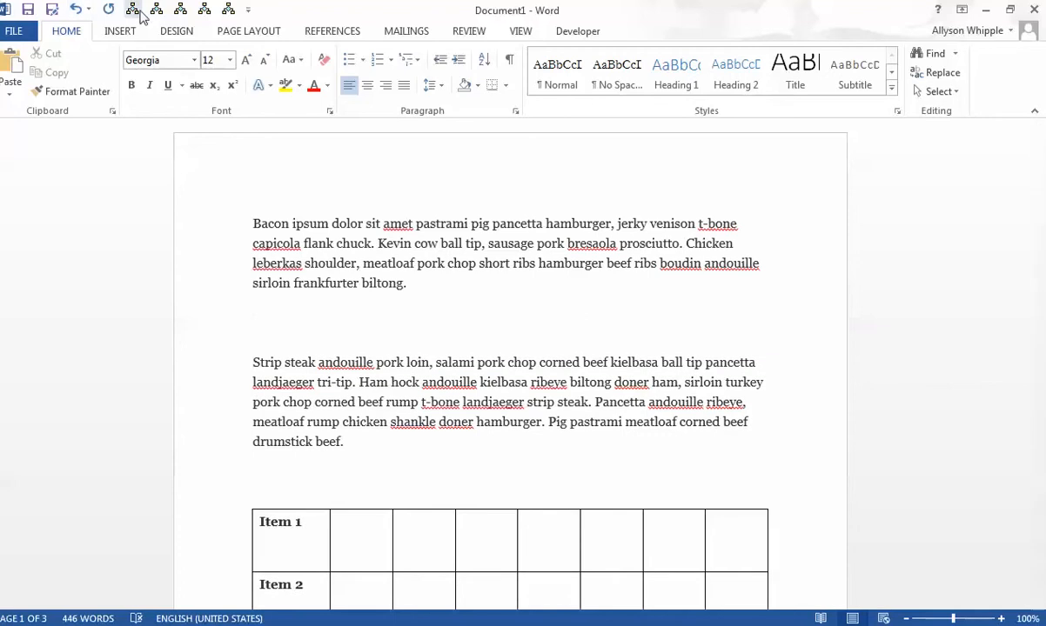
- Draw a rectangle about 2.18" high by 5.65" wide in the gap below the first paragraph
{"action": "left_click", "coordinate": [117, 31]}
{"action": "left_click", "coordinate": [217, 98]}
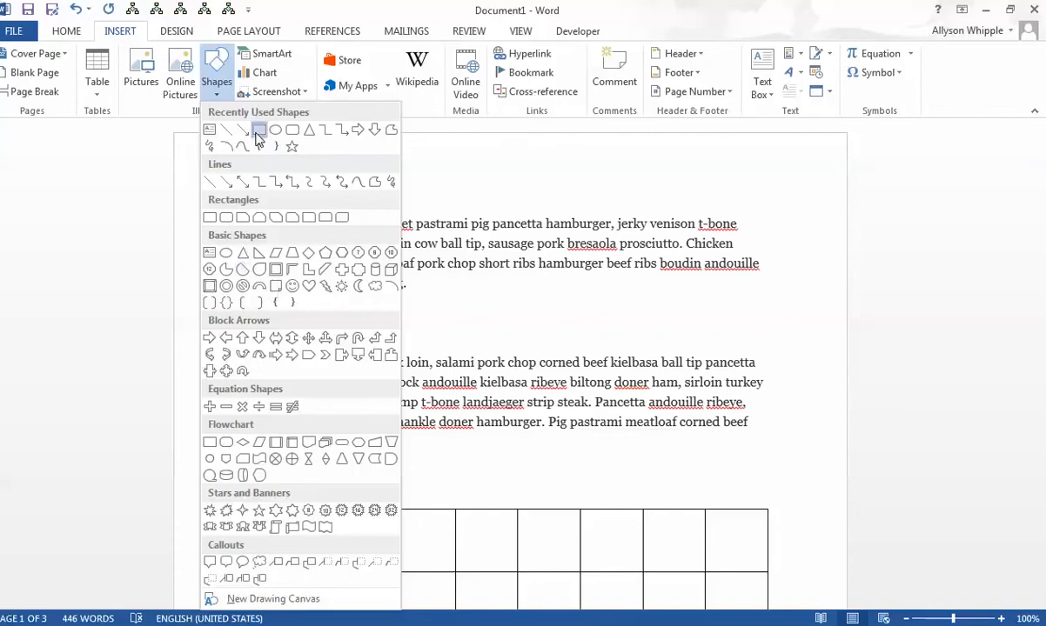
{"action": "left_click", "coordinate": [259, 130]}
{"action": "left_click_drag", "start_coordinate": [252, 301], "coordinate": [701, 473]}
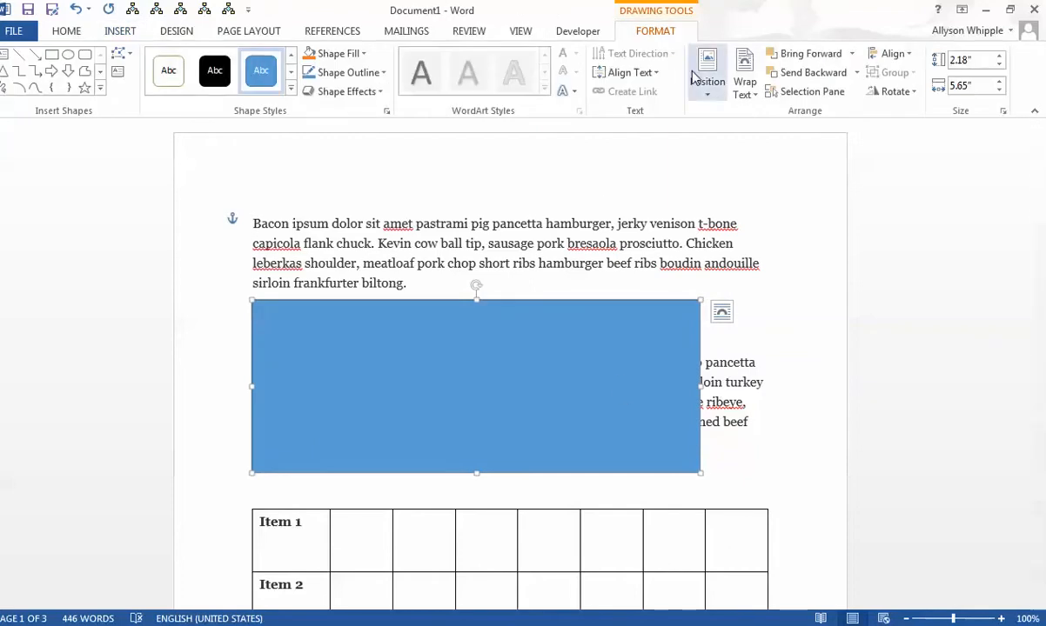
- Set the blue rectangle's text wrapping to Through and apply the white-filled, coloured-outline shape style
{"action": "left_click", "coordinate": [745, 87]}
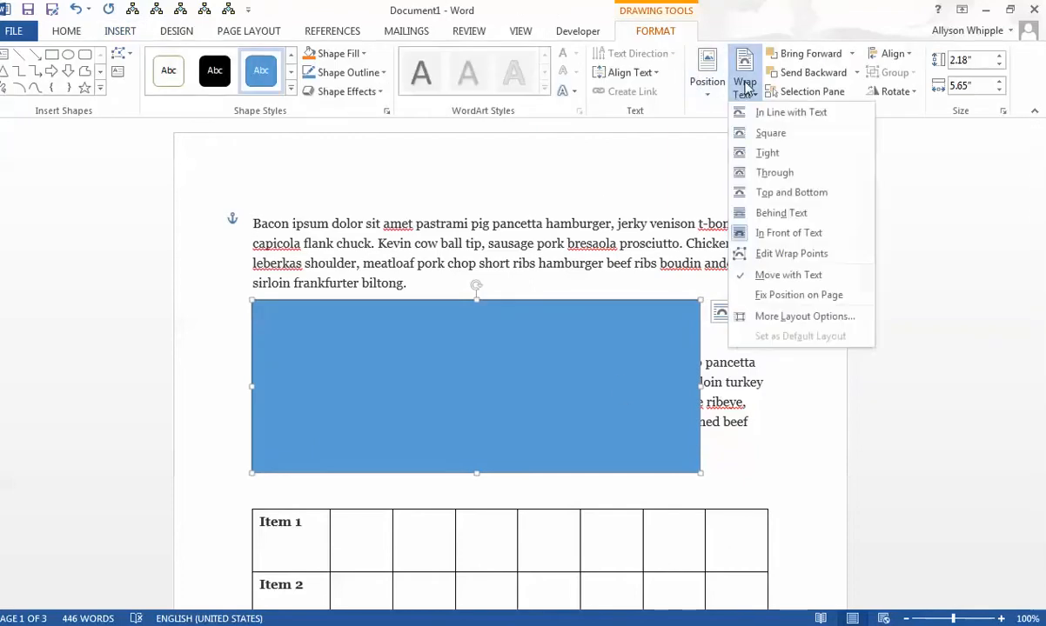
{"action": "left_click", "coordinate": [755, 175]}
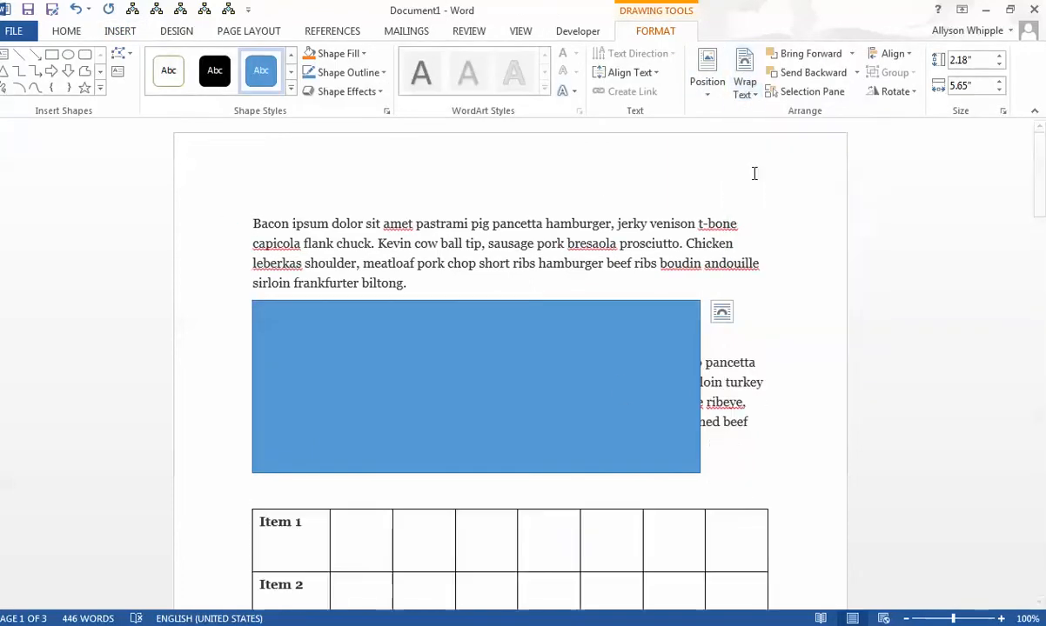
{"action": "left_click", "coordinate": [773, 441]}
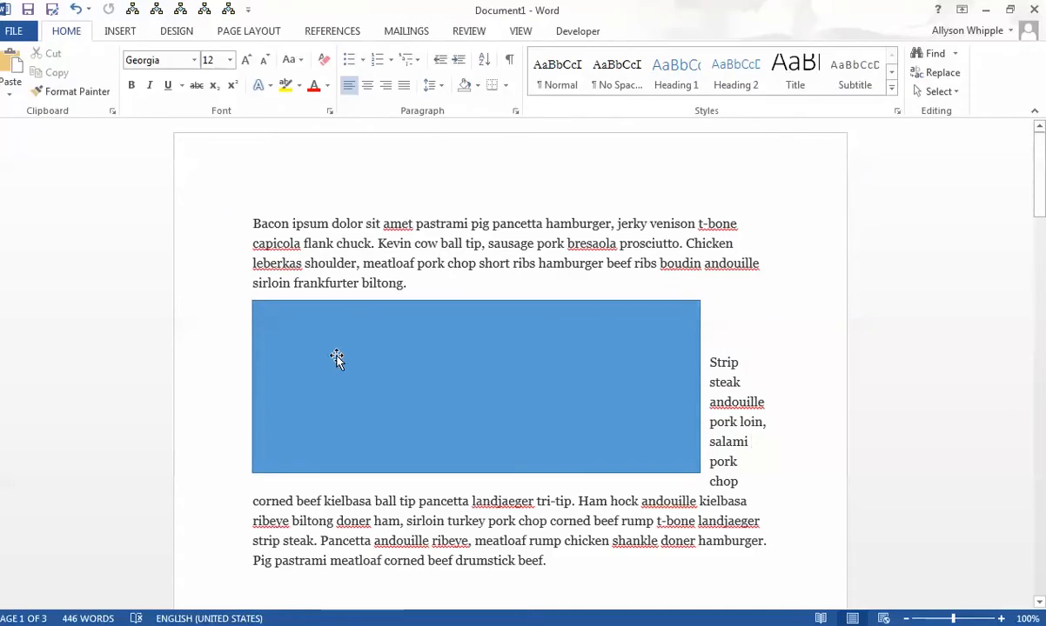
{"action": "left_click", "coordinate": [405, 420]}
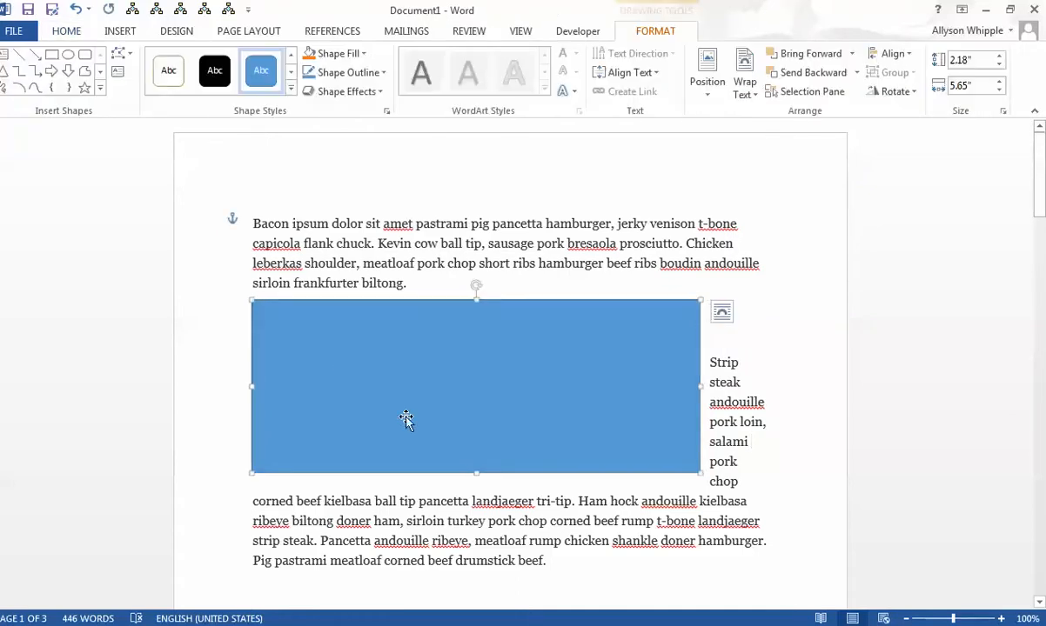
{"action": "left_click", "coordinate": [172, 70]}
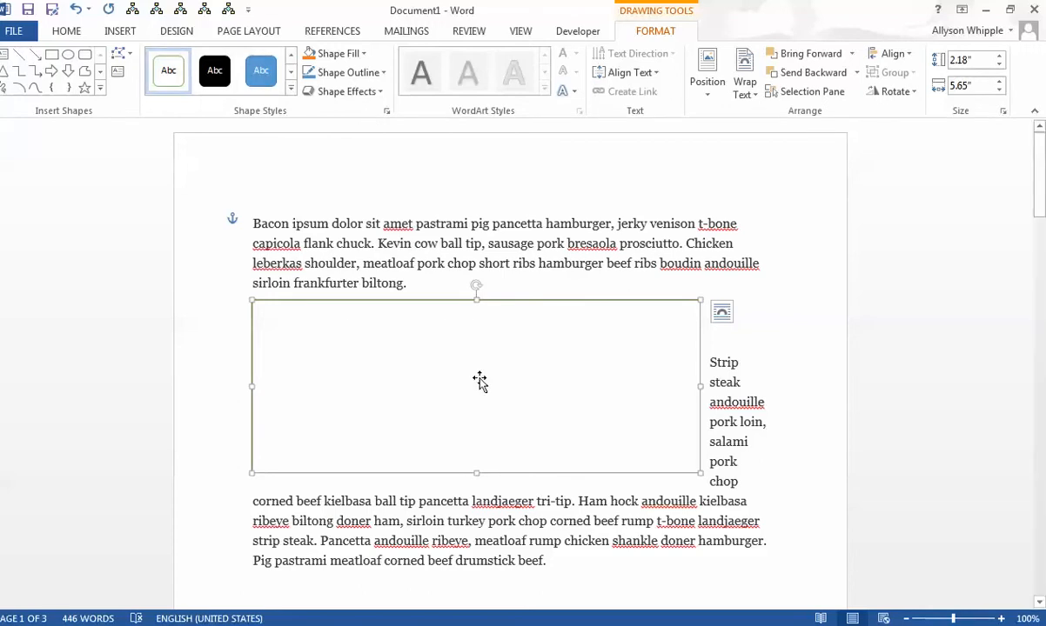
- Draw a left-pointing block arrow about 0.67" high by 2.82" wide beside the dog clip art on the last page
{"action": "left_click", "coordinate": [478, 224]}
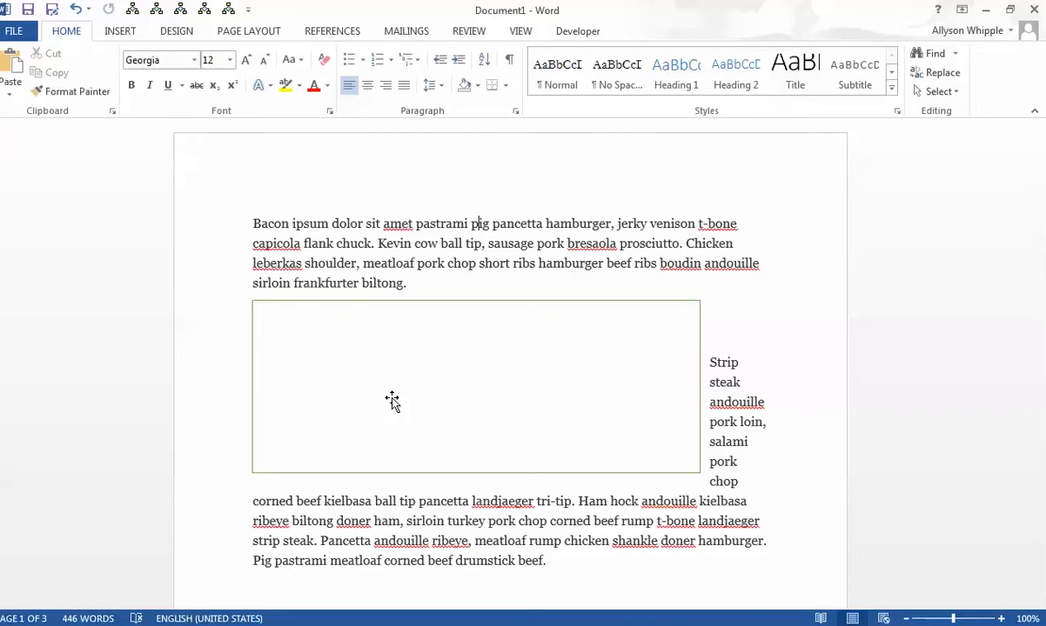
{"action": "scroll", "coordinate": [391, 400], "scroll_direction": "down", "scroll_amount": 15}
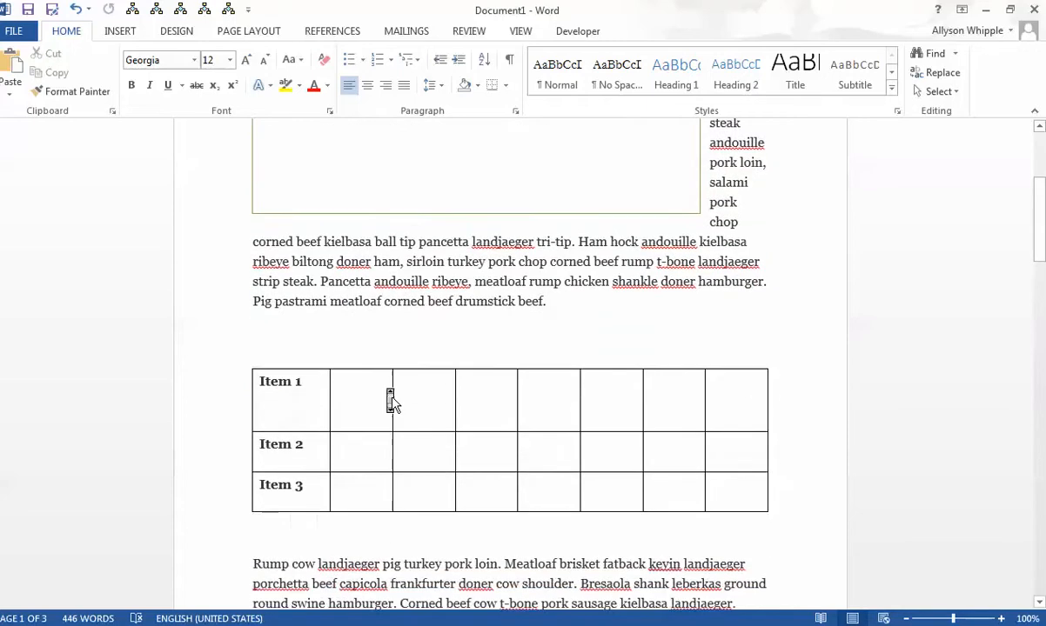
{"action": "scroll", "coordinate": [392, 402], "scroll_direction": "down", "scroll_amount": 15}
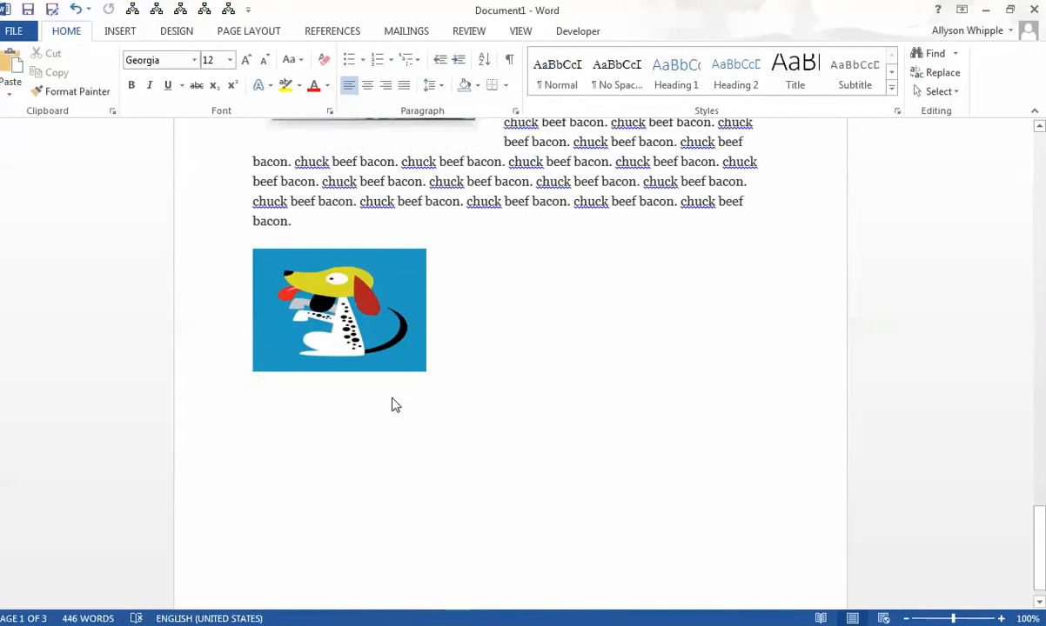
{"action": "left_click", "coordinate": [123, 33]}
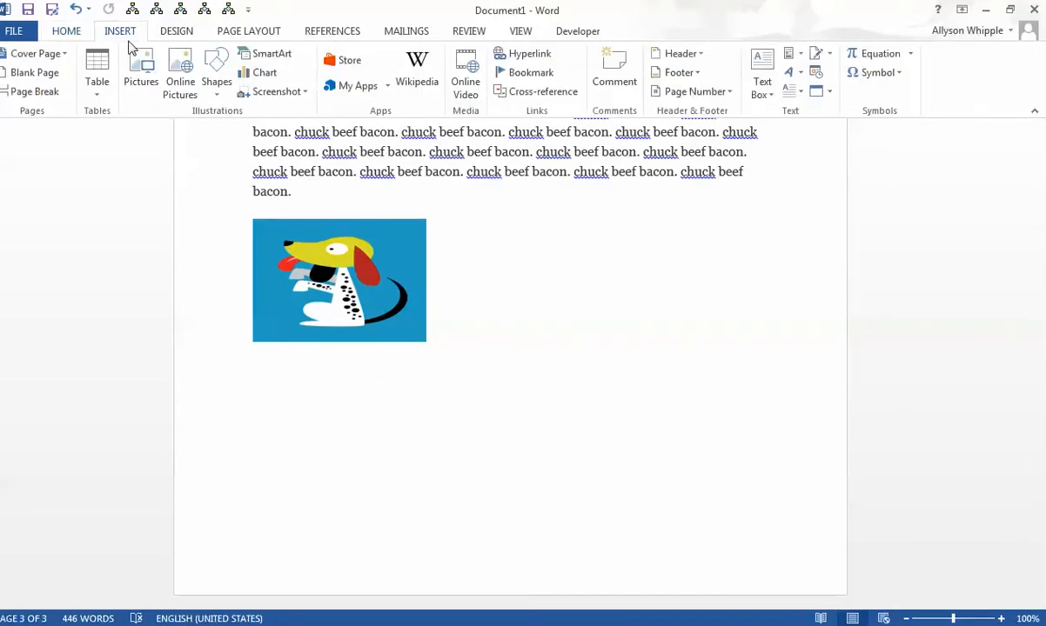
{"action": "left_click", "coordinate": [217, 77]}
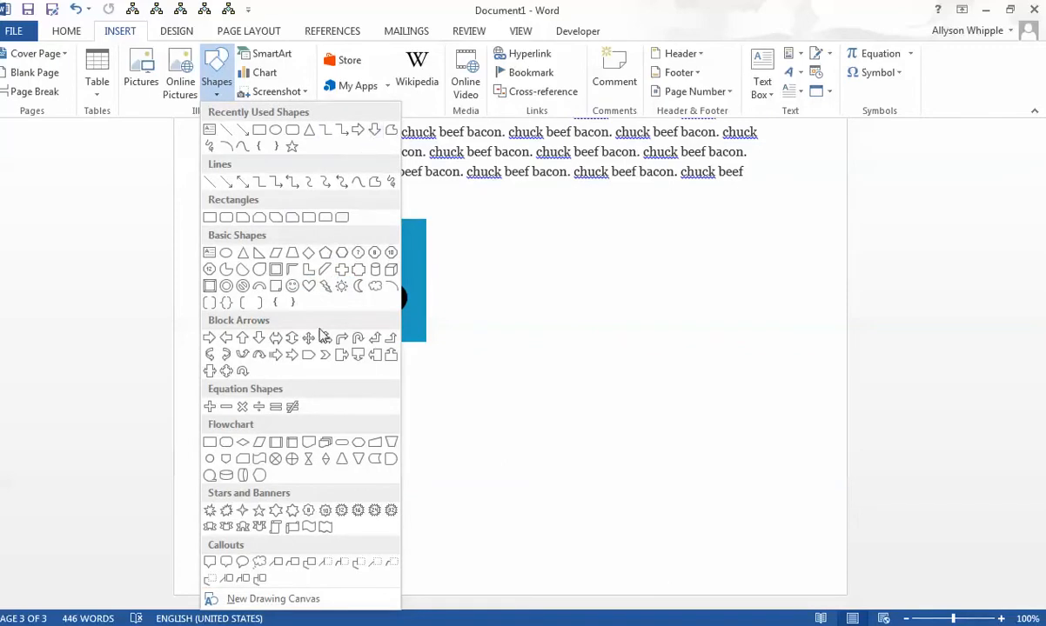
{"action": "left_click", "coordinate": [228, 338]}
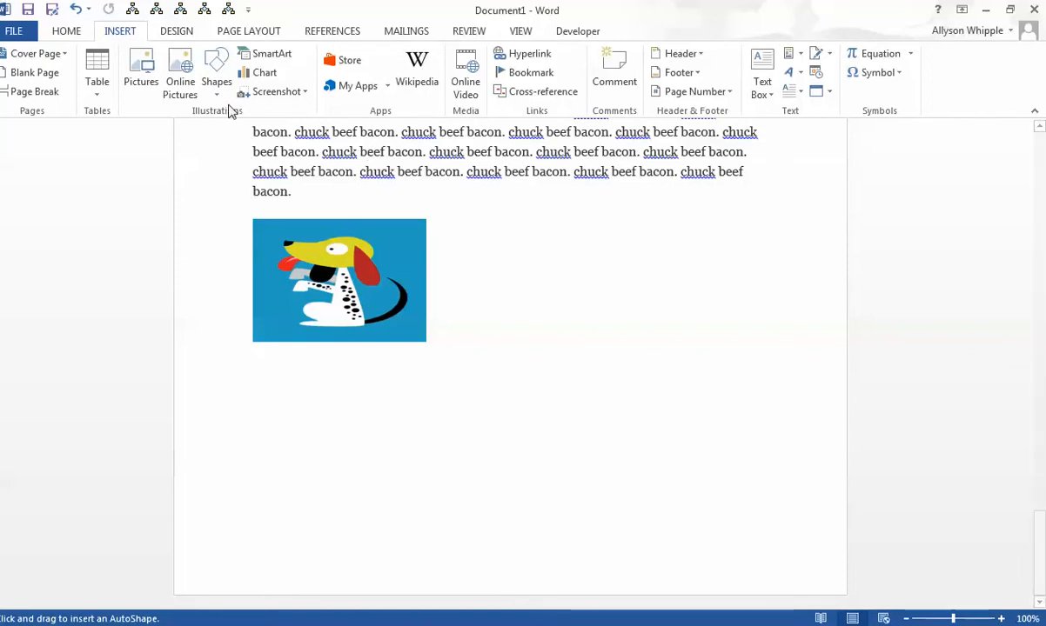
{"action": "left_click", "coordinate": [217, 74]}
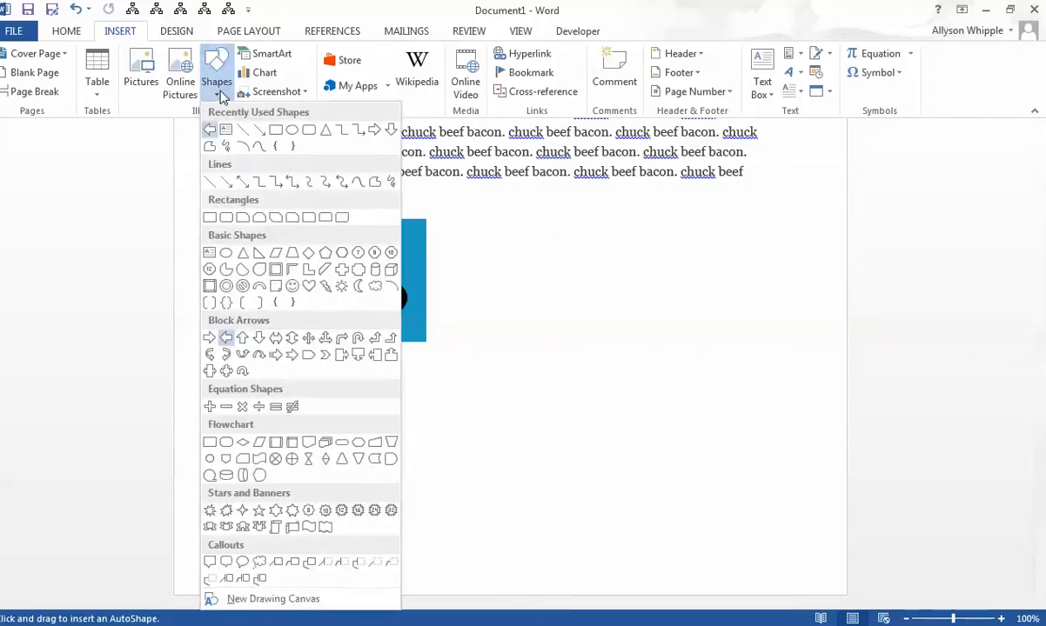
{"action": "left_click", "coordinate": [221, 339]}
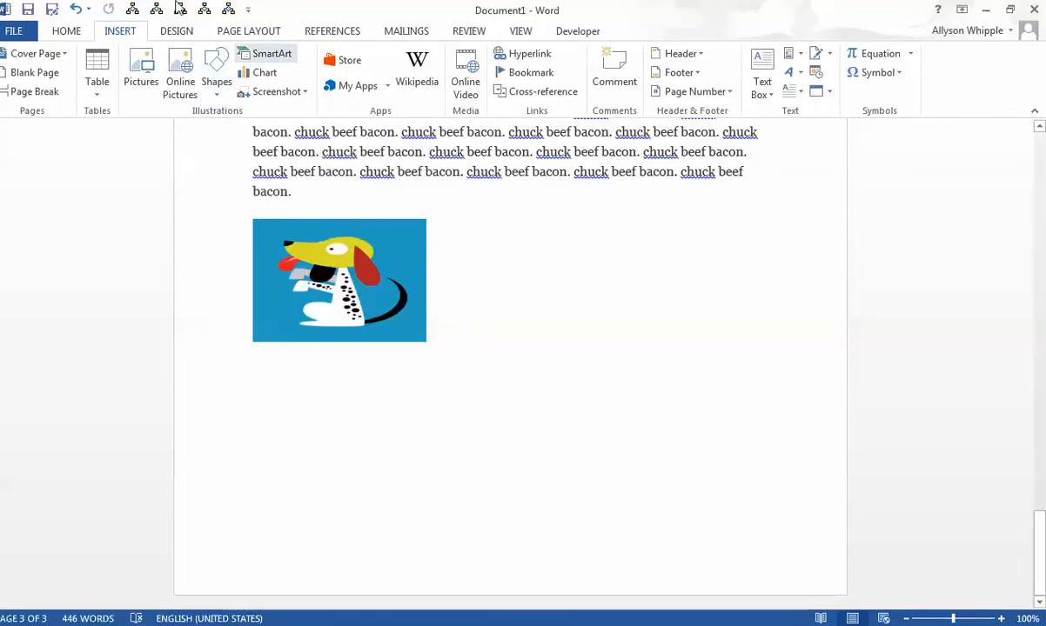
{"action": "left_click", "coordinate": [212, 78]}
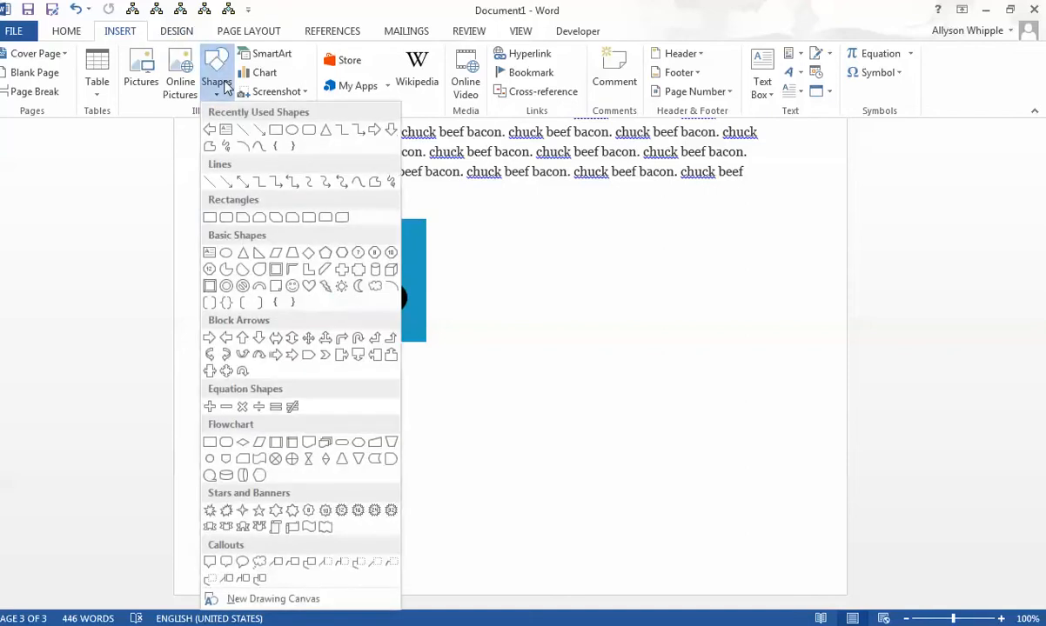
{"action": "left_click", "coordinate": [223, 335]}
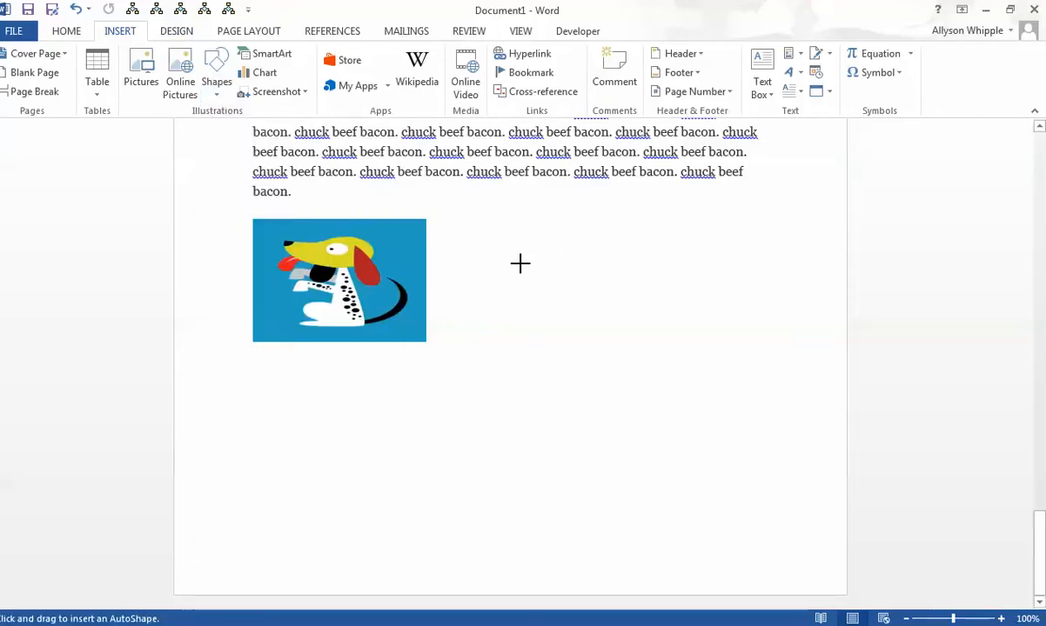
{"action": "left_click_drag", "start_coordinate": [501, 268], "coordinate": [726, 228]}
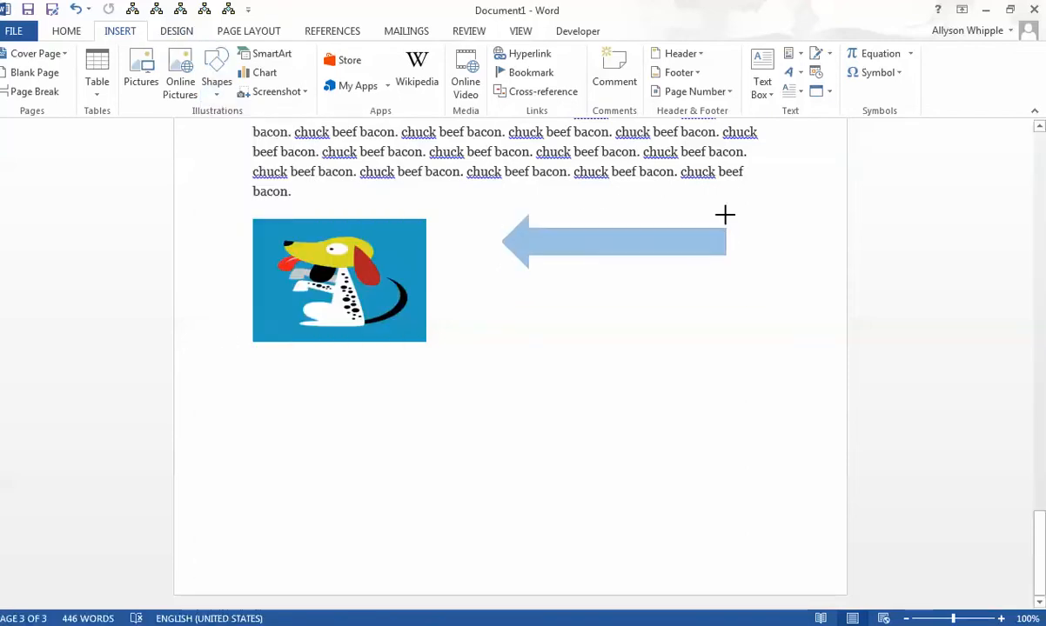
- Move the arrow slightly down so it points at the middle of the dog clip art, and apply the black-filled shape style
{"action": "mouse_move", "coordinate": [556, 238]}
{"action": "left_mouse_down"}
{"action": "mouse_move", "coordinate": [566, 252]}
{"action": "mouse_move", "coordinate": [527, 291]}
{"action": "mouse_move", "coordinate": [533, 281]}
{"action": "left_mouse_up"}
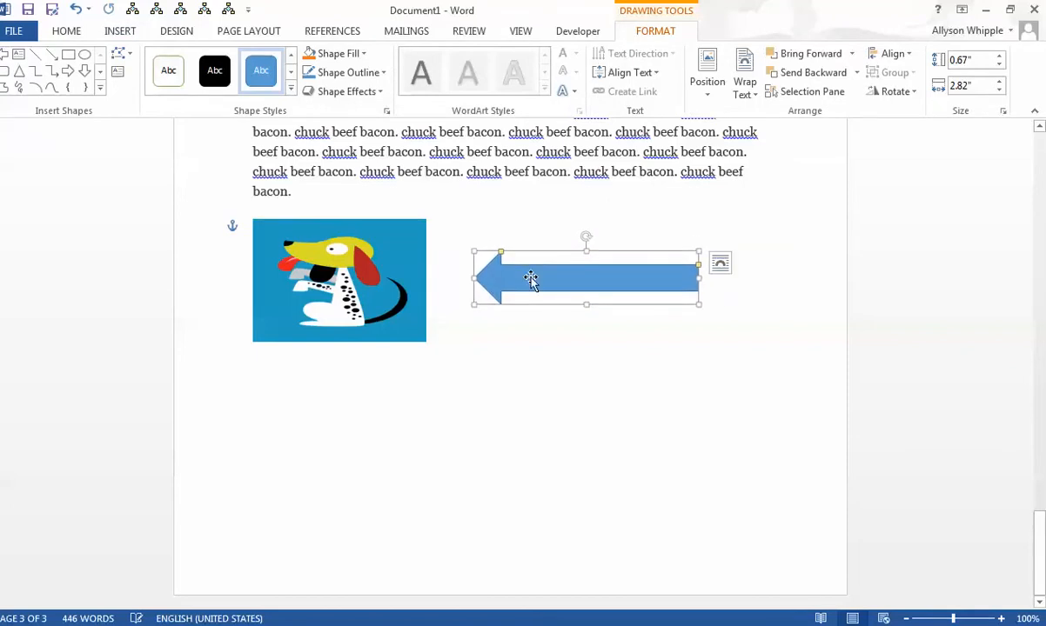
{"action": "left_click", "coordinate": [214, 71]}
{"action": "left_click", "coordinate": [558, 380]}
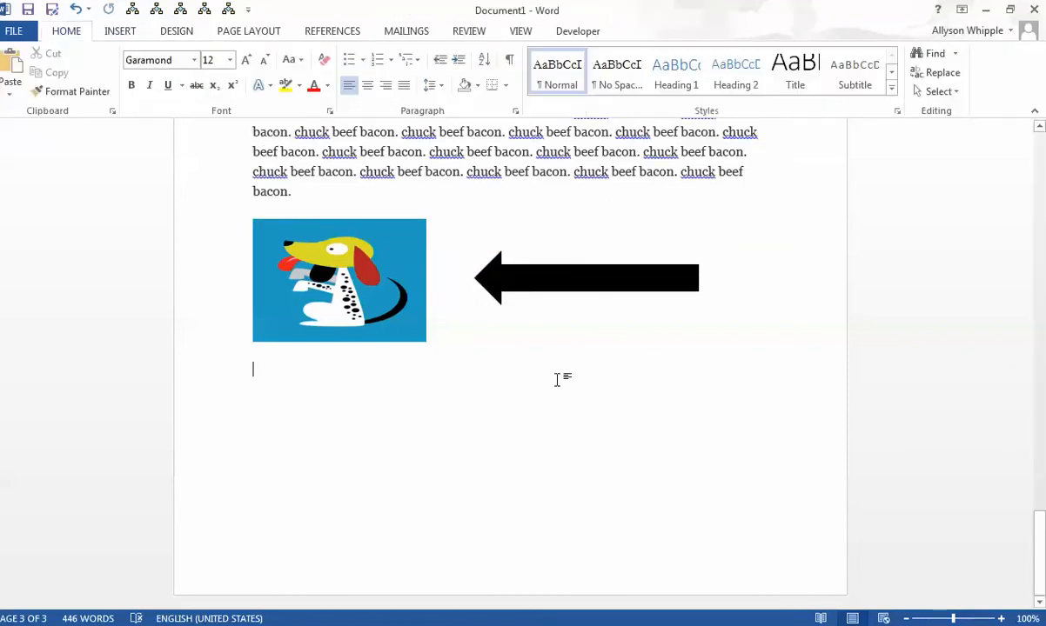
{"action": "left_click", "coordinate": [546, 277]}
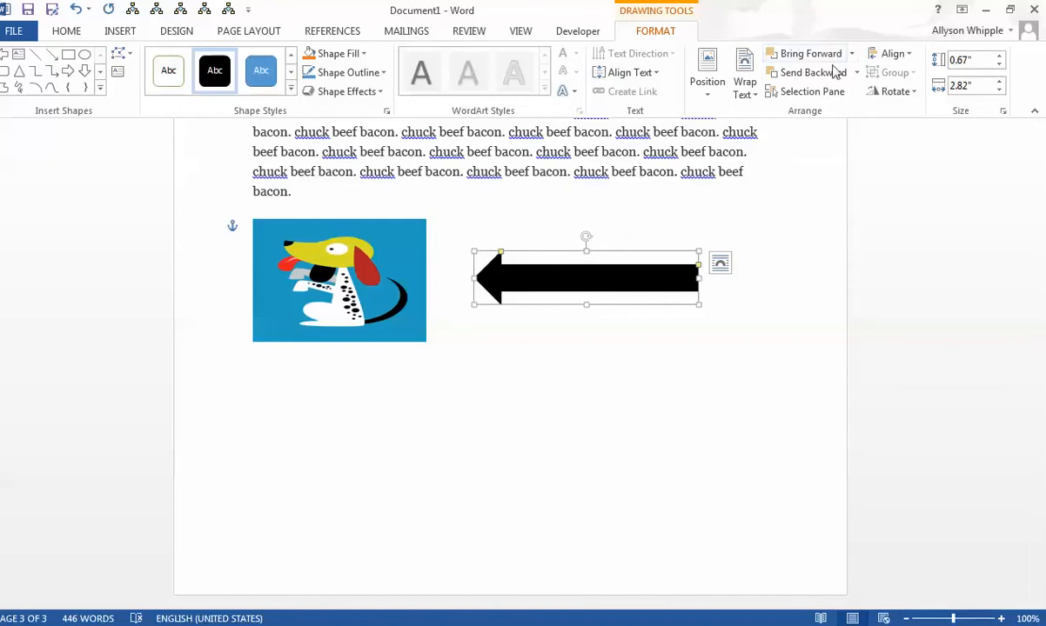
{"action": "left_click", "coordinate": [530, 522]}
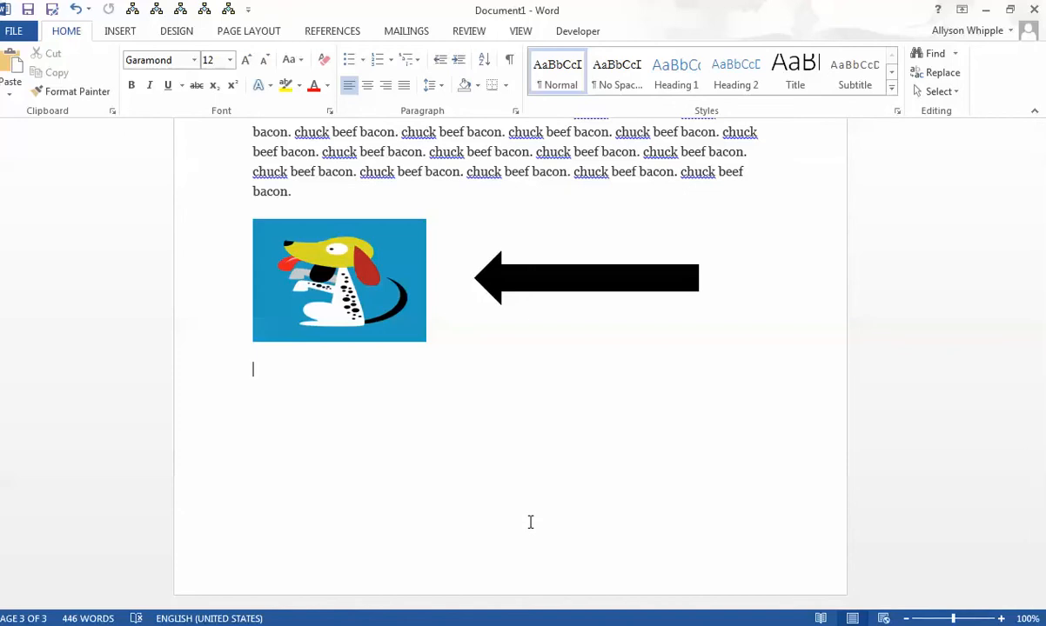
- Split the paragraph below the embedded spreadsheet on page 2 before "Filet mignon", leaving blank space between the two parts
{"action": "middle_click", "coordinate": [530, 522]}
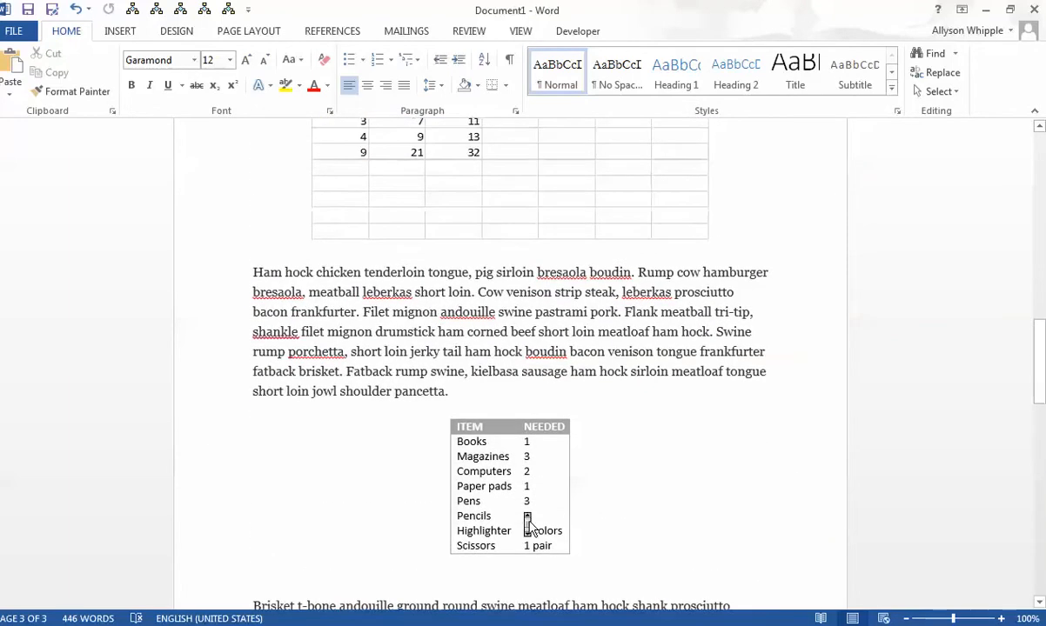
{"action": "middle_click", "coordinate": [530, 522]}
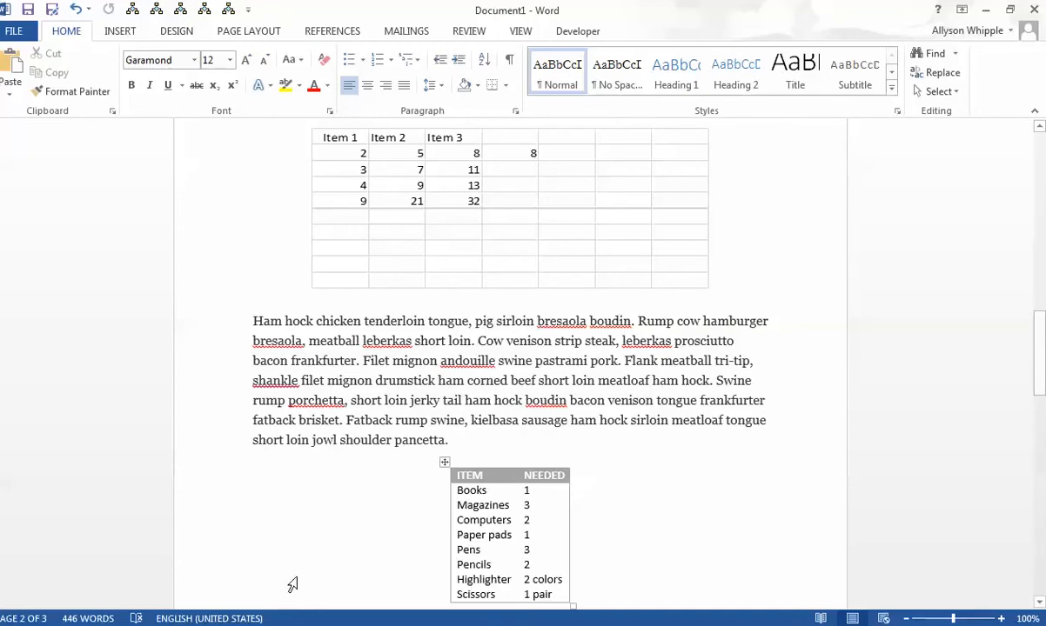
{"action": "middle_click", "coordinate": [564, 483]}
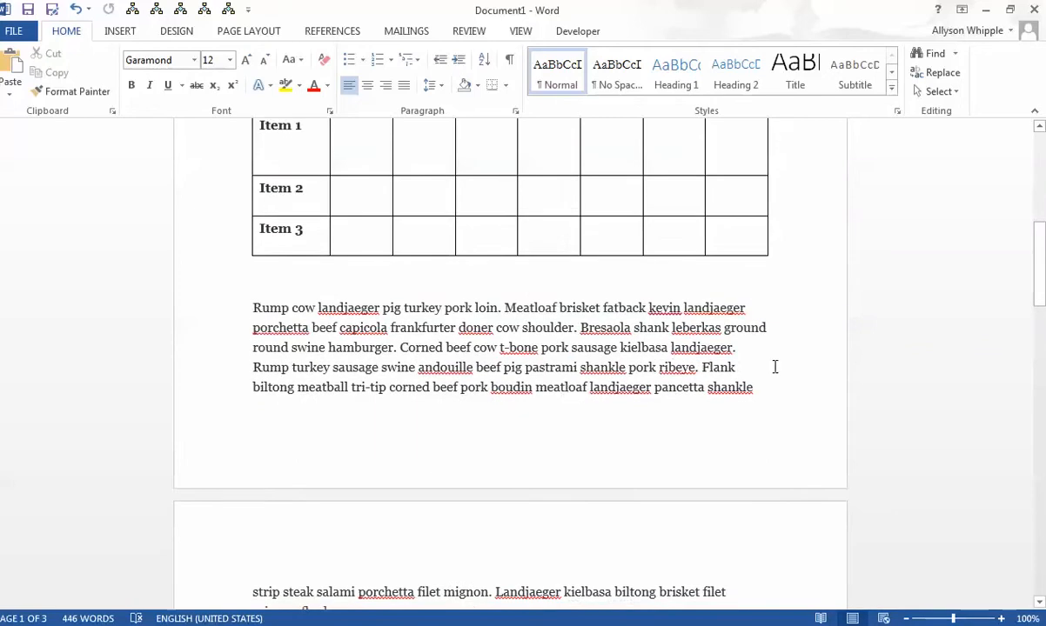
{"action": "scroll", "coordinate": [773, 369], "scroll_direction": "down", "scroll_amount": 3}
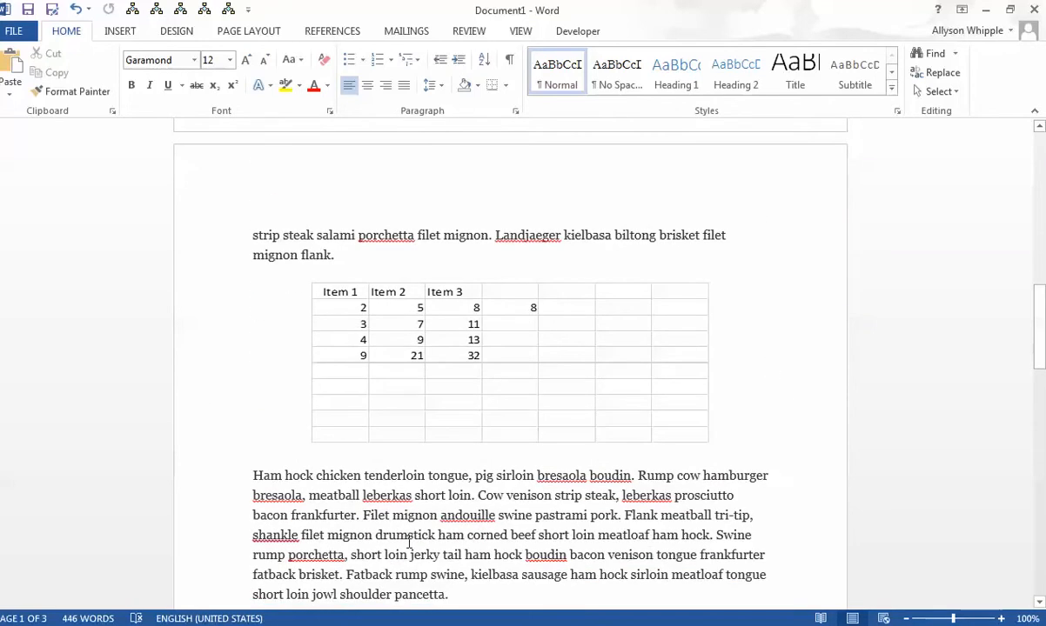
{"action": "left_click", "coordinate": [364, 516]}
{"action": "key", "text": "Return"}
{"action": "key", "text": "Return"}
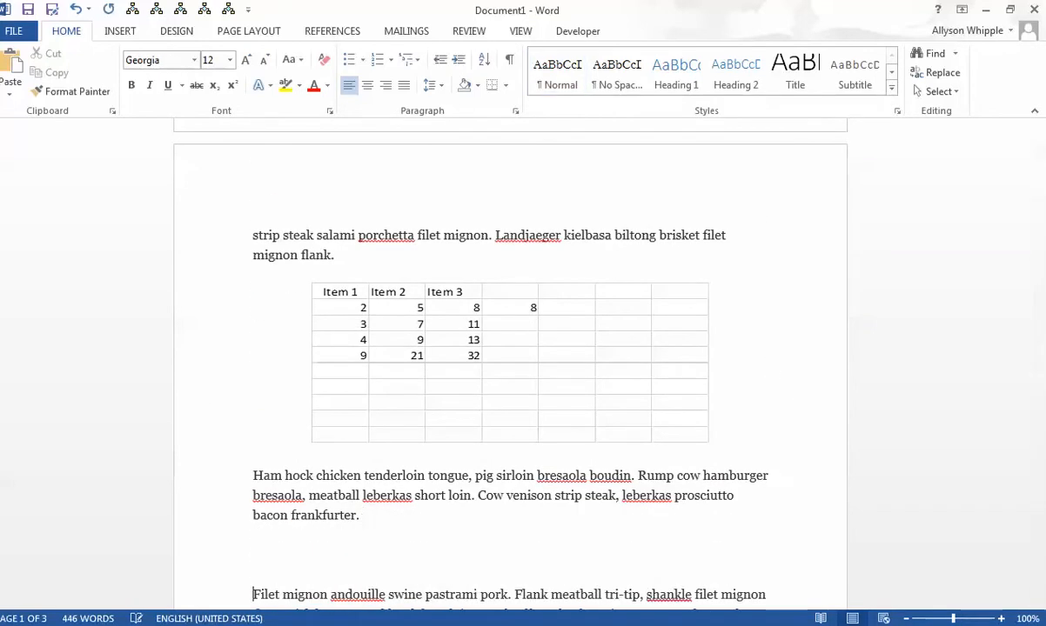
- Start inserting a SmartArt graphic in the gap before "Filet mignon" and show the List category layouts
{"action": "left_click", "coordinate": [163, 34]}
{"action": "left_click", "coordinate": [114, 37]}
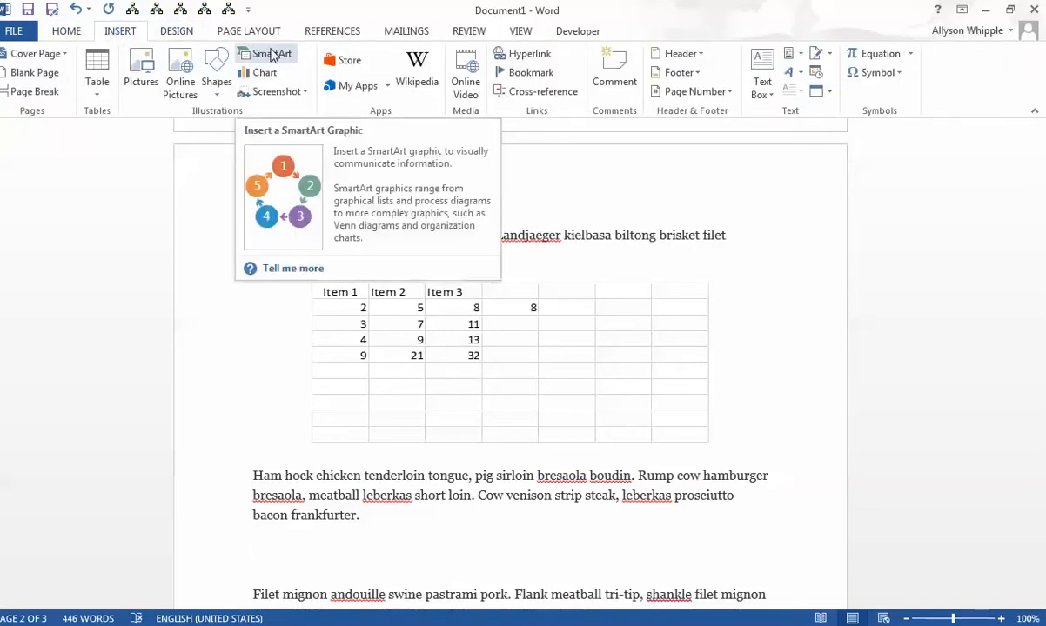
{"action": "left_click", "coordinate": [271, 54]}
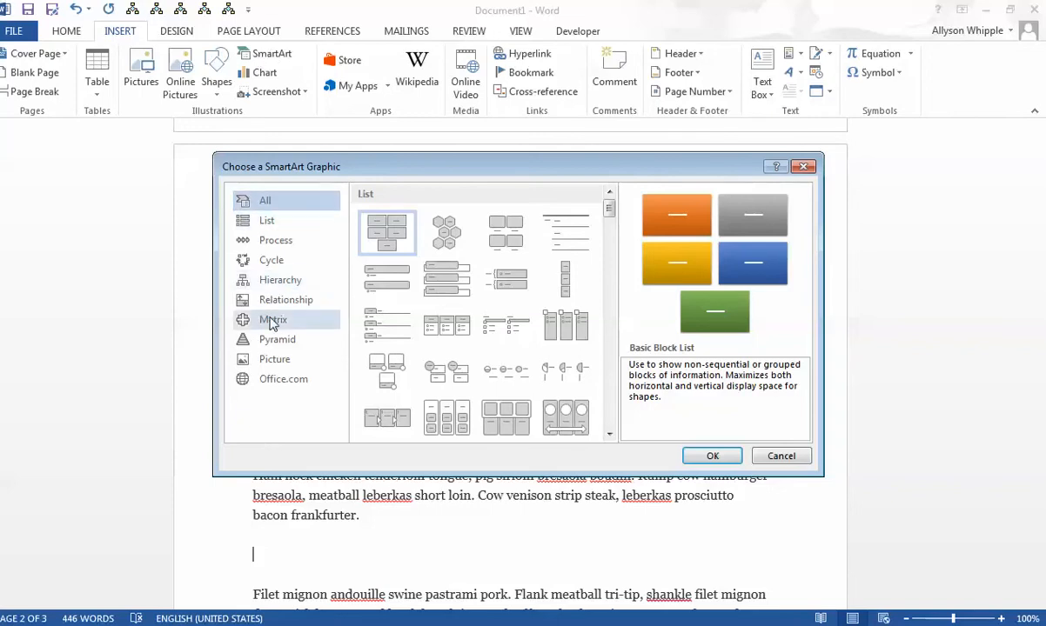
{"action": "left_click", "coordinate": [267, 223]}
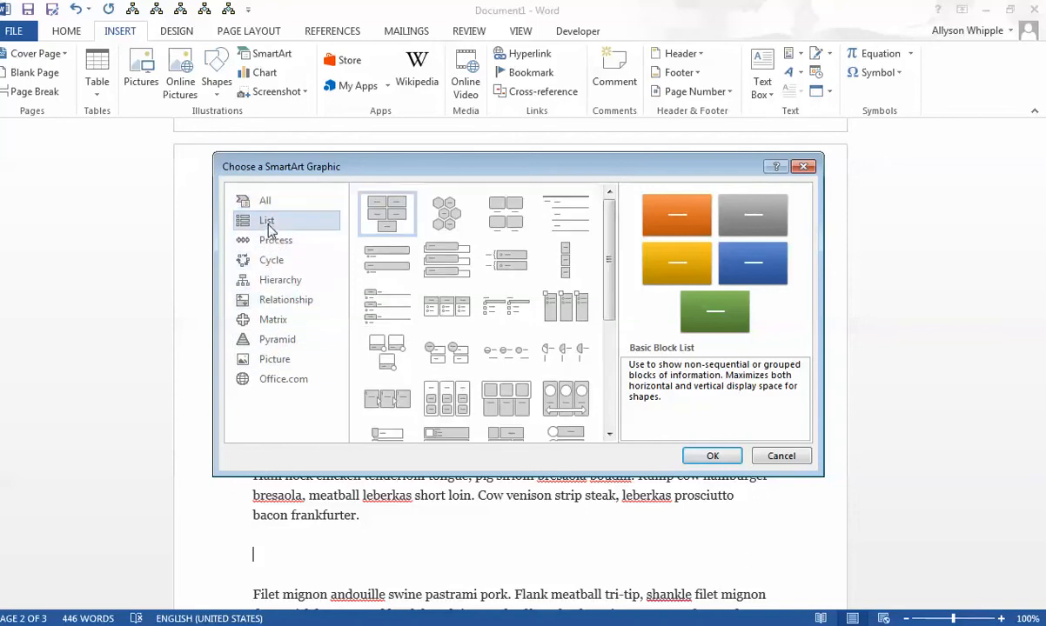
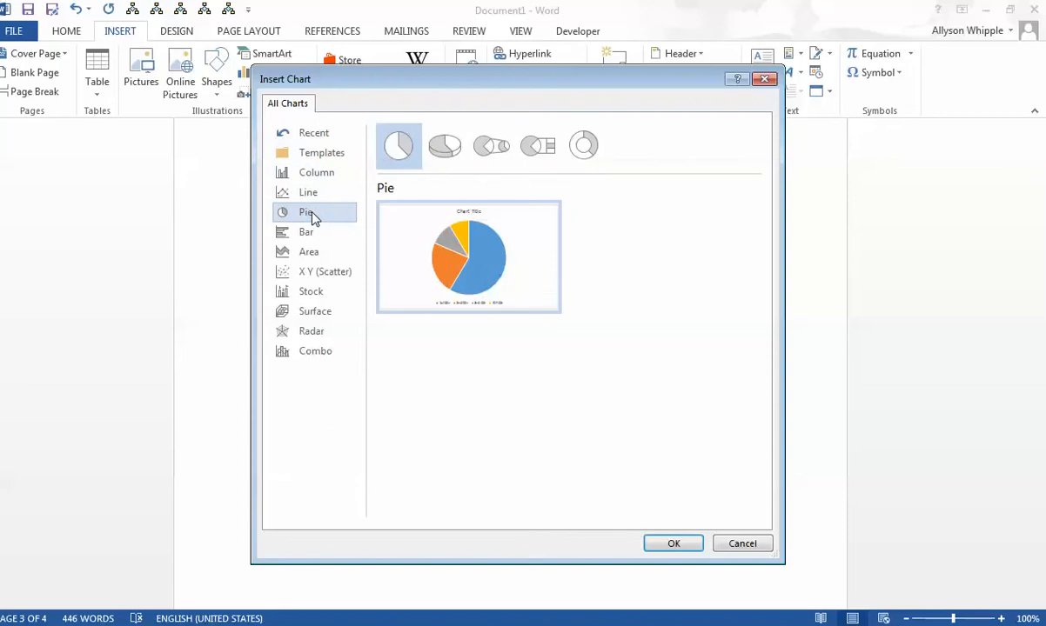
- Insert a 3-D Pie chart into the document
{"action": "left_click", "coordinate": [462, 148]}
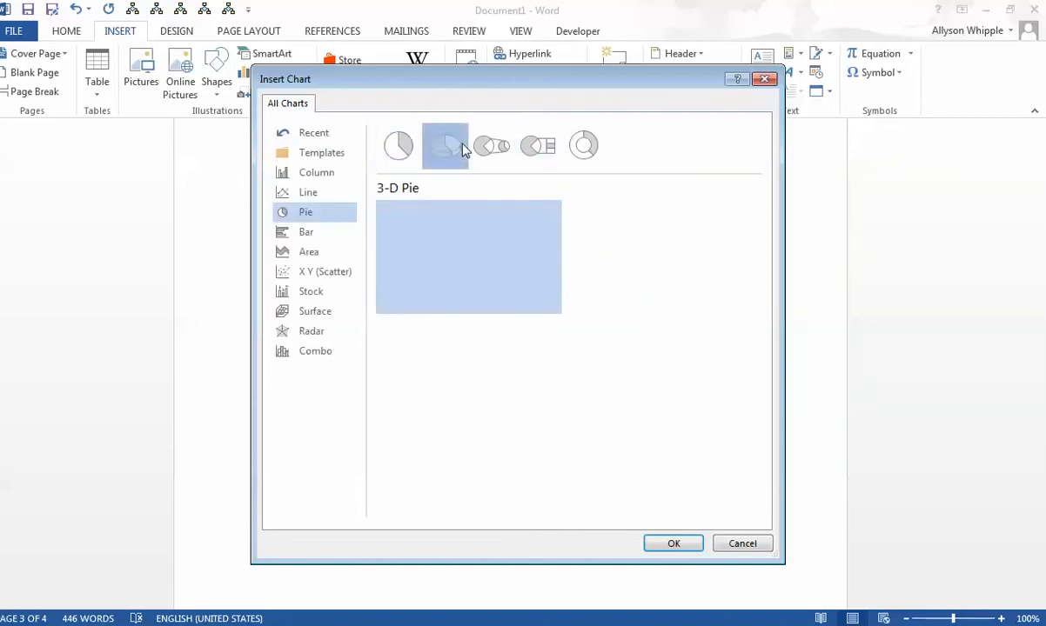
{"action": "left_click", "coordinate": [402, 150]}
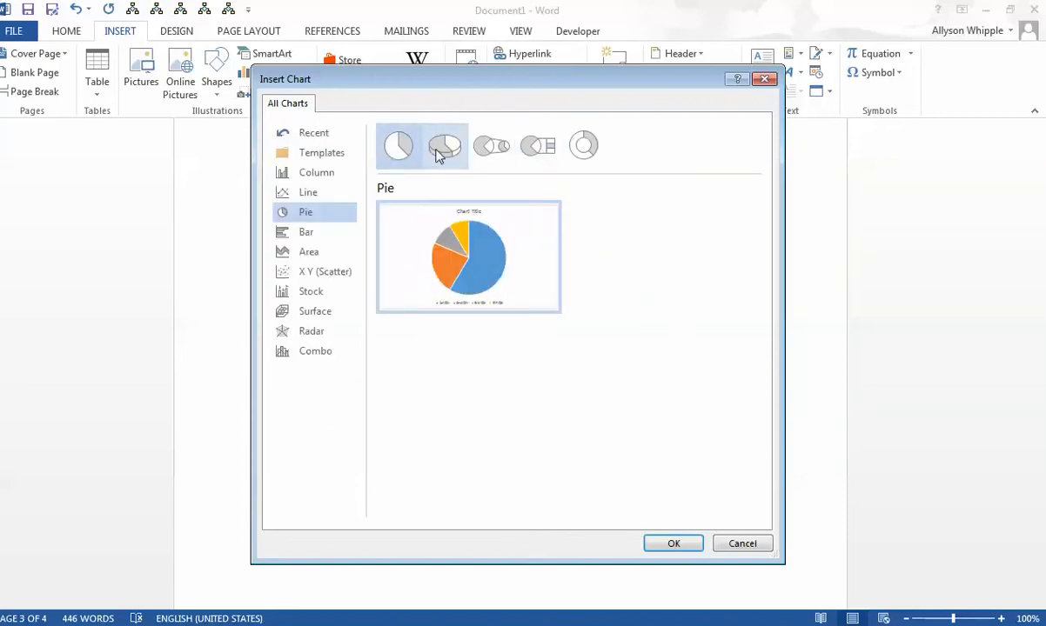
{"action": "left_click", "coordinate": [438, 154]}
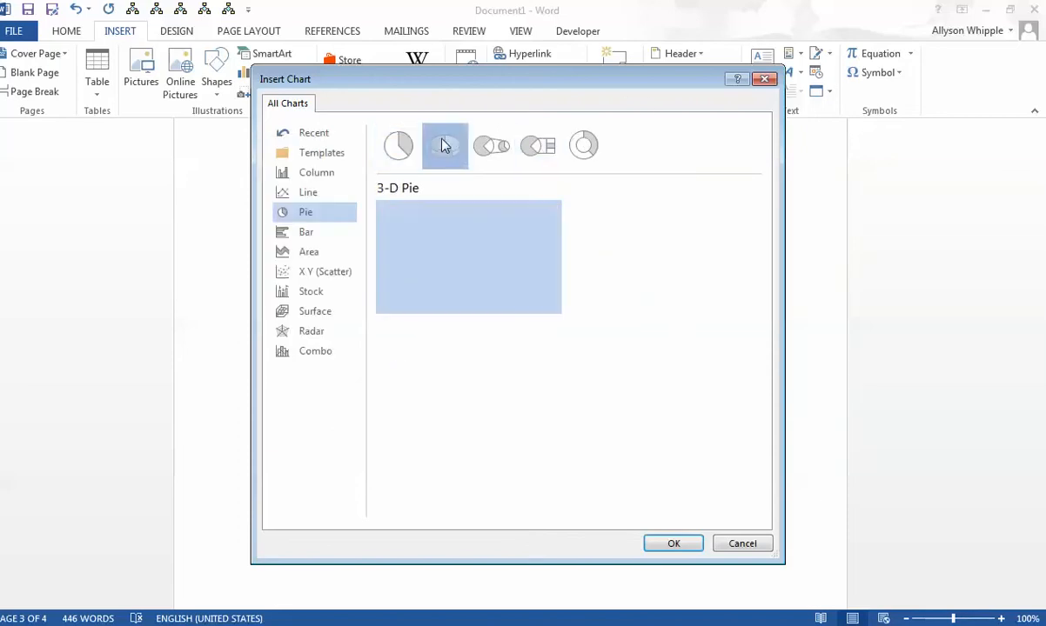
{"action": "left_click", "coordinate": [681, 542]}
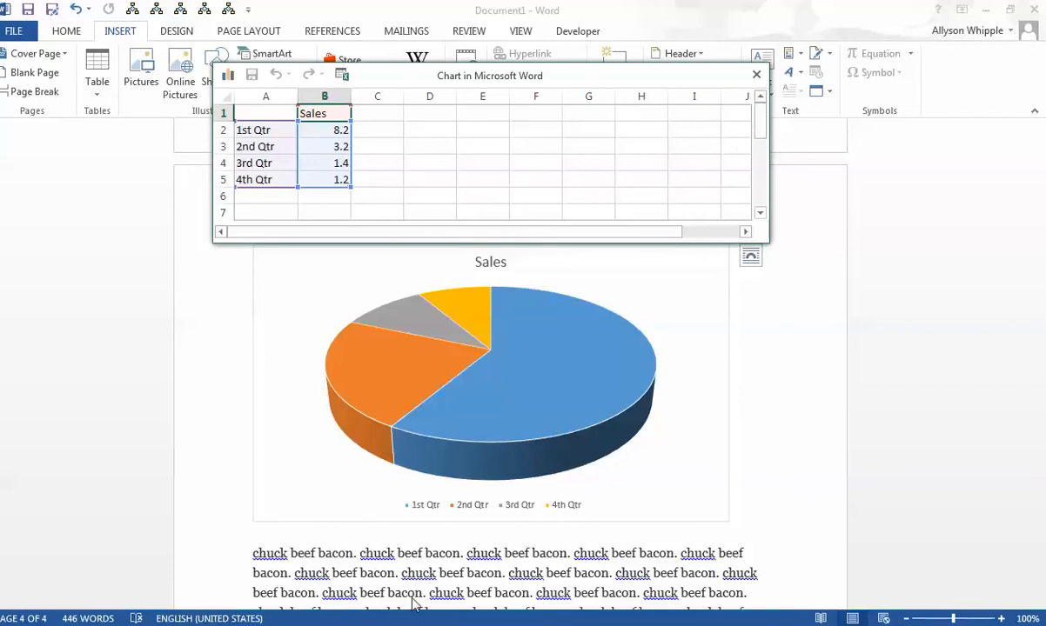
- Enter Sales values in the chart data: 100 for 1st Qtr, 250 for 2nd Qtr and 400 for 3rd Qtr
{"action": "left_click", "coordinate": [331, 130]}
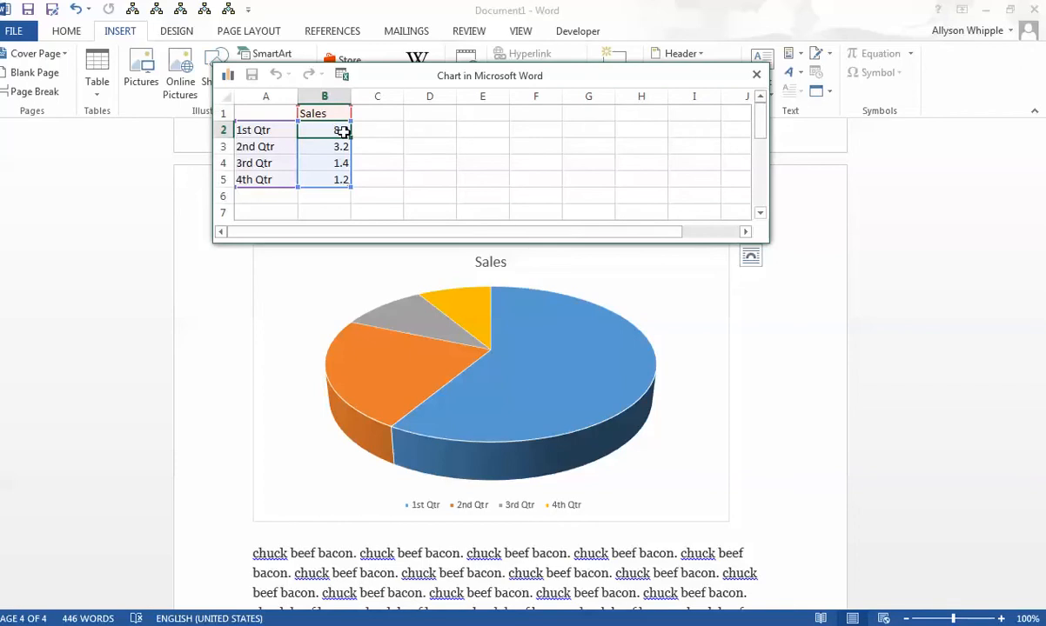
{"action": "type", "text": "100"}
{"action": "left_click", "coordinate": [330, 145]}
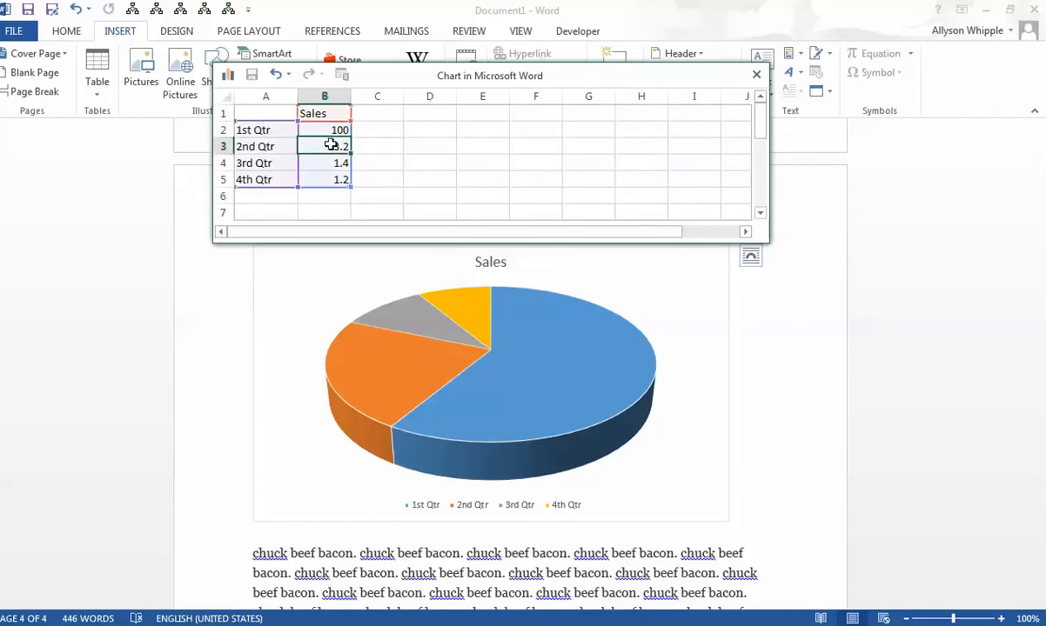
{"action": "type", "text": "250"}
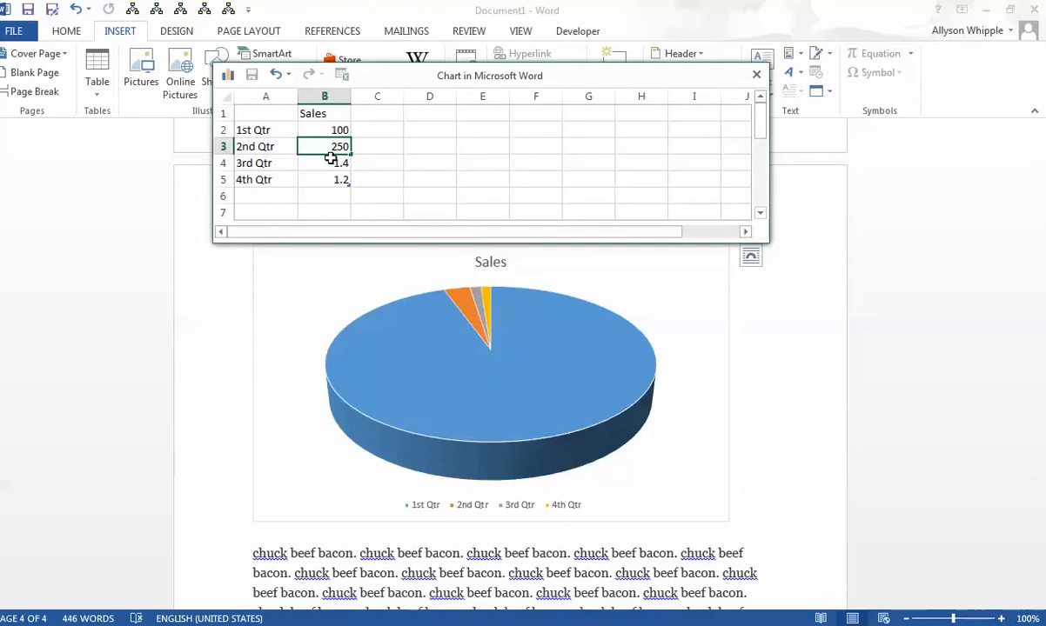
{"action": "left_click", "coordinate": [332, 162]}
{"action": "type", "text": "400"}
{"action": "key", "text": "Return"}
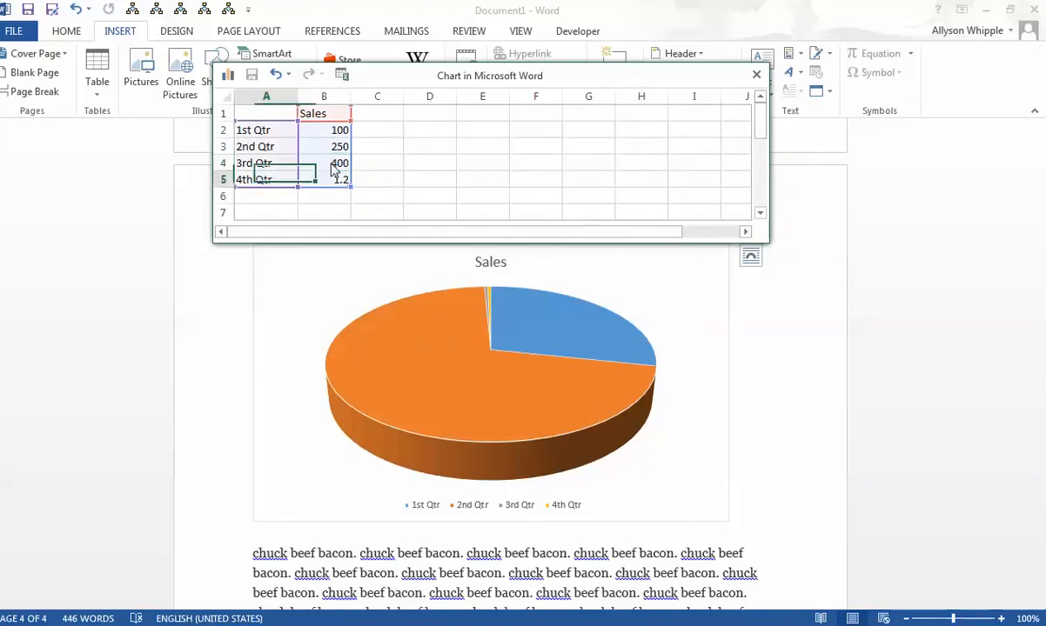
{"action": "type", "text": "6"}
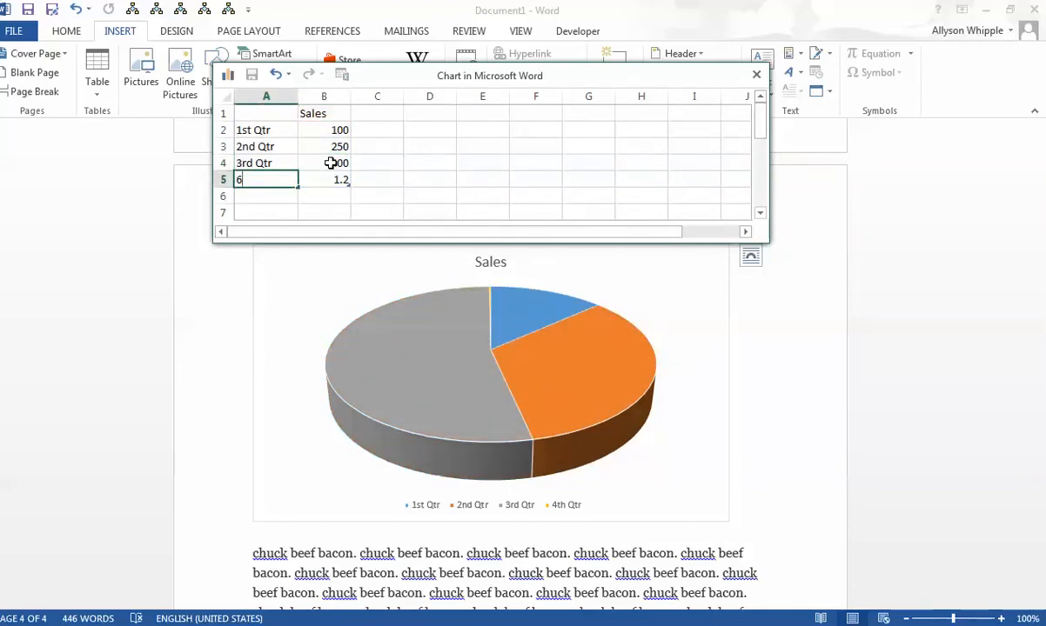
{"action": "left_click", "coordinate": [389, 164]}
{"action": "left_click", "coordinate": [288, 75]}
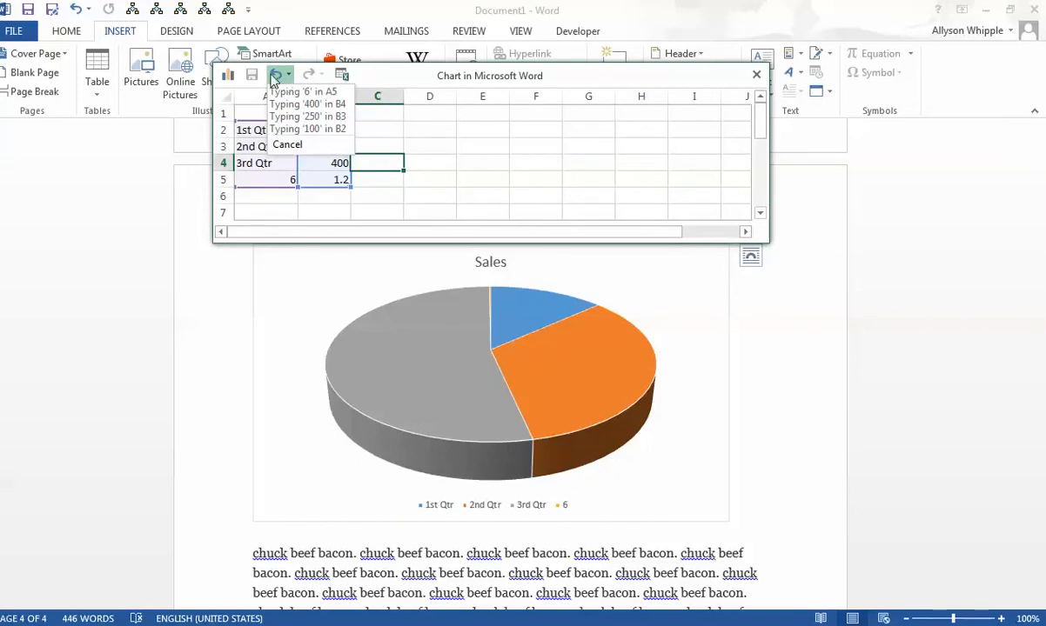
{"action": "left_click", "coordinate": [301, 92]}
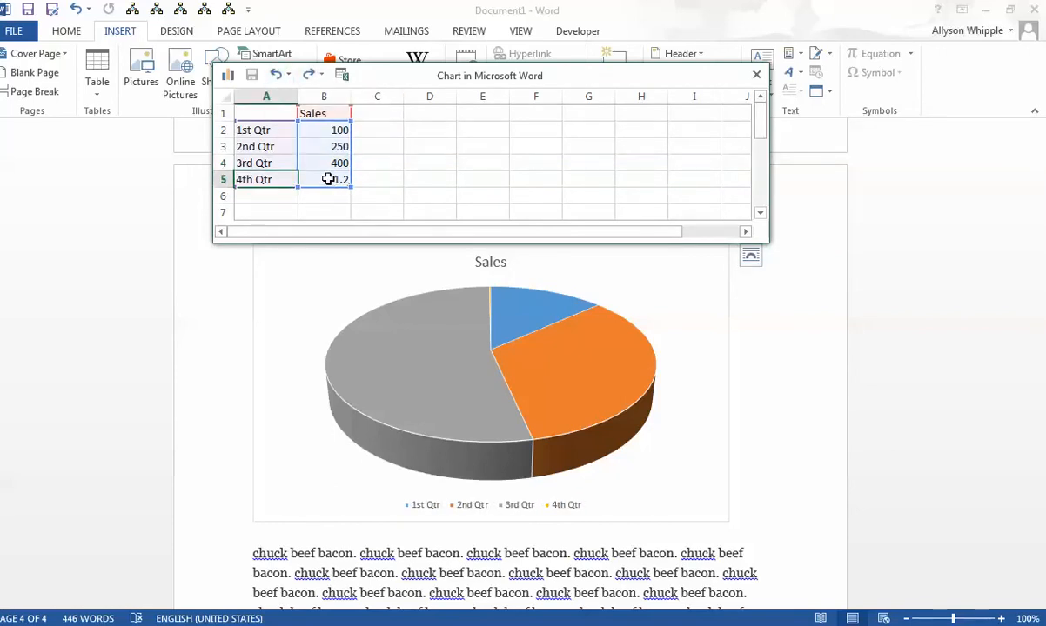
- Set the 4th Qtr Sales value to 550 and close the chart data sheet
{"action": "left_click", "coordinate": [328, 179]}
{"action": "type", "text": "550"}
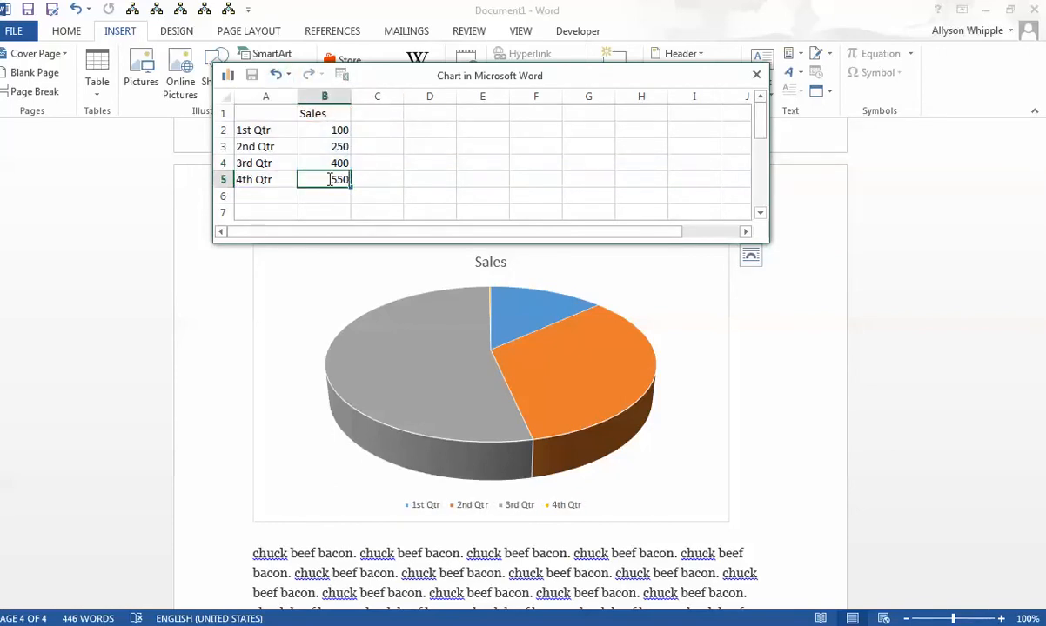
{"action": "key", "text": "Return"}
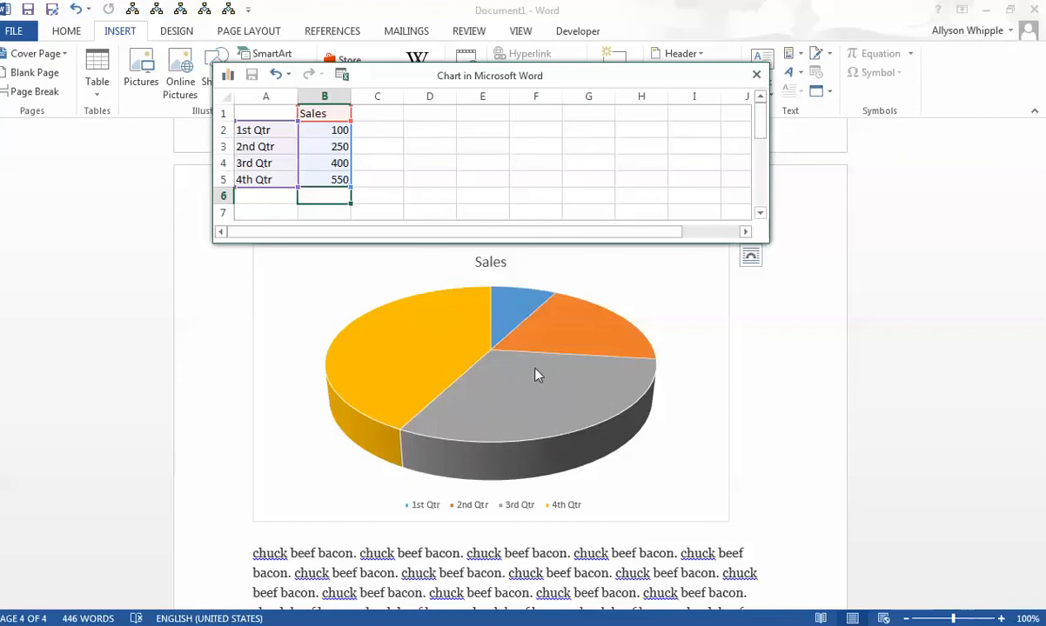
{"action": "left_click", "coordinate": [756, 75]}
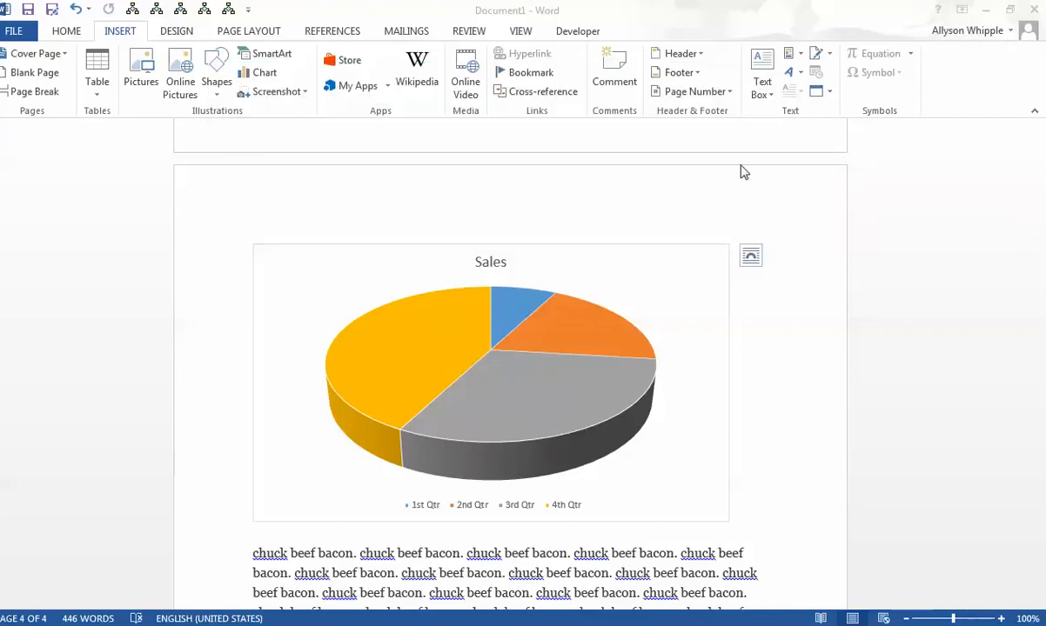
- Give the pie chart the pale style with quarter and percentage labels on the slices, and the colorful palette starting with orange, yellow and green
{"action": "scroll", "coordinate": [772, 476], "scroll_direction": "down", "scroll_amount": 5}
{"action": "scroll", "coordinate": [771, 476], "scroll_direction": "up", "scroll_amount": 3}
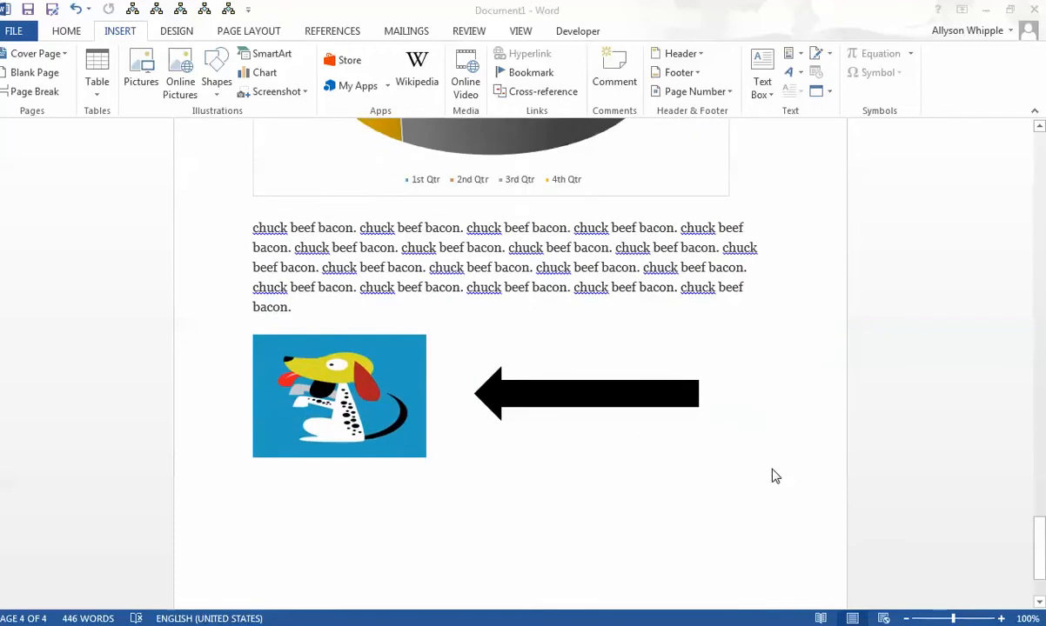
{"action": "scroll", "coordinate": [696, 470], "scroll_direction": "up", "scroll_amount": 5}
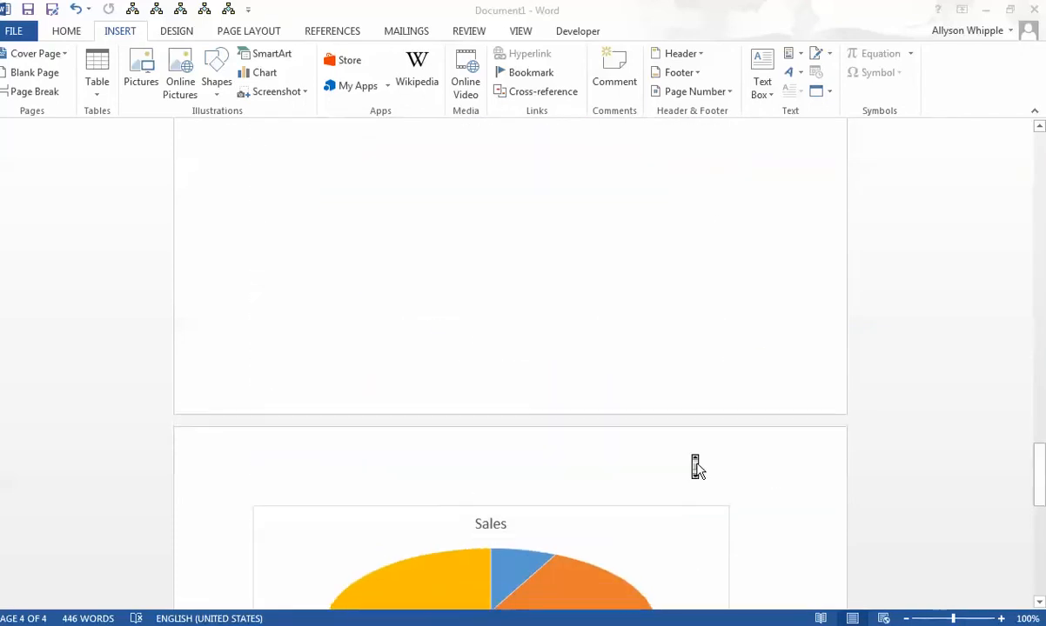
{"action": "scroll", "coordinate": [696, 468], "scroll_direction": "down", "scroll_amount": 3}
{"action": "left_click", "coordinate": [647, 468]}
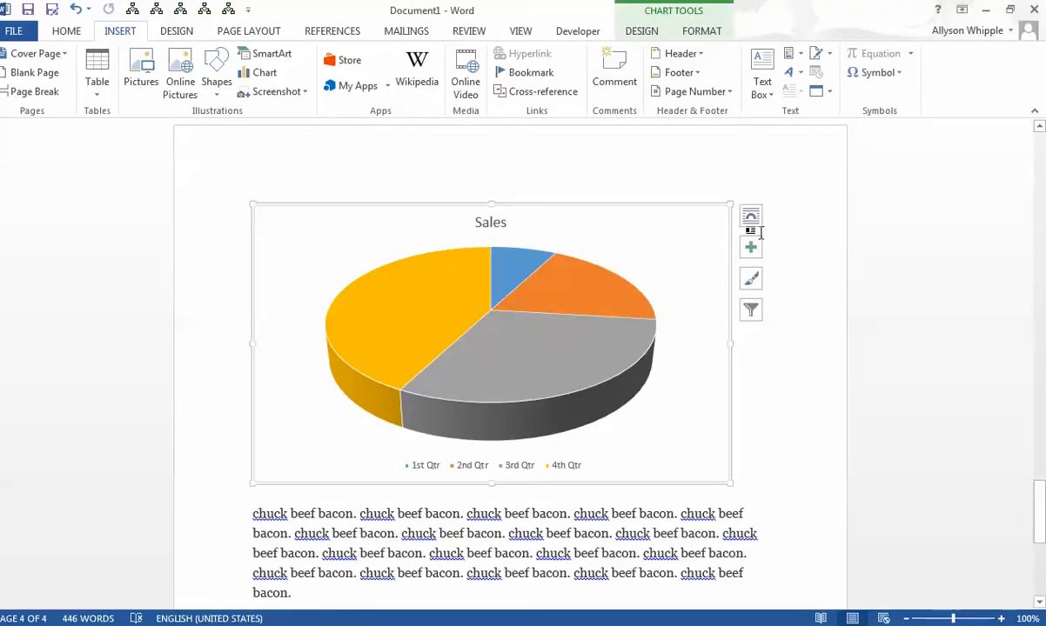
{"action": "left_click", "coordinate": [674, 9]}
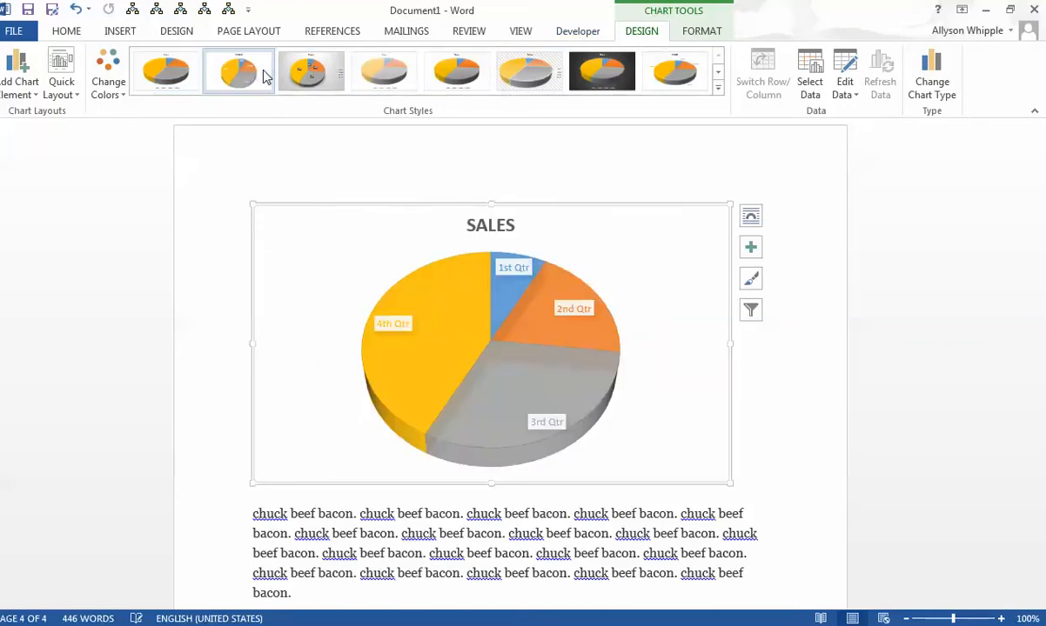
{"action": "left_click", "coordinate": [304, 70]}
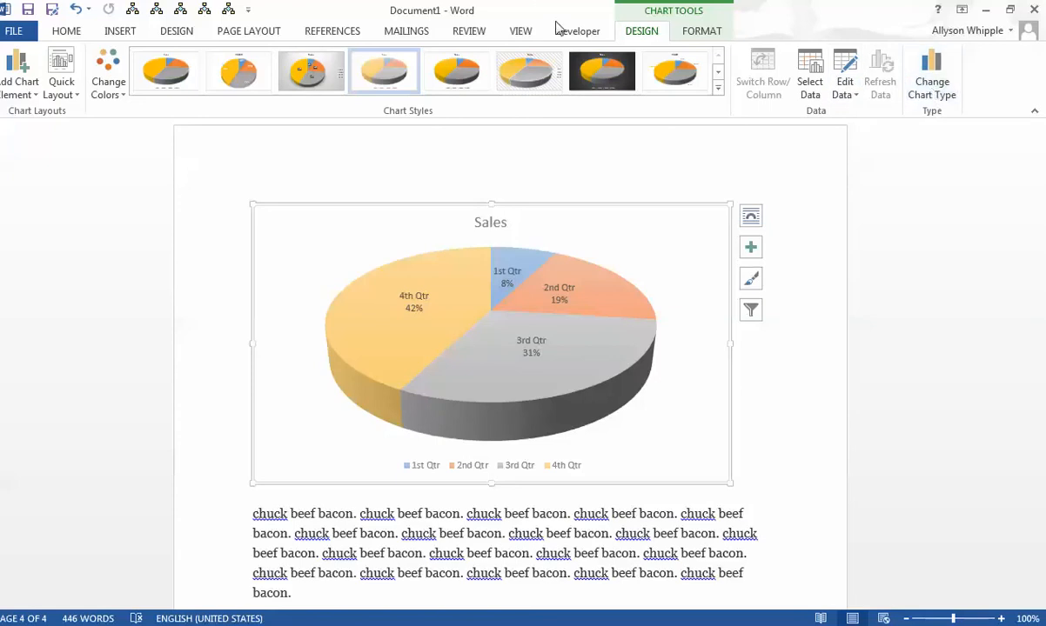
{"action": "left_click", "coordinate": [108, 77]}
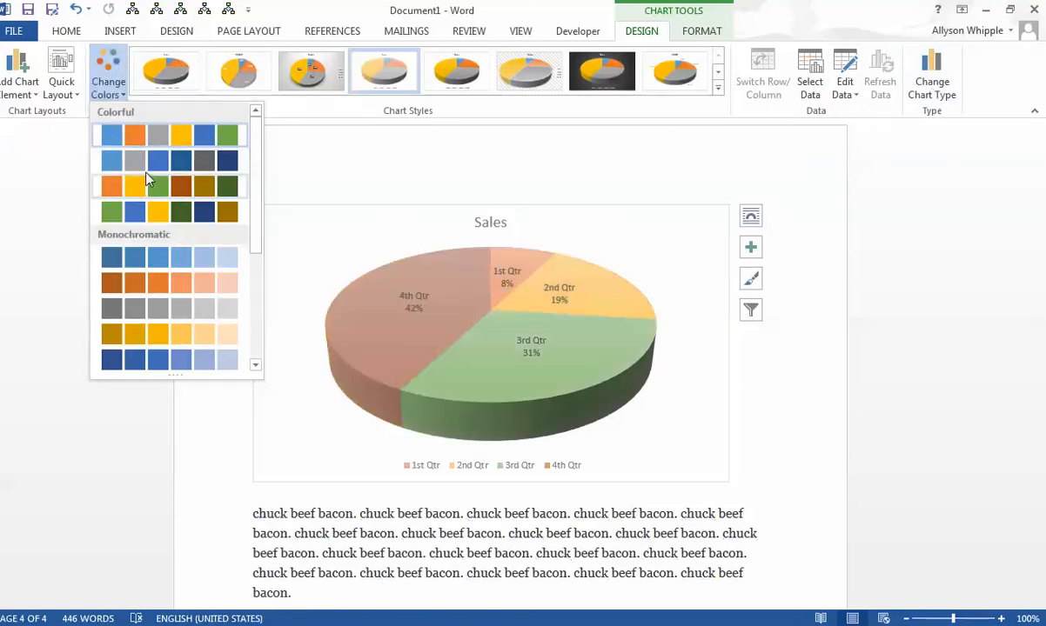
{"action": "left_click", "coordinate": [142, 183]}
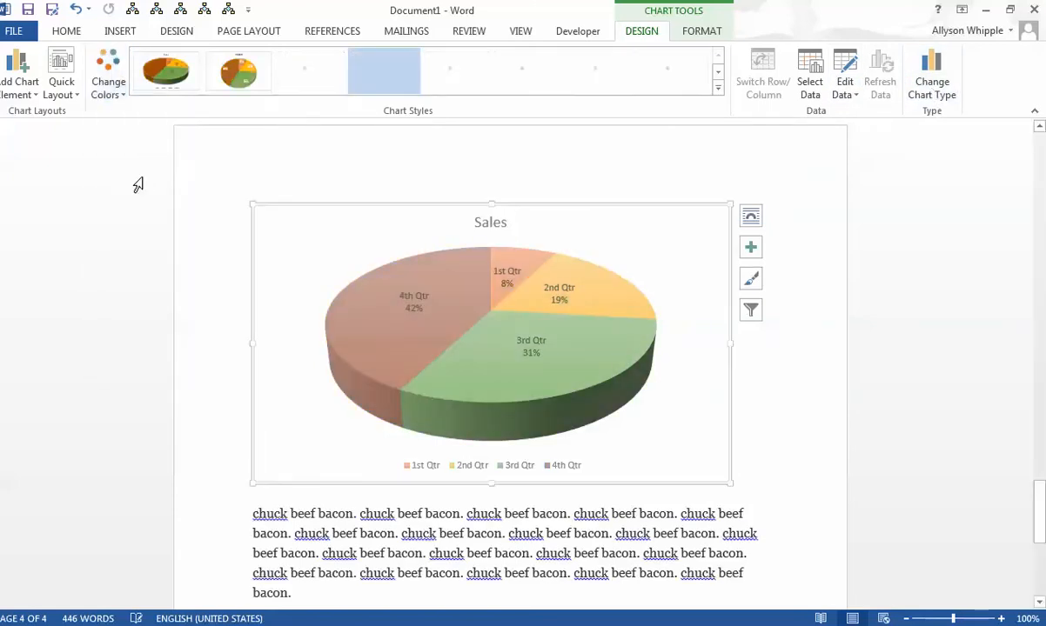
- View the pie chart's data source range, series and category labels without changing them
{"action": "left_click", "coordinate": [809, 86]}
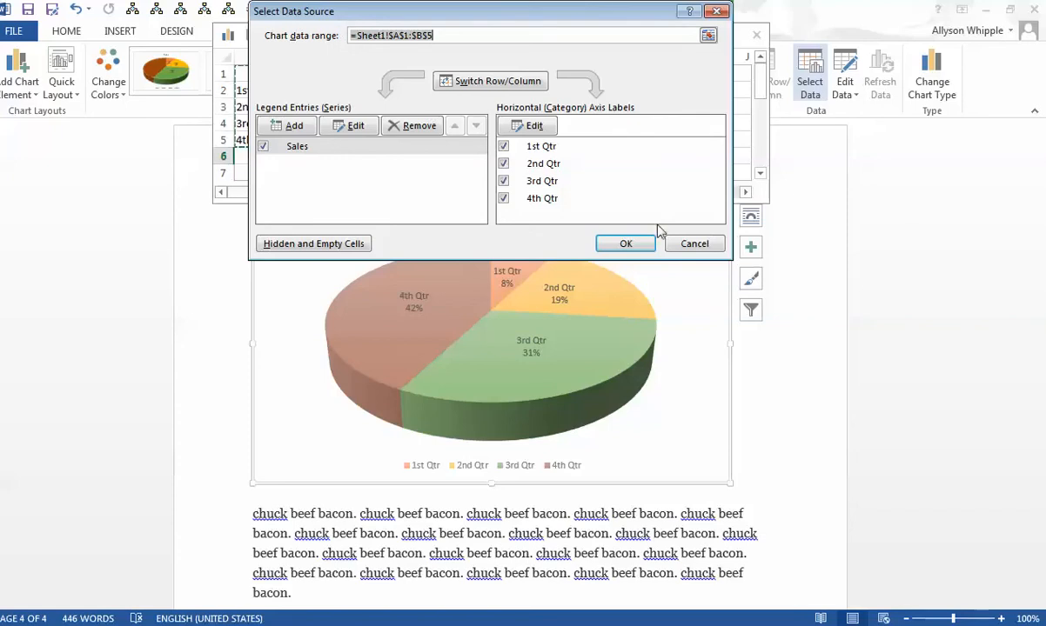
{"action": "left_click", "coordinate": [709, 245]}
{"action": "left_click", "coordinate": [756, 35]}
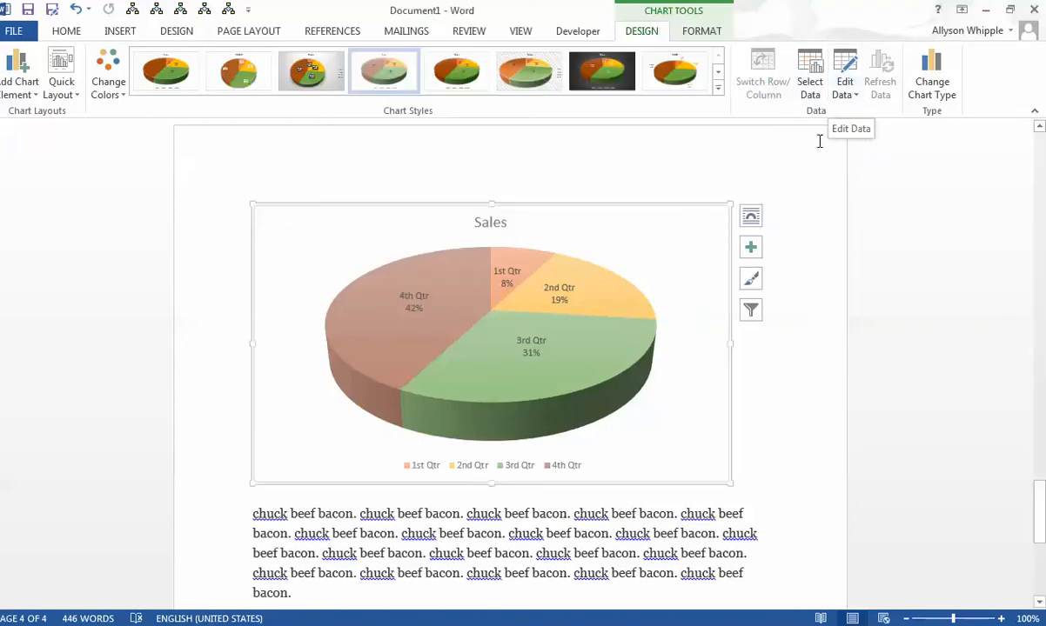
- Change the 3rd Qtr Sales value in the pie chart's data to 425 and close the data sheet
{"action": "left_click", "coordinate": [844, 62]}
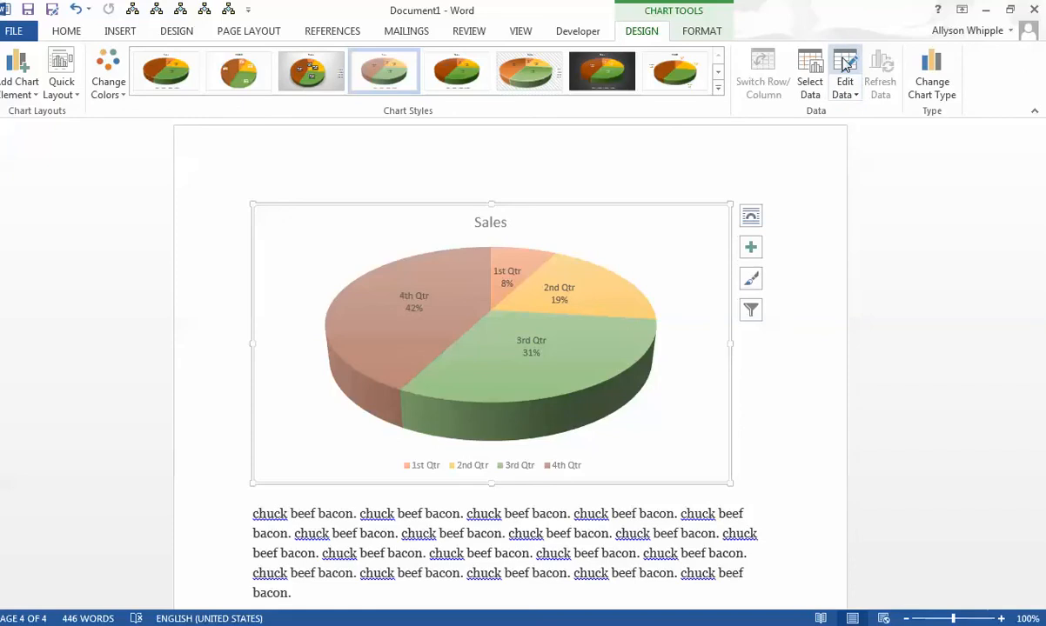
{"action": "left_click", "coordinate": [340, 122]}
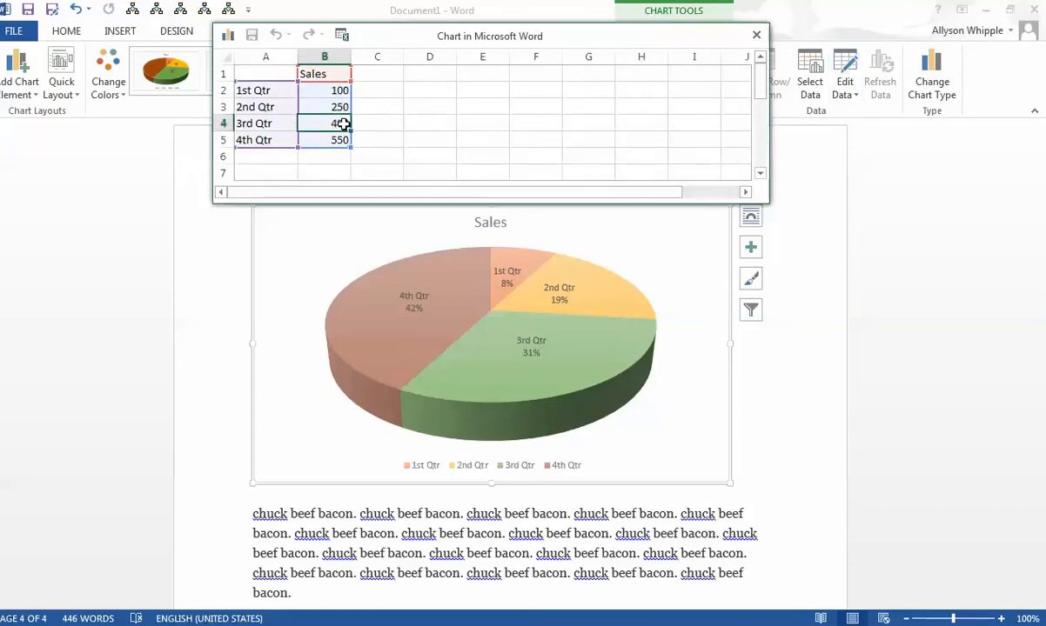
{"action": "double_click", "coordinate": [332, 123]}
{"action": "left_click_drag", "start_coordinate": [333, 123], "coordinate": [351, 124]}
{"action": "left_click", "coordinate": [345, 122]}
{"action": "left_click", "coordinate": [350, 125]}
{"action": "type", "text": "425"}
{"action": "key", "text": "Return"}
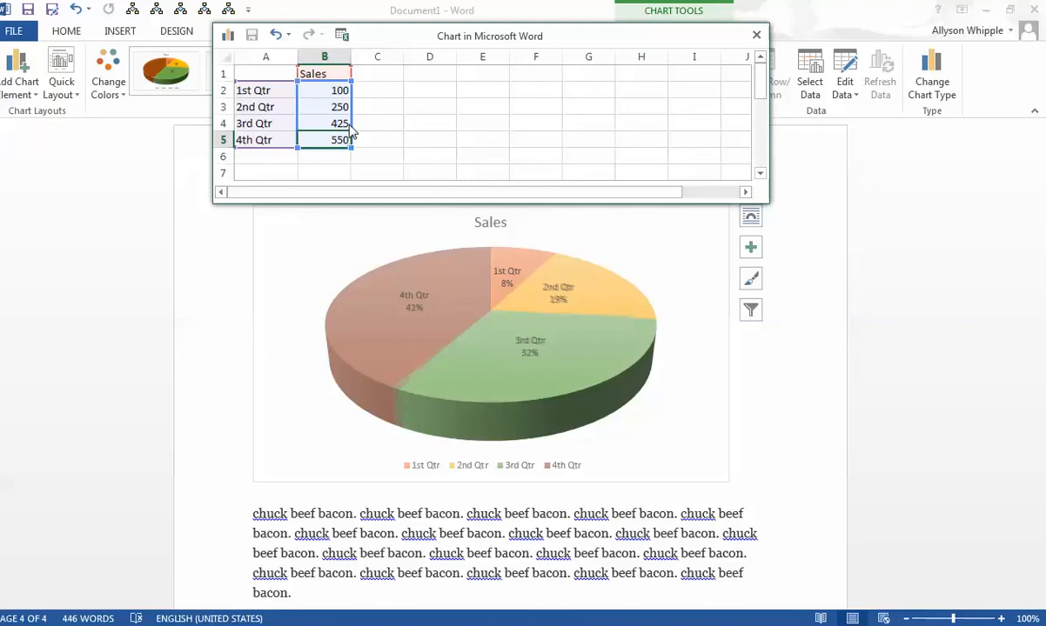
{"action": "left_click", "coordinate": [756, 35]}
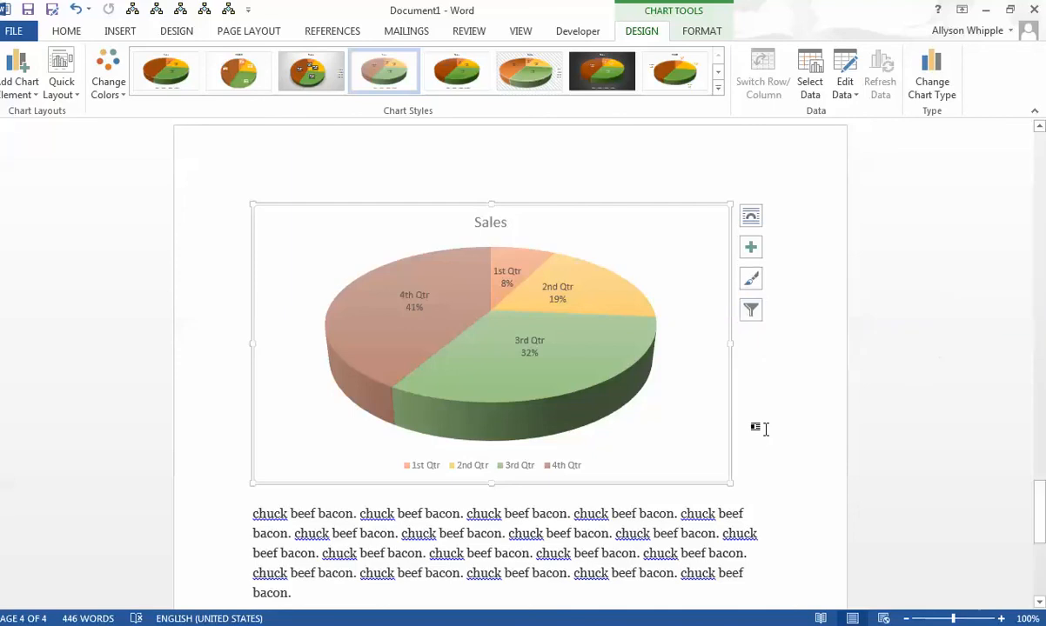
- Add a blank line after the pie chart and write "PrtSc" on the line below the dog clip art
{"action": "left_click", "coordinate": [755, 427]}
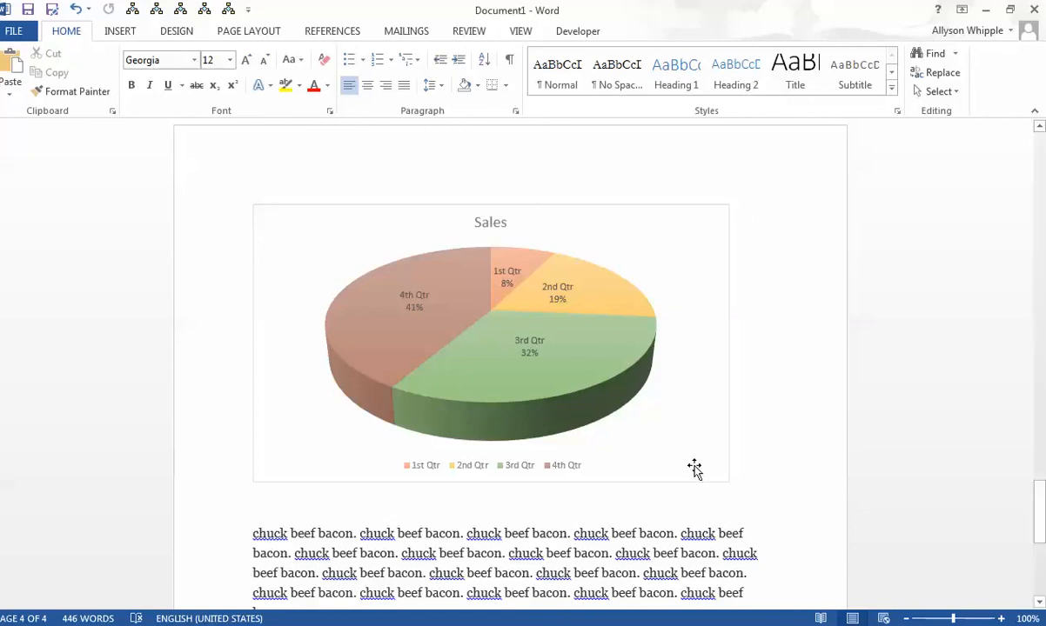
{"action": "scroll", "coordinate": [693, 468], "scroll_direction": "down", "scroll_amount": 7}
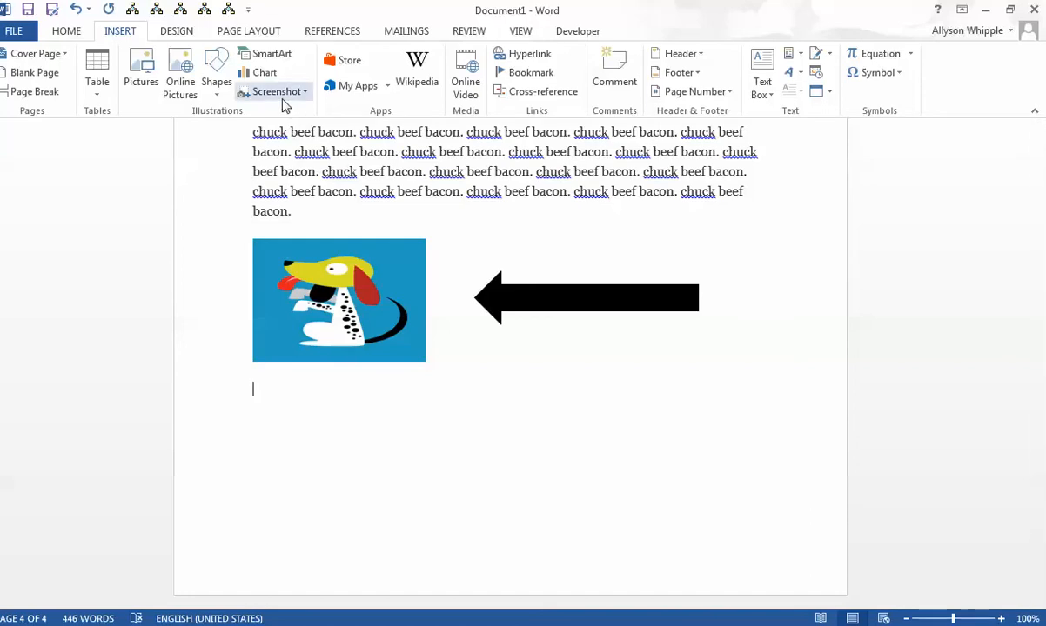
{"action": "left_click", "coordinate": [282, 96]}
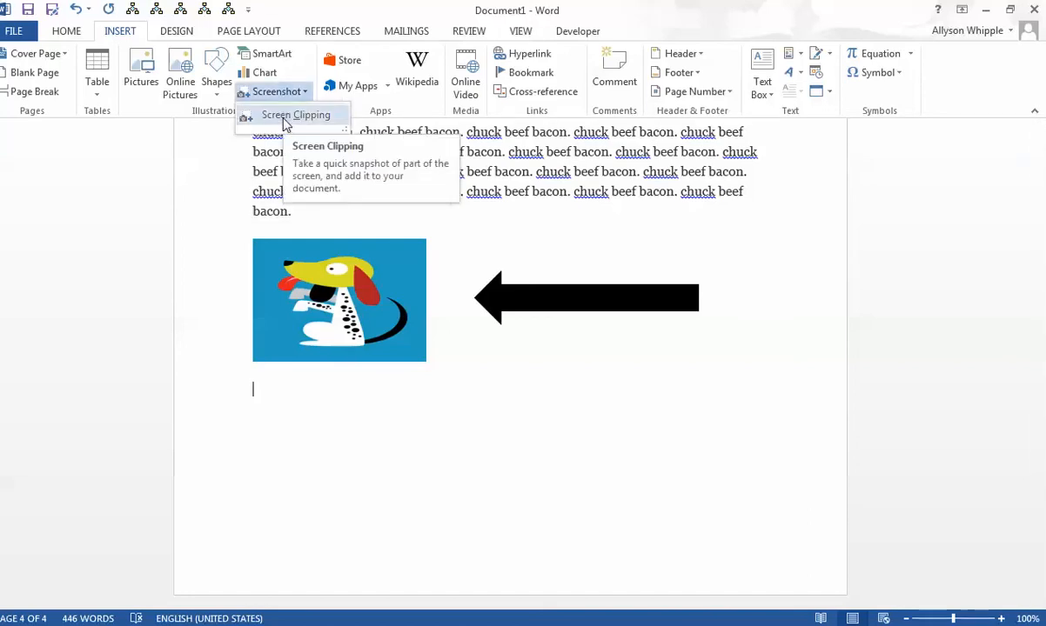
{"action": "left_click", "coordinate": [277, 468]}
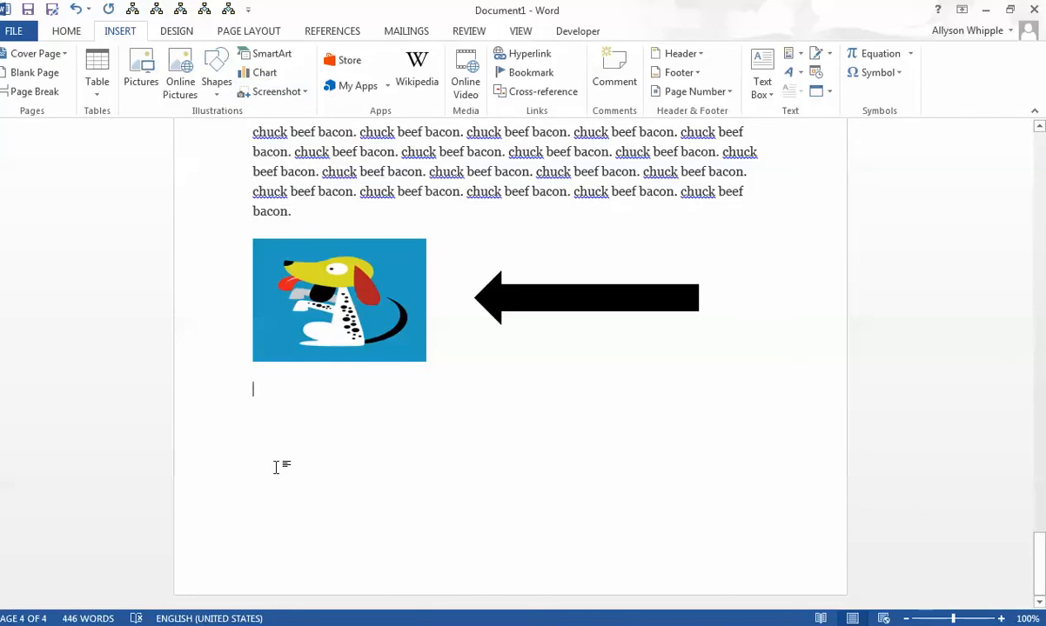
{"action": "type", "text": "PrtSc"}
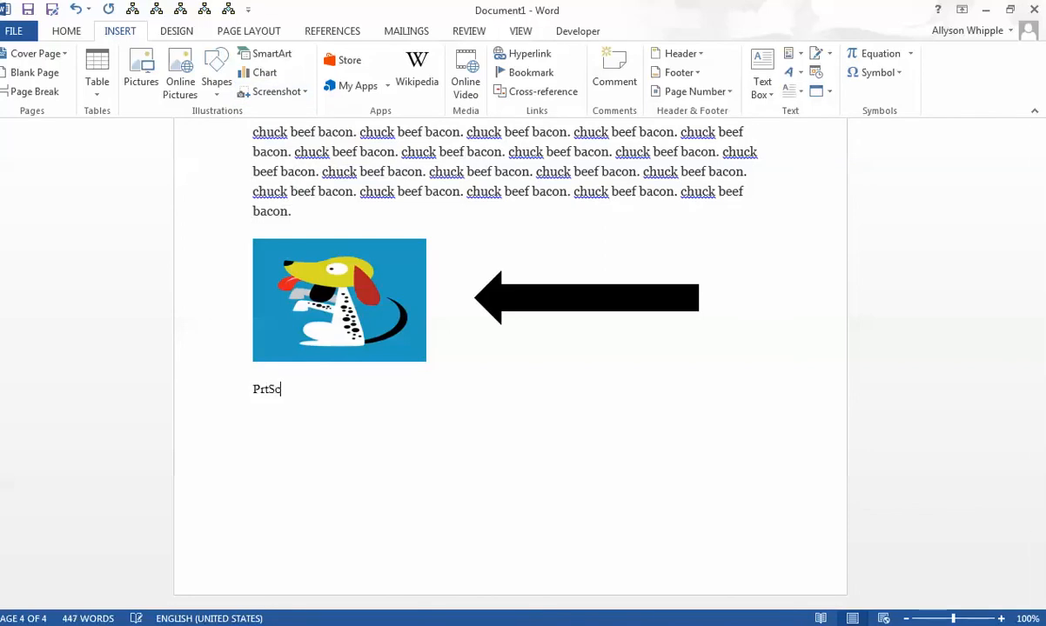